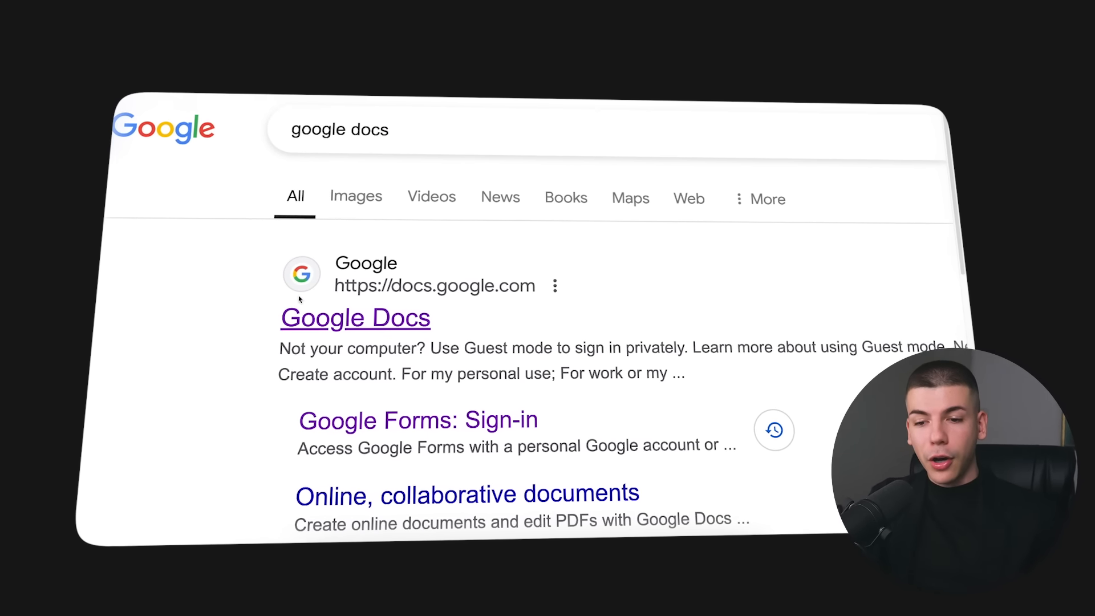
- Open Google Docs from the search results and start a new blank document
left_click(355, 317)
left_click(286, 183)
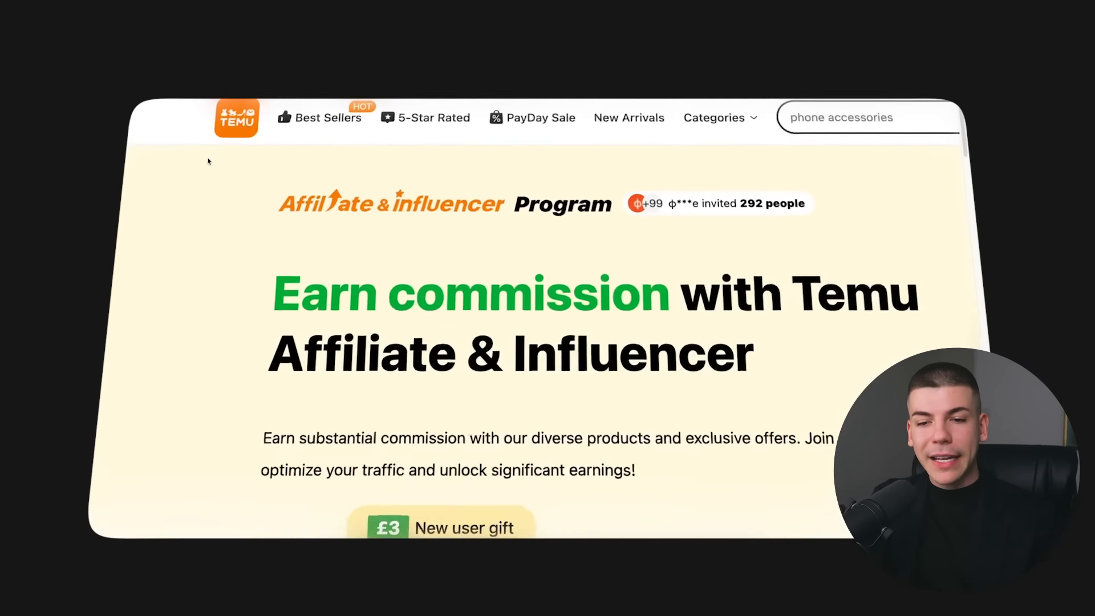
scroll(240, 246, "down", 10)
scroll(246, 247, "down", 8)
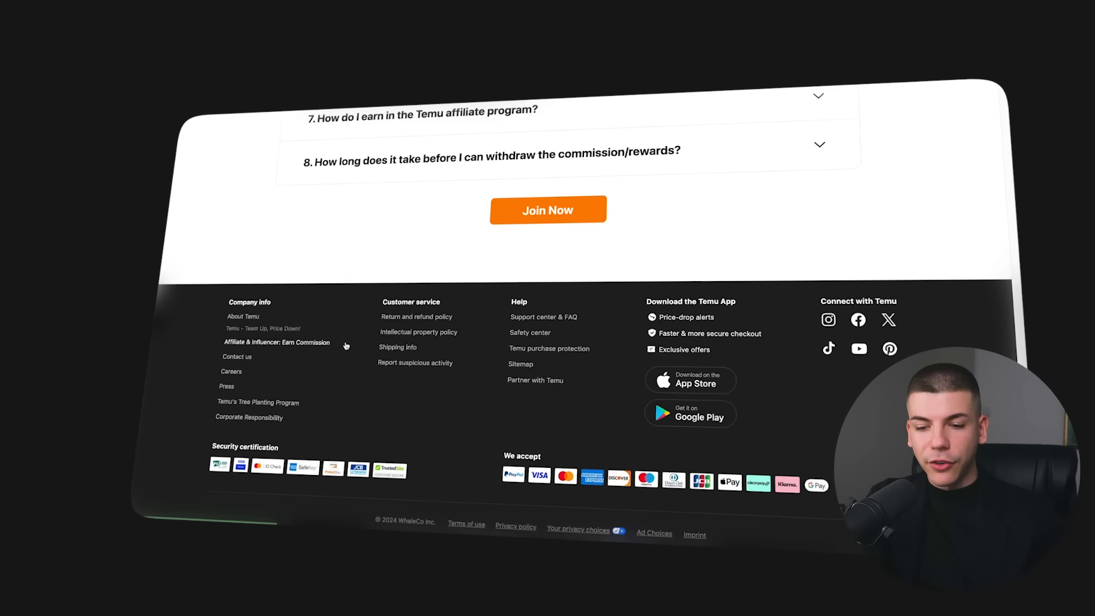
scroll(416, 266, "up", 10)
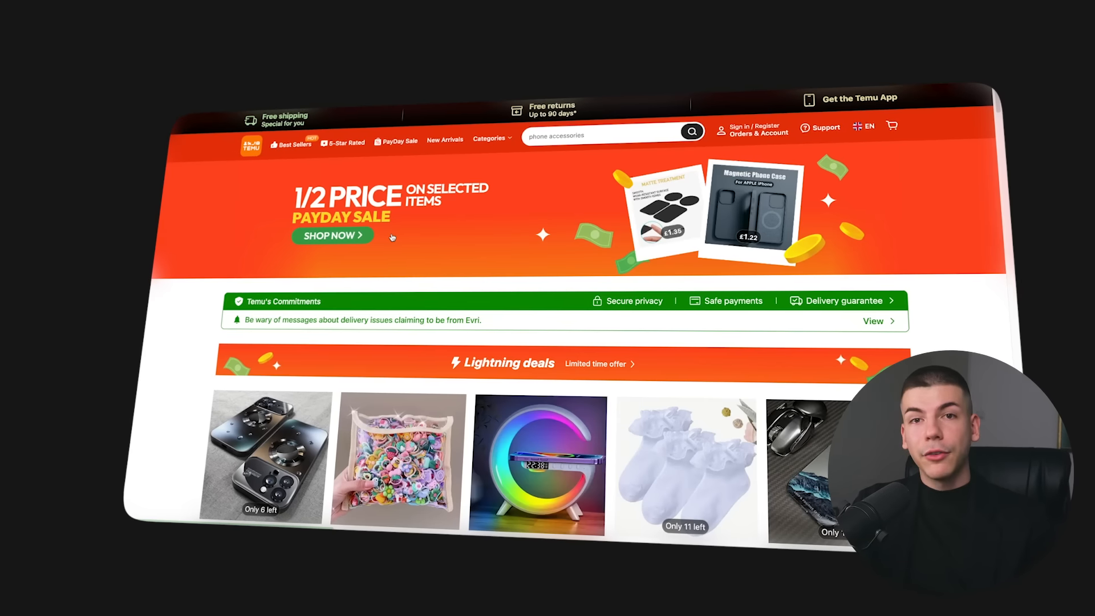
scroll(391, 236, "down", 5)
scroll(391, 236, "down", 3)
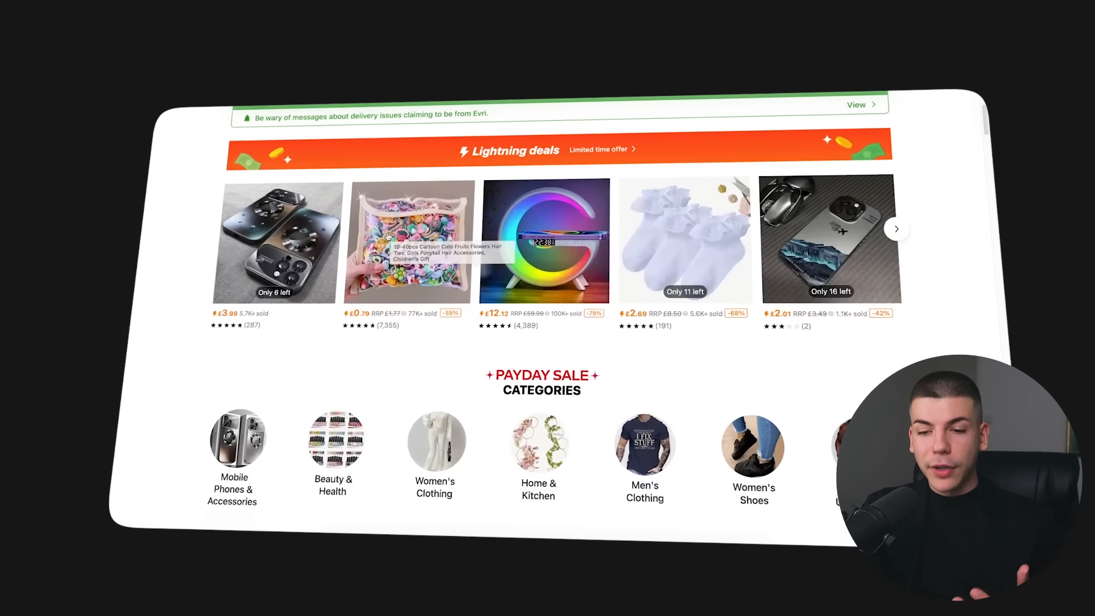
scroll(392, 237, "down", 3)
scroll(391, 237, "down", 3)
scroll(391, 237, "down", 3)
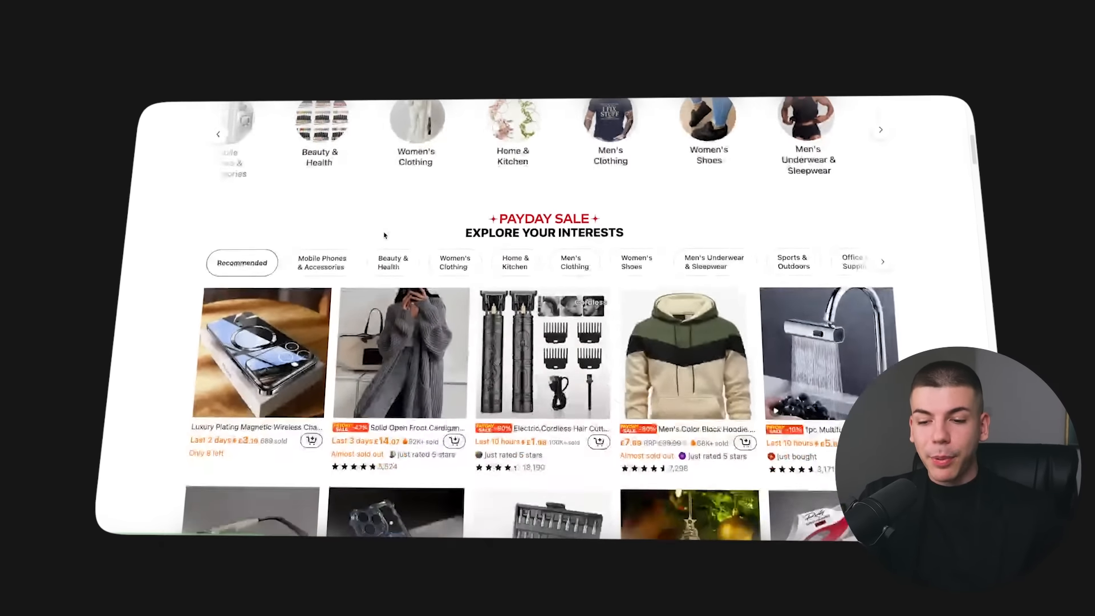
scroll(391, 237, "down", 2)
scroll(384, 235, "down", 3)
scroll(385, 235, "down", 3)
scroll(385, 235, "down", 3)
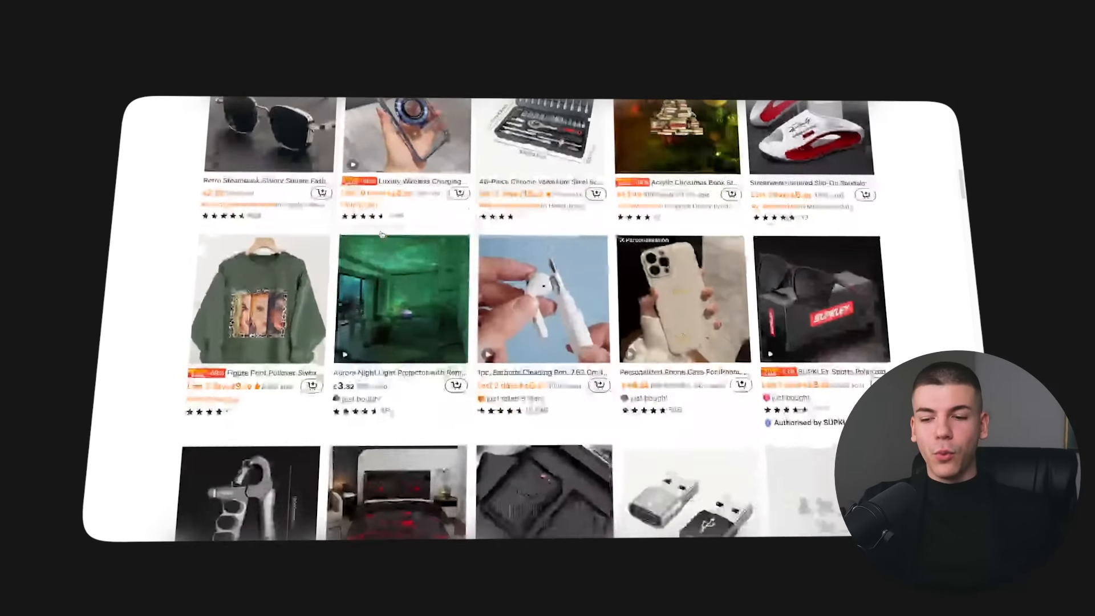
scroll(384, 235, "down", 3)
scroll(381, 234, "down", 3)
scroll(380, 233, "down", 2)
scroll(381, 233, "down", 4)
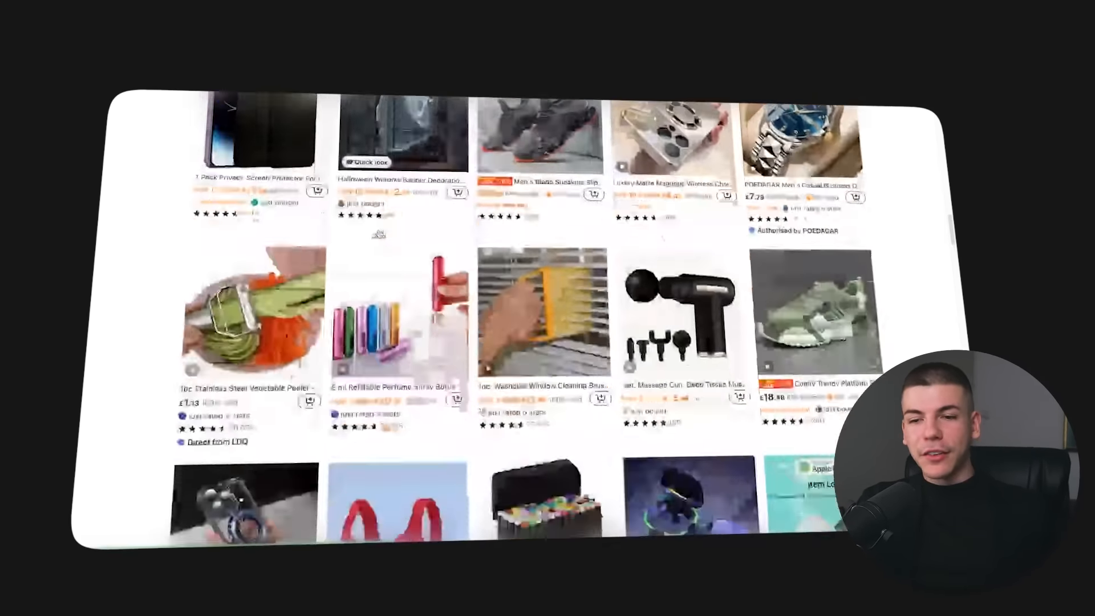
scroll(381, 234, "down", 3)
scroll(379, 233, "down", 3)
scroll(379, 233, "down", 3)
scroll(380, 234, "down", 1)
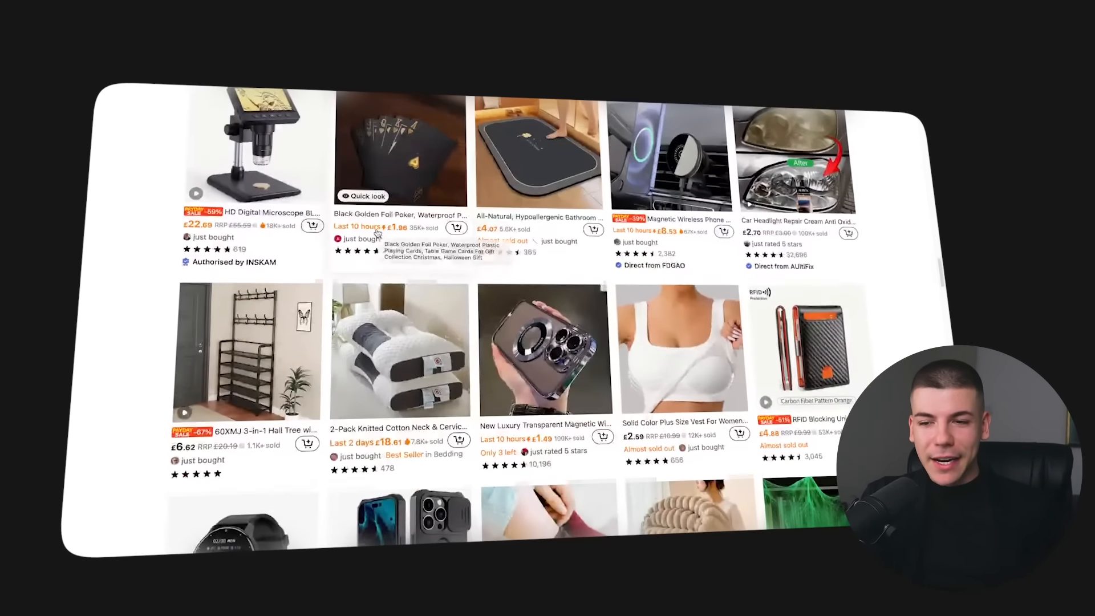
scroll(380, 233, "down", 3)
scroll(376, 233, "down", 3)
scroll(377, 233, "down", 1)
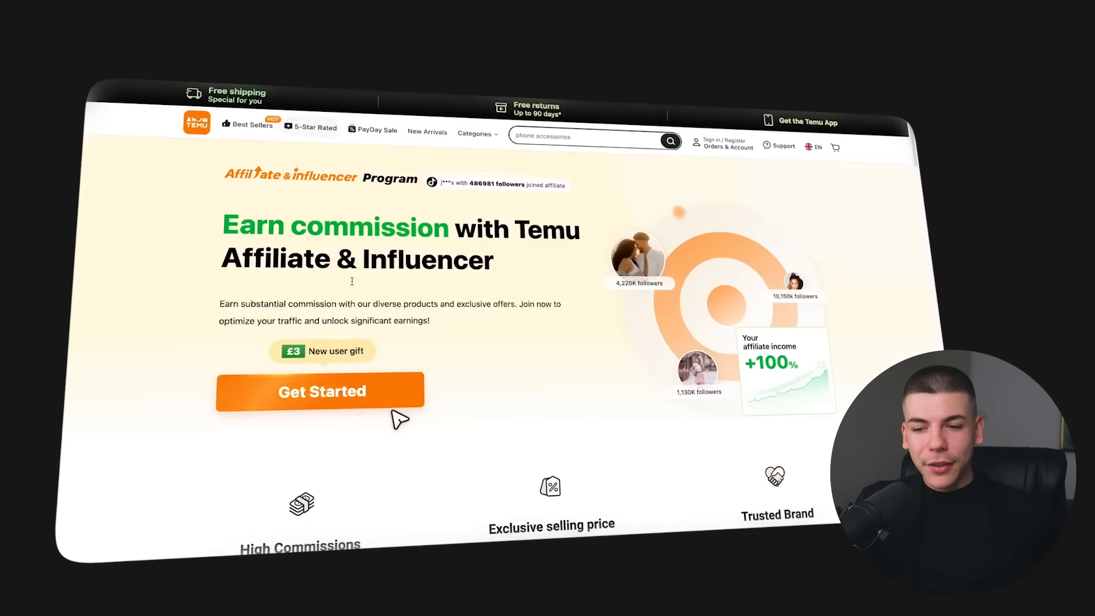
scroll(351, 318, "down", 3)
scroll(351, 319, "up", 3)
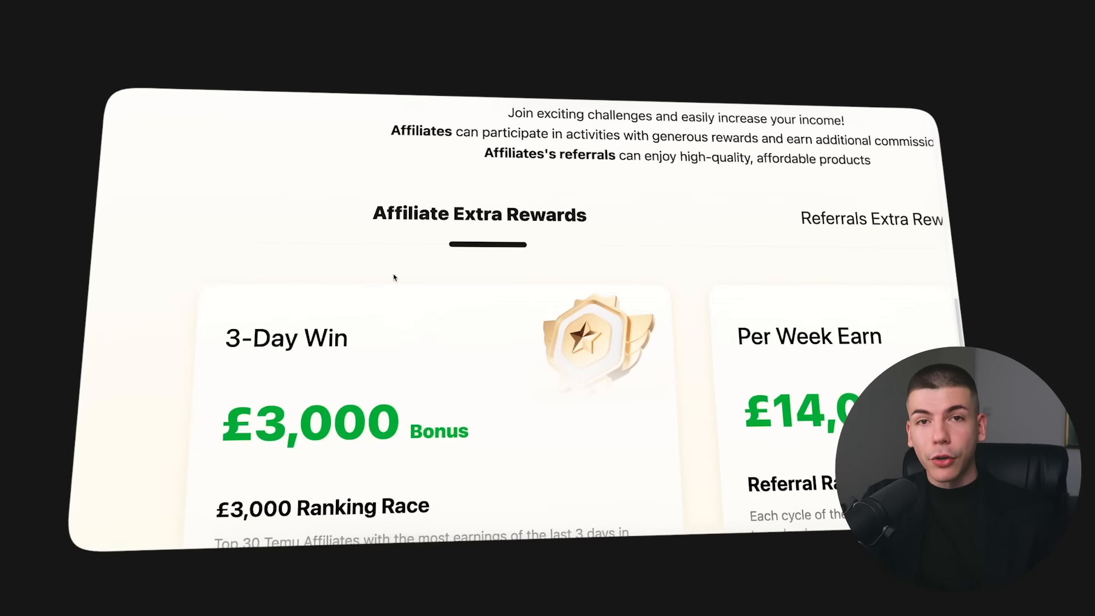
scroll(394, 277, "up", 5)
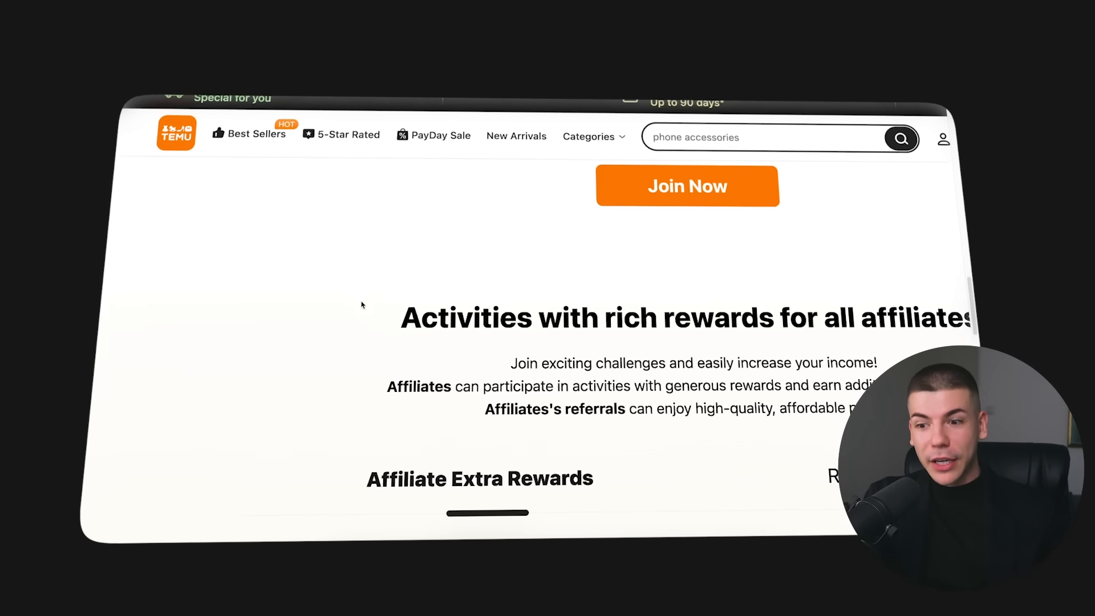
scroll(361, 304, "down", 4)
scroll(363, 305, "down", 1)
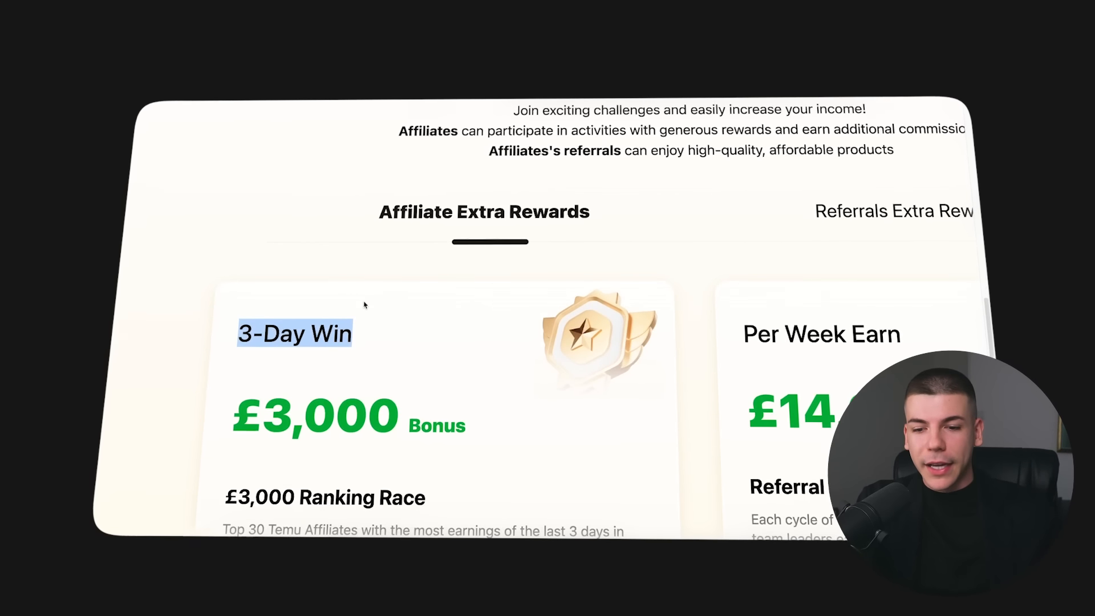
left_click(306, 336)
scroll(504, 331, "down", 2)
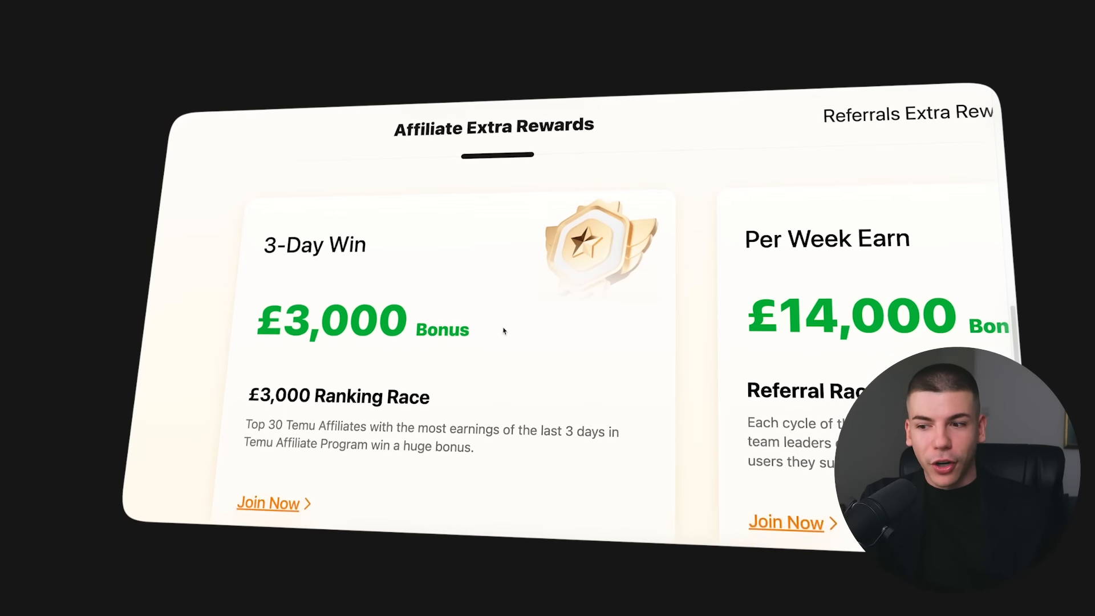
scroll(503, 331, "right", 5)
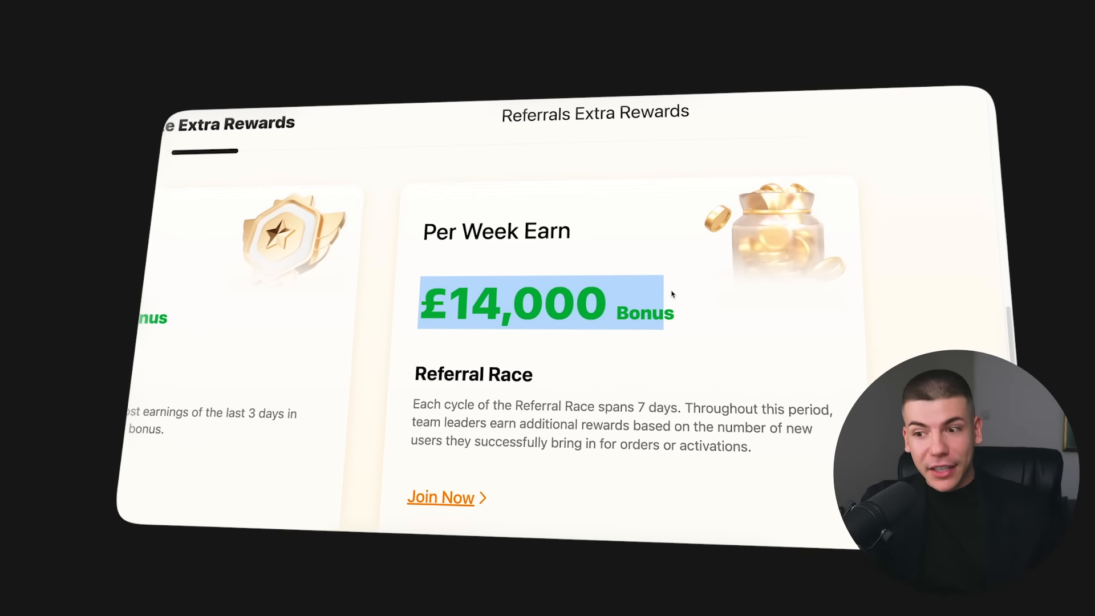
scroll(672, 295, "down", 4)
scroll(672, 295, "down", 2)
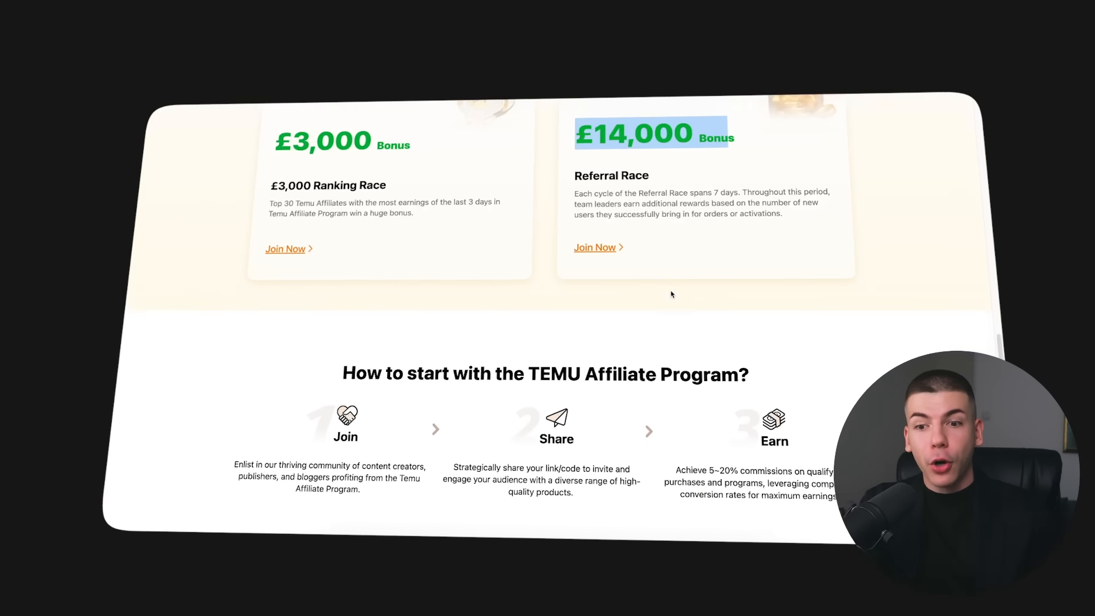
scroll(672, 294, "up", 8)
scroll(582, 291, "up", 8)
scroll(513, 300, "up", 8)
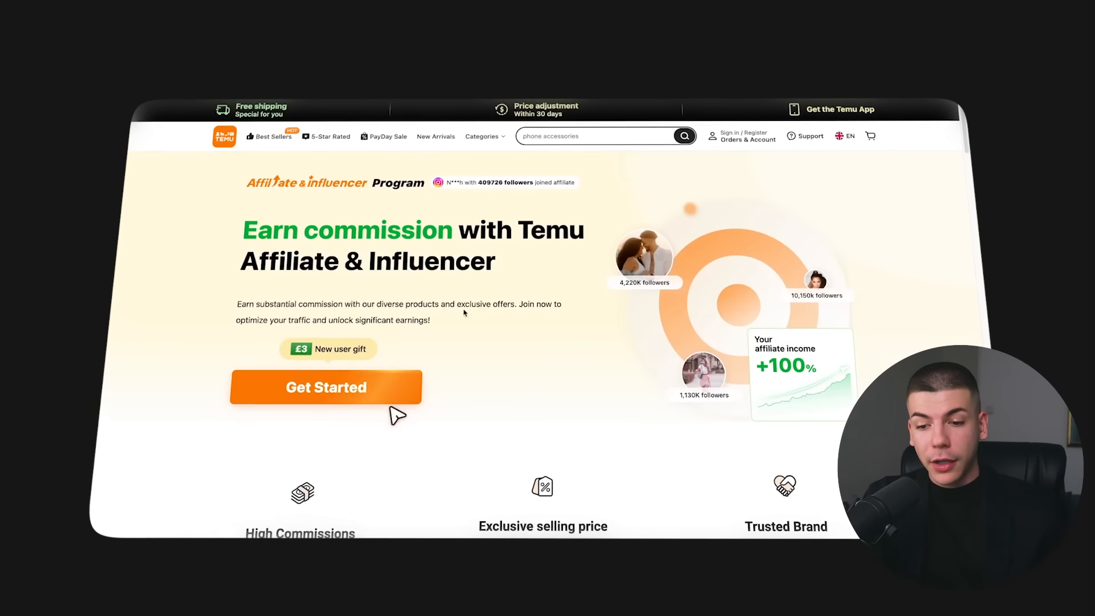
- Join the Temu affiliate program by signing in with the Google account
left_click(263, 394)
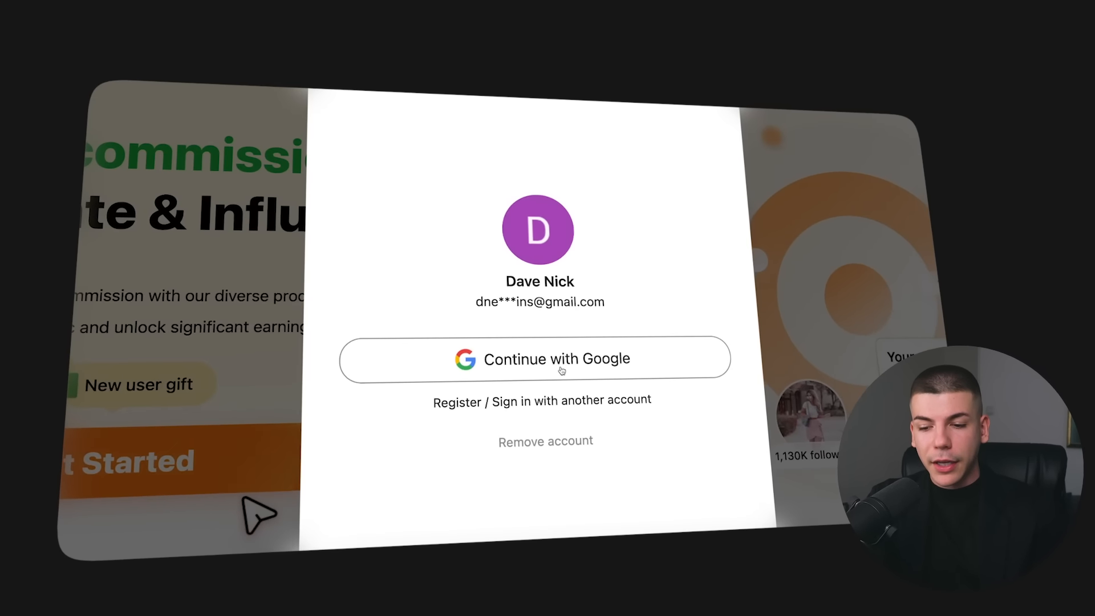
left_click(562, 364)
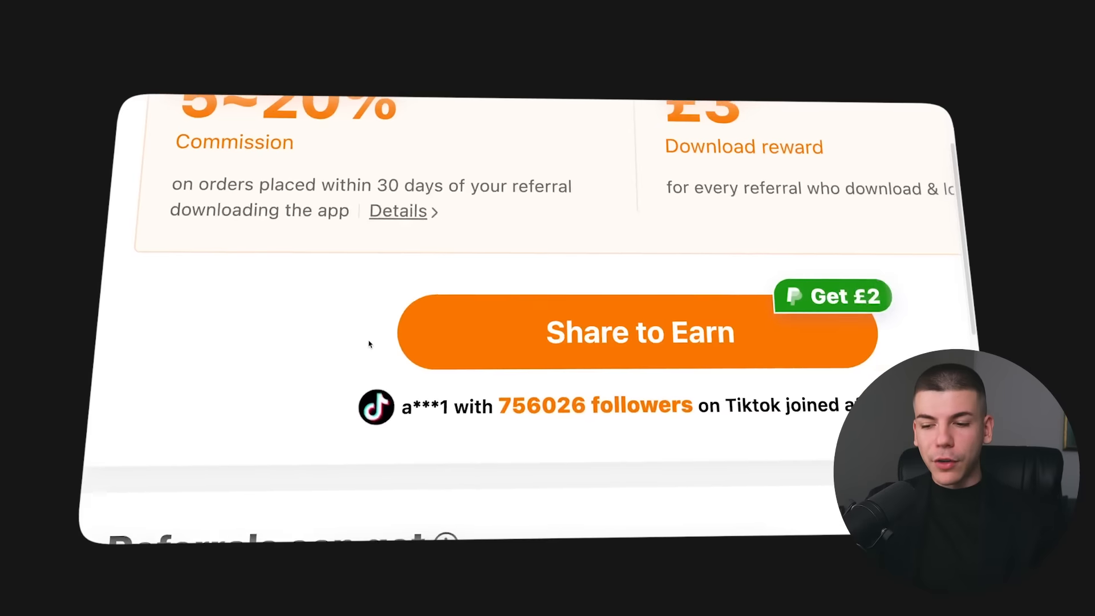
scroll(371, 342, "down", 3)
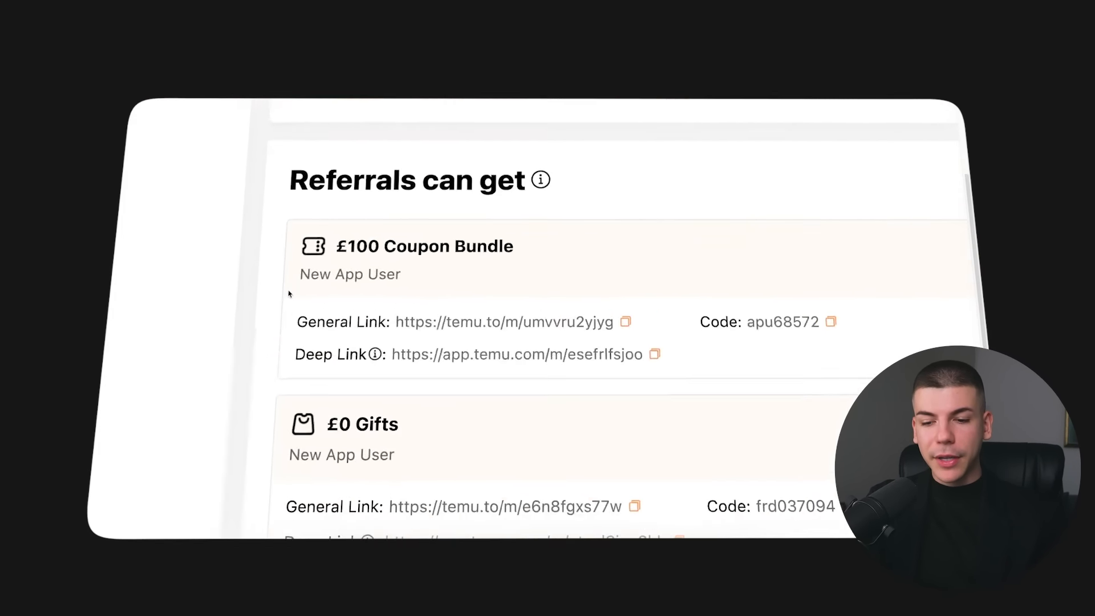
scroll(370, 343, "up", 1)
scroll(567, 349, "down", 3)
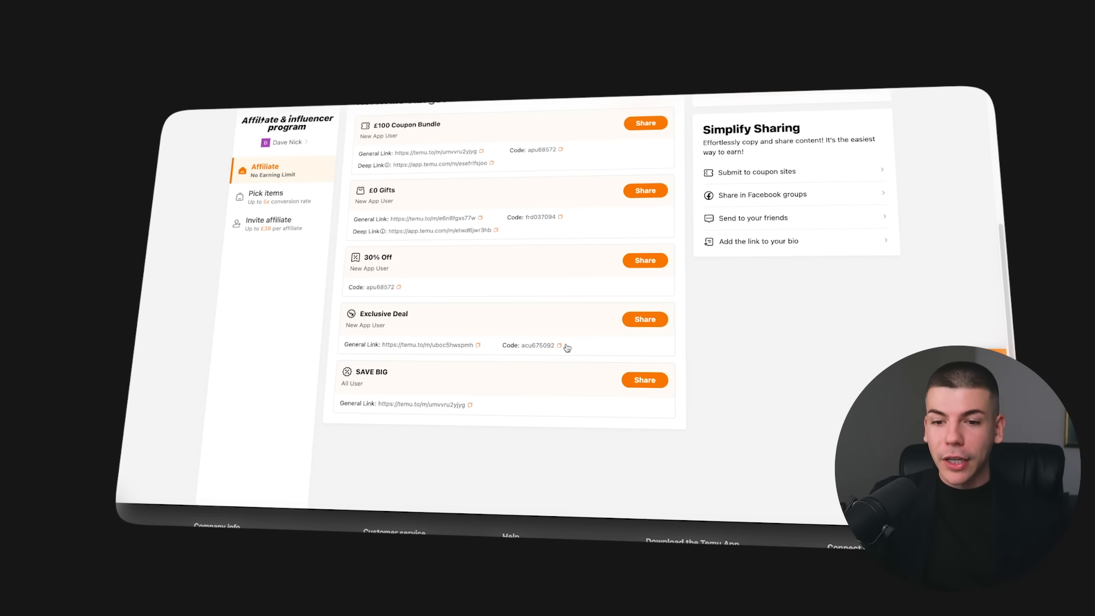
scroll(567, 347, "up", 5)
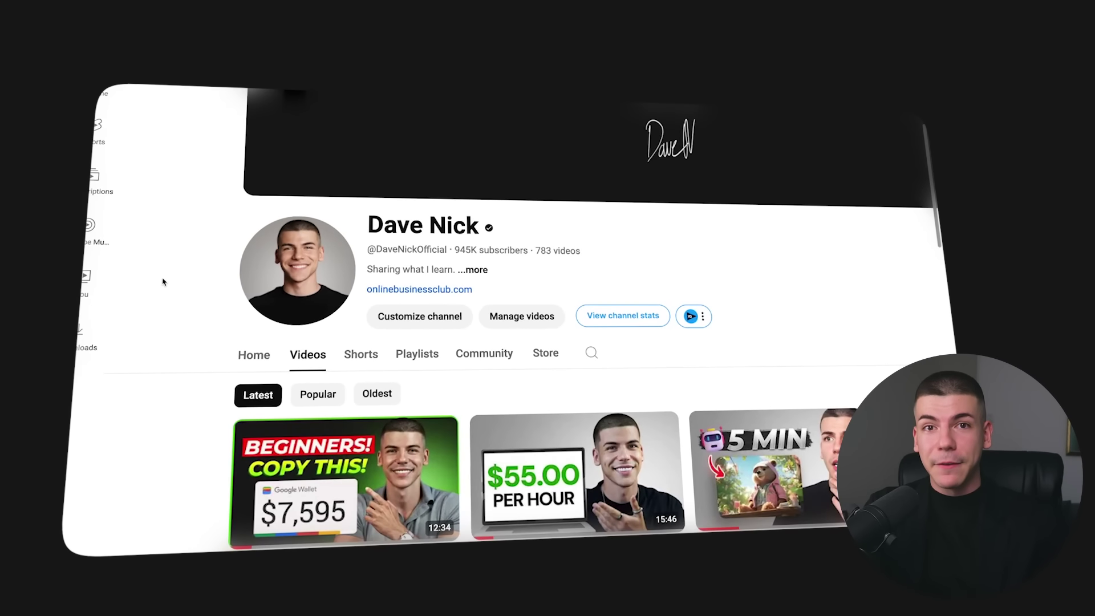
scroll(163, 281, "down", 5)
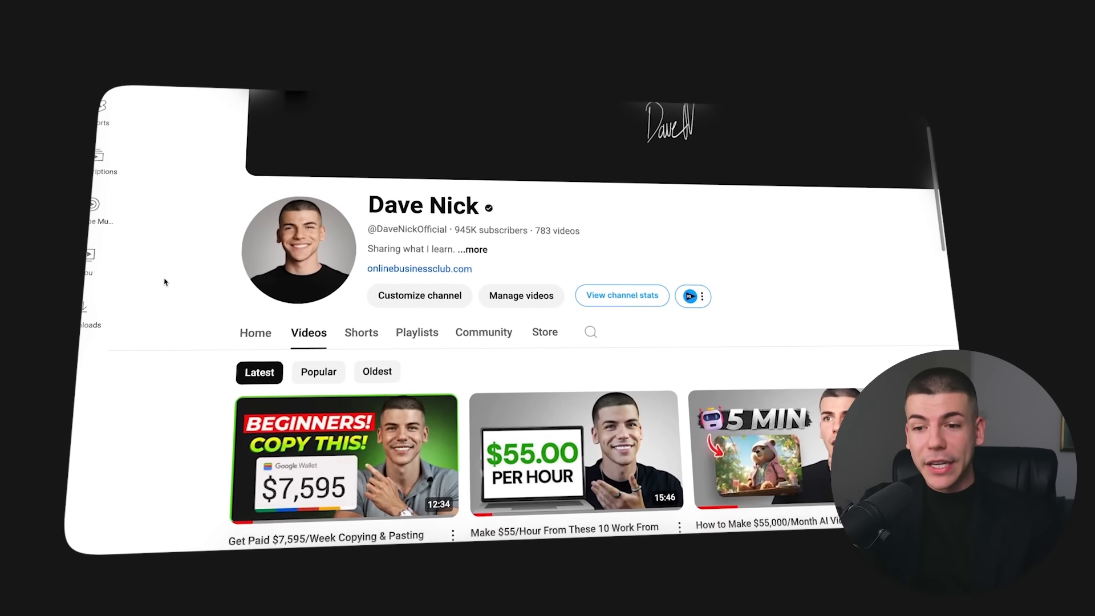
scroll(170, 282, "down", 2)
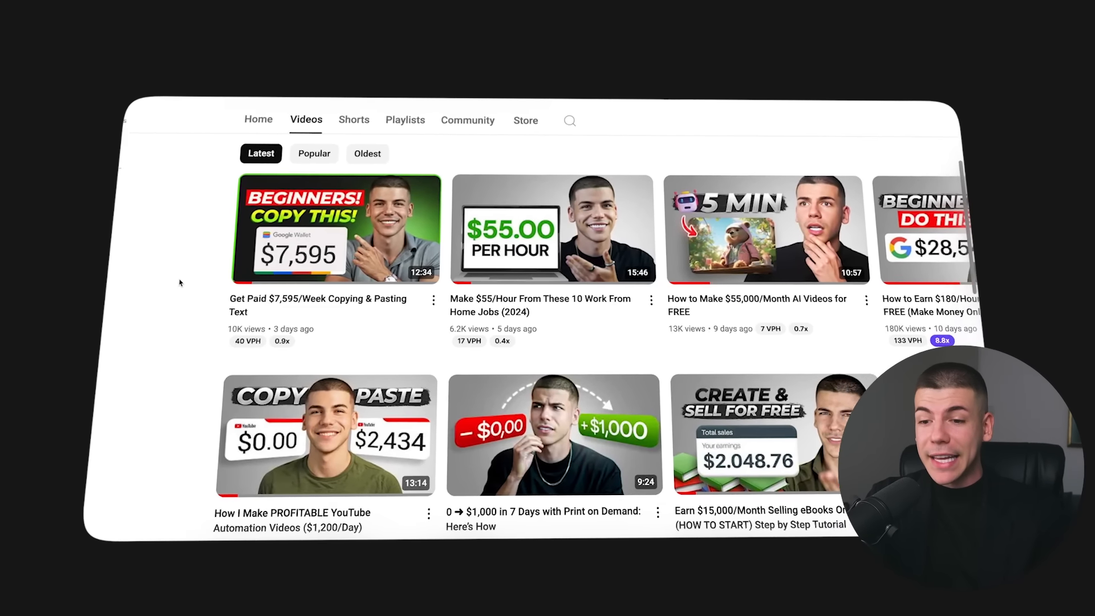
scroll(177, 282, "up", 4)
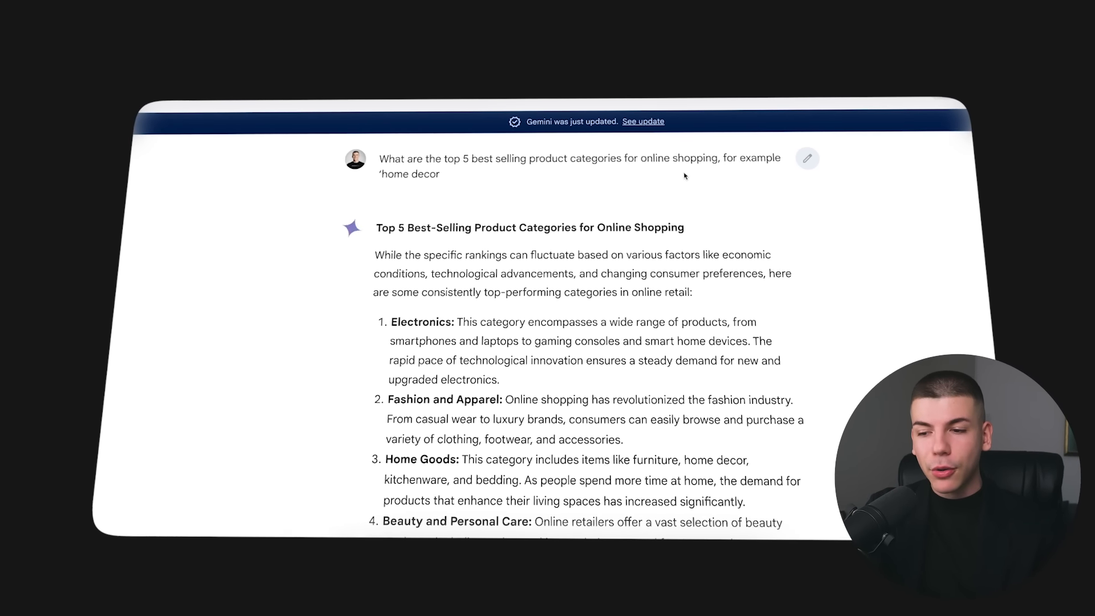
scroll(505, 204, "down", 1)
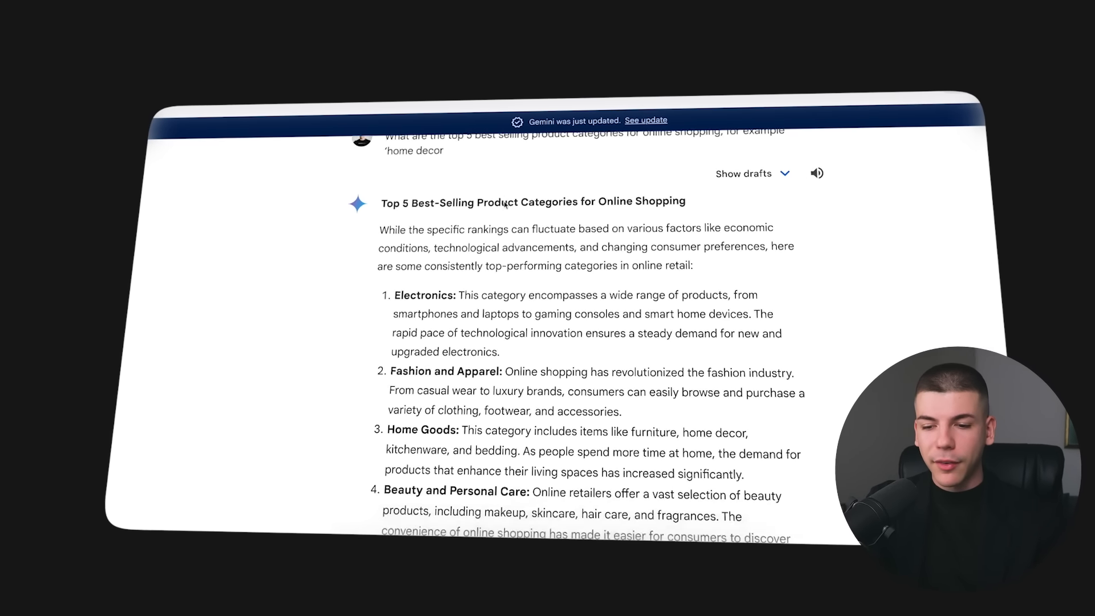
scroll(458, 283, "down", 2)
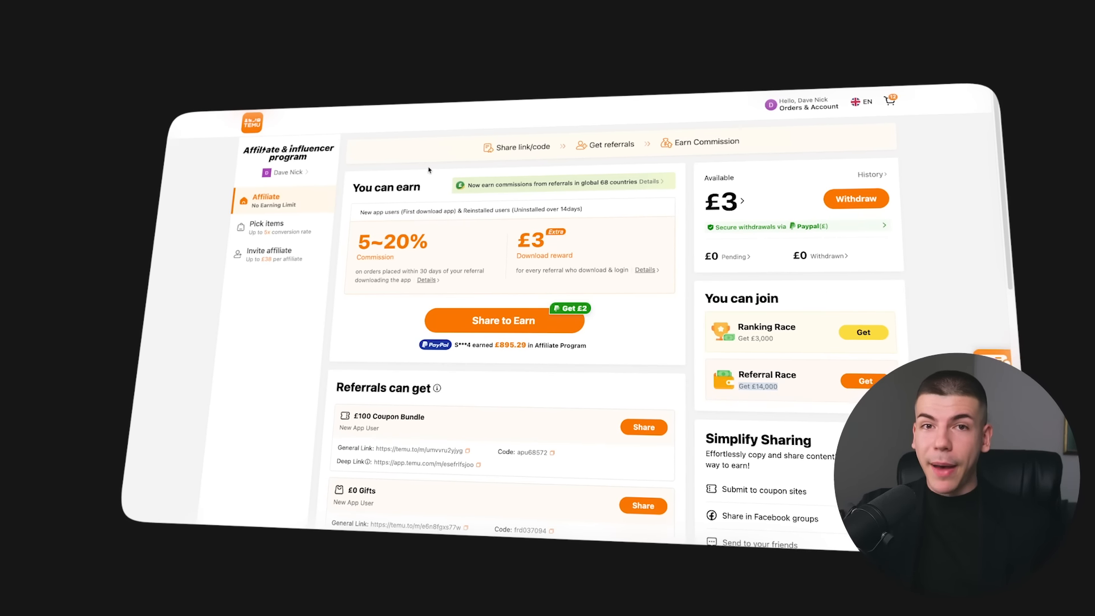
- Copy the phone case's item ID from its Share to Earn options and close the popover
left_click(499, 328)
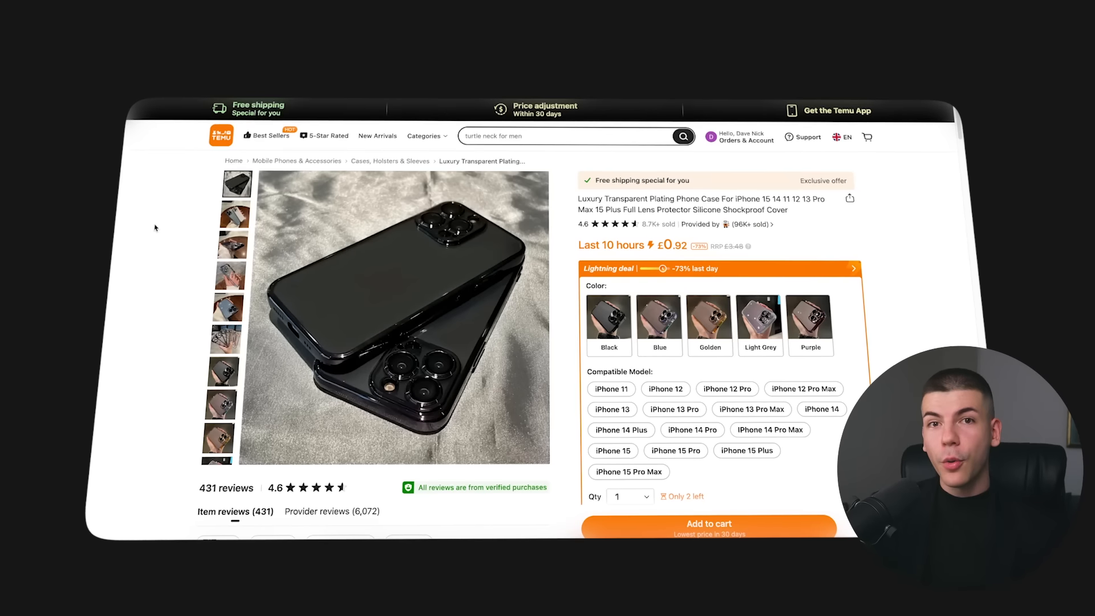
left_click(842, 199)
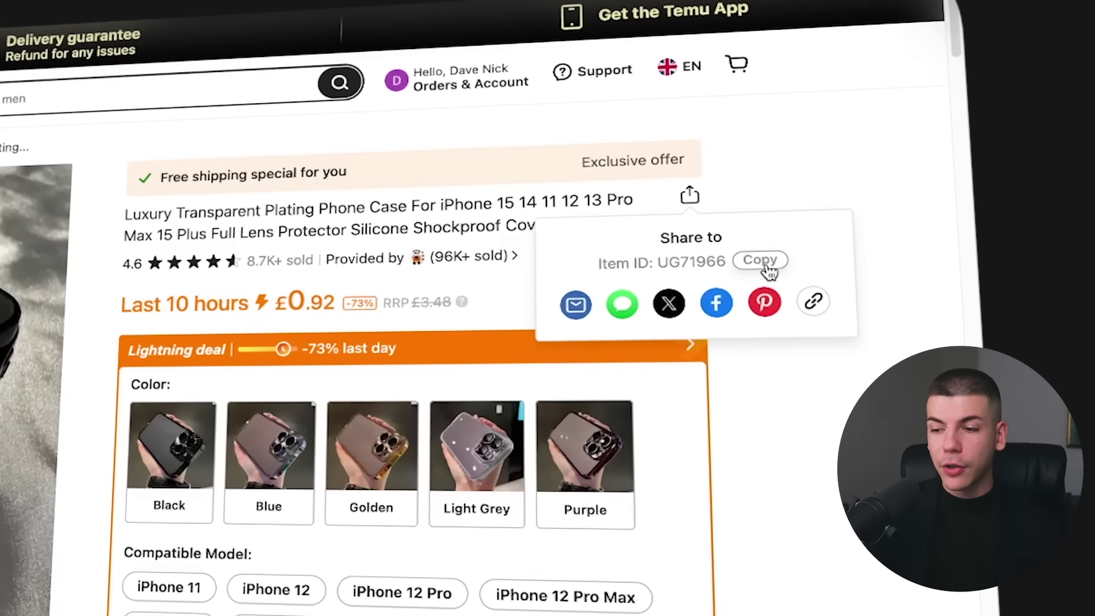
left_click(761, 267)
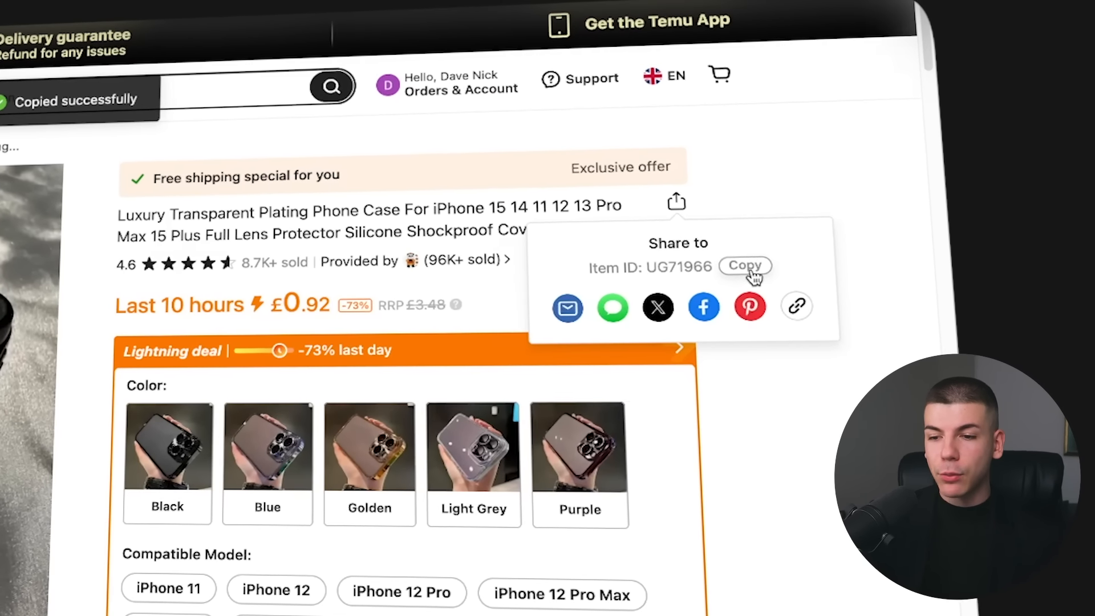
left_click(505, 127)
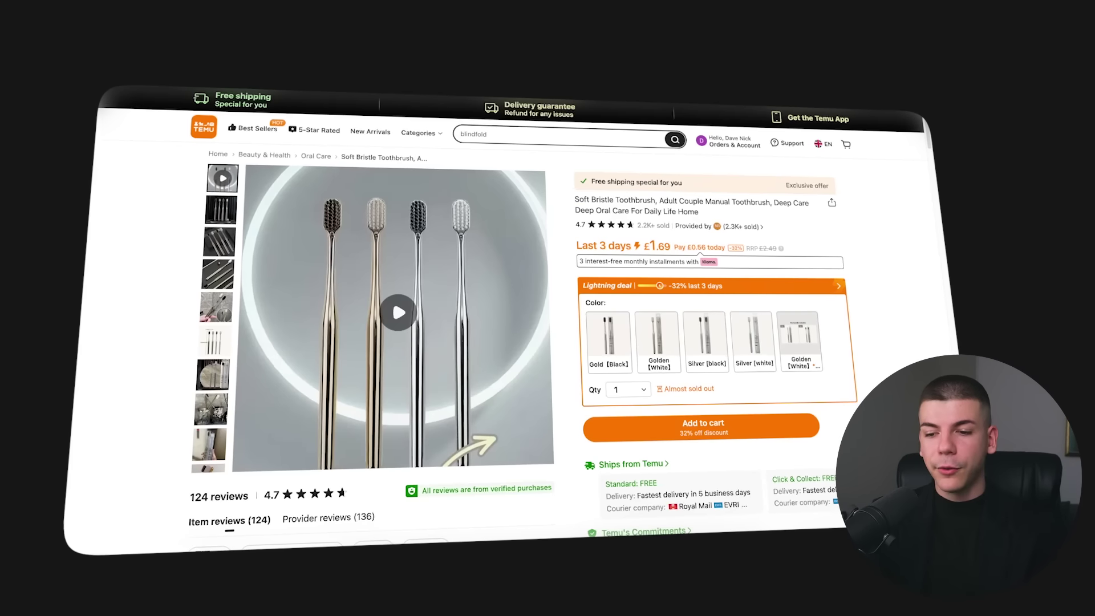
scroll(504, 243, "down", 10)
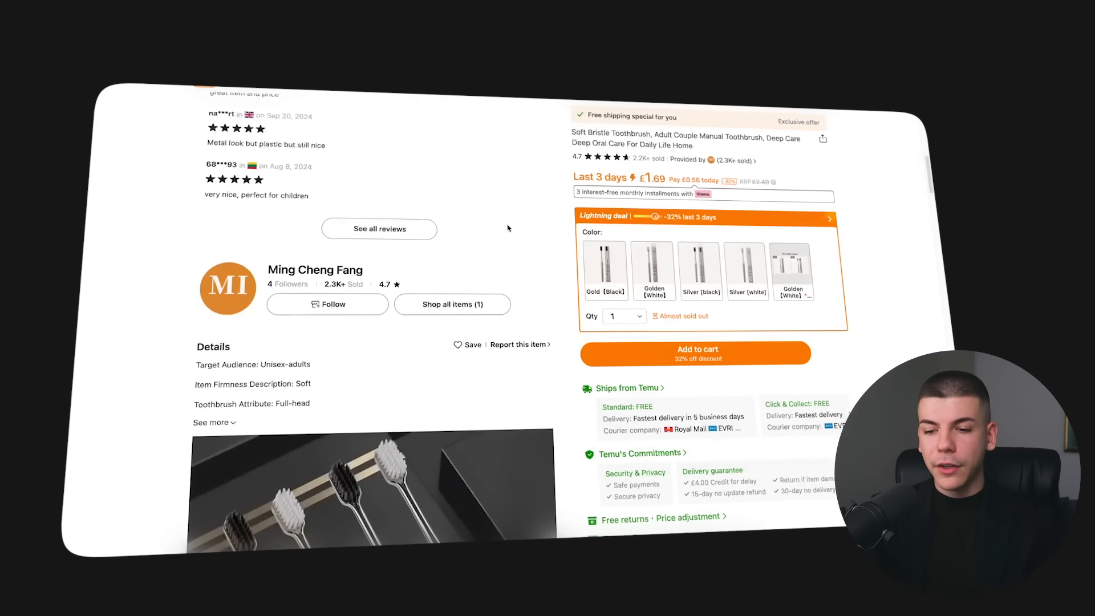
scroll(503, 243, "down", 10)
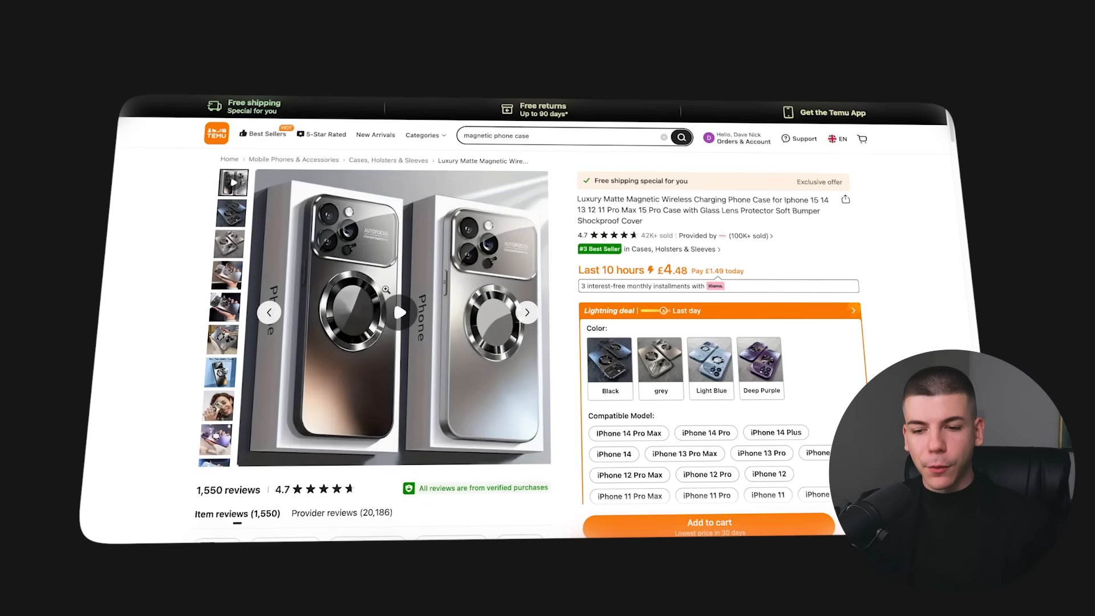
- Save the magnetic phone case's gallery video to Downloads via Save Video As
left_click(388, 290)
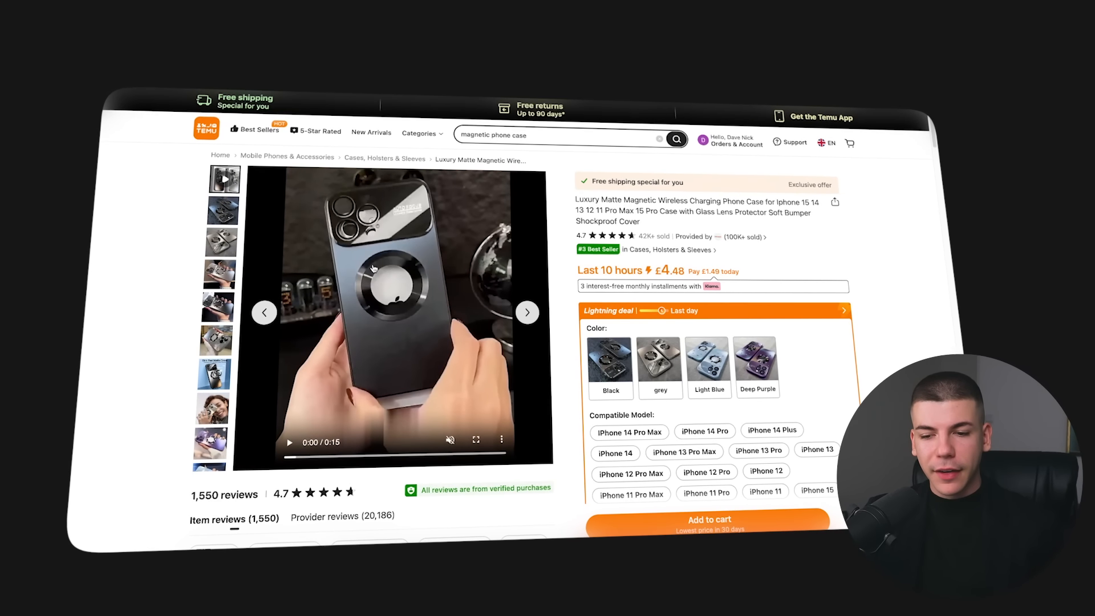
left_click(505, 442)
right_click(385, 274)
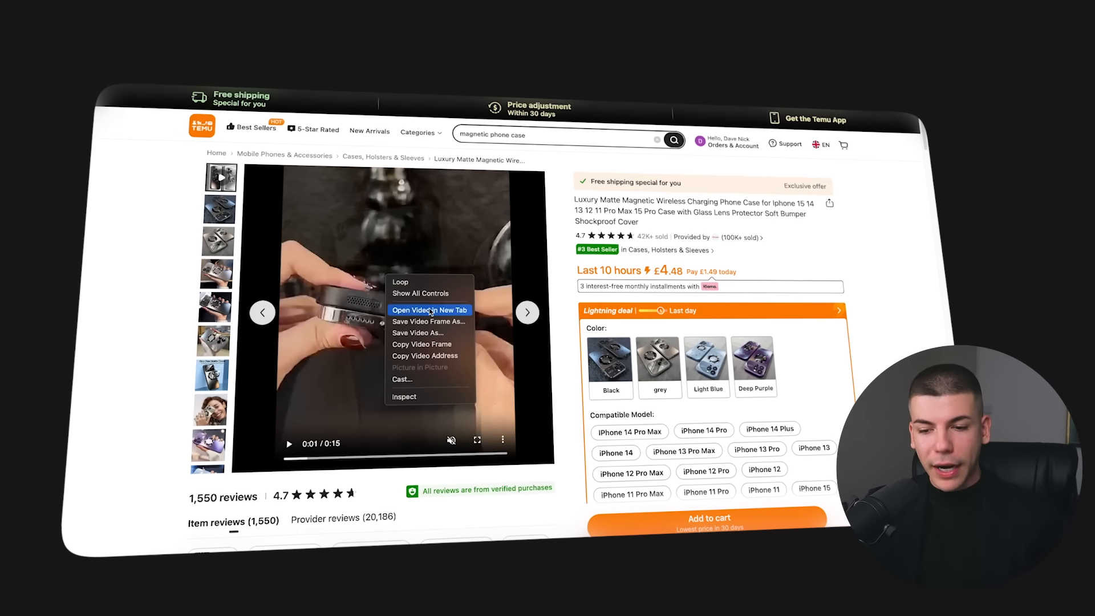
left_click(416, 333)
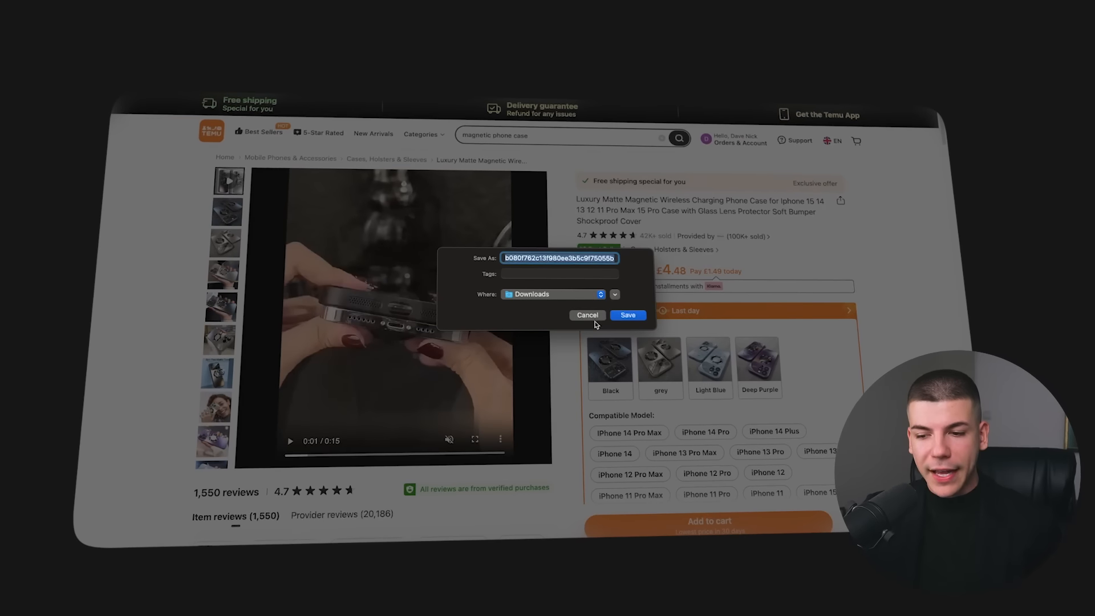
left_click(629, 315)
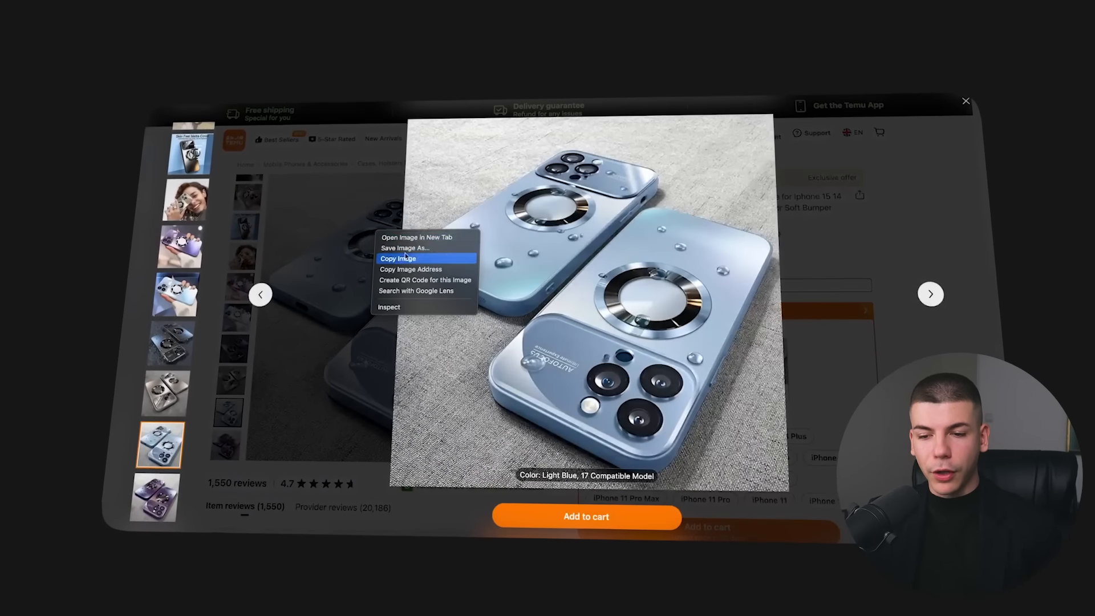
- Save the enlarged light blue product photo as an image file
right_click(547, 228)
left_click(576, 241)
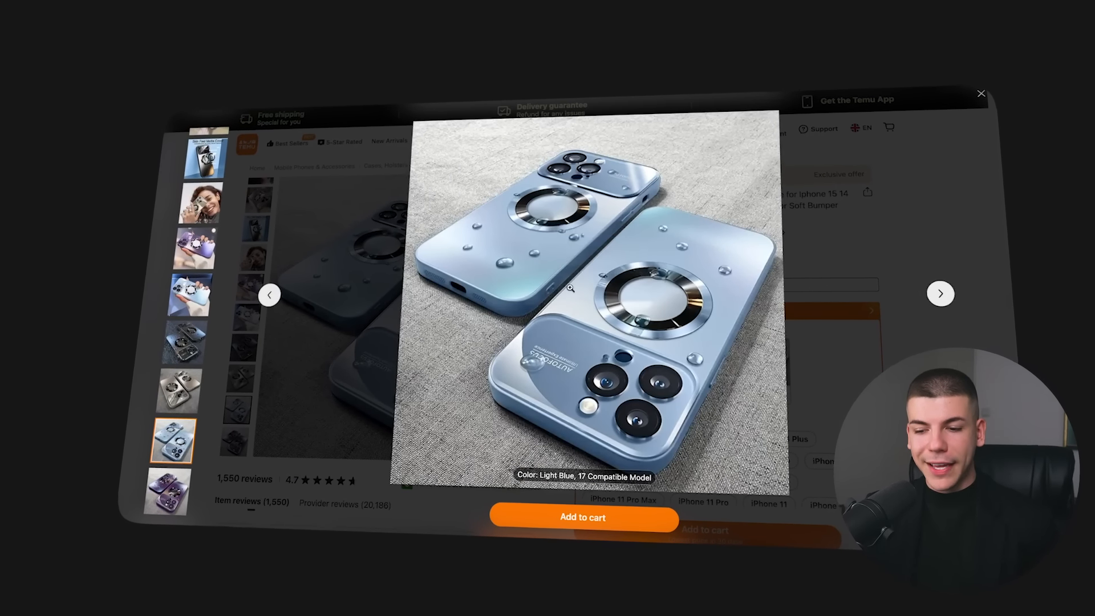
key("Return")
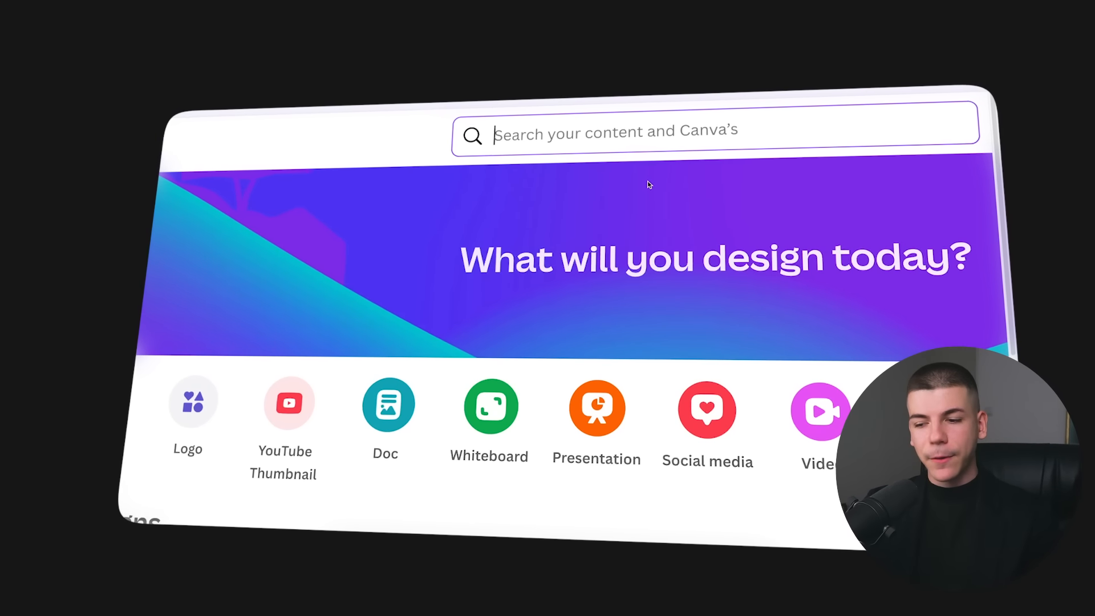
- Create a custom 1080×1920 design and drop in the downloaded MP4, enlarged to fill the page
left_click(496, 407)
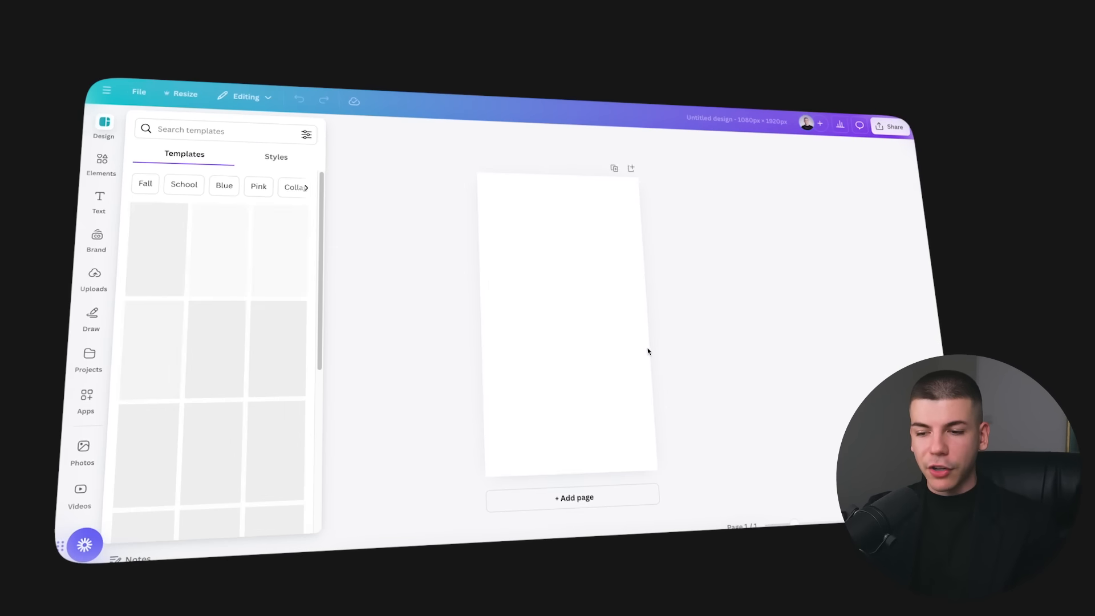
key("ctrl+j")
left_click_drag(821, 214, 572, 305)
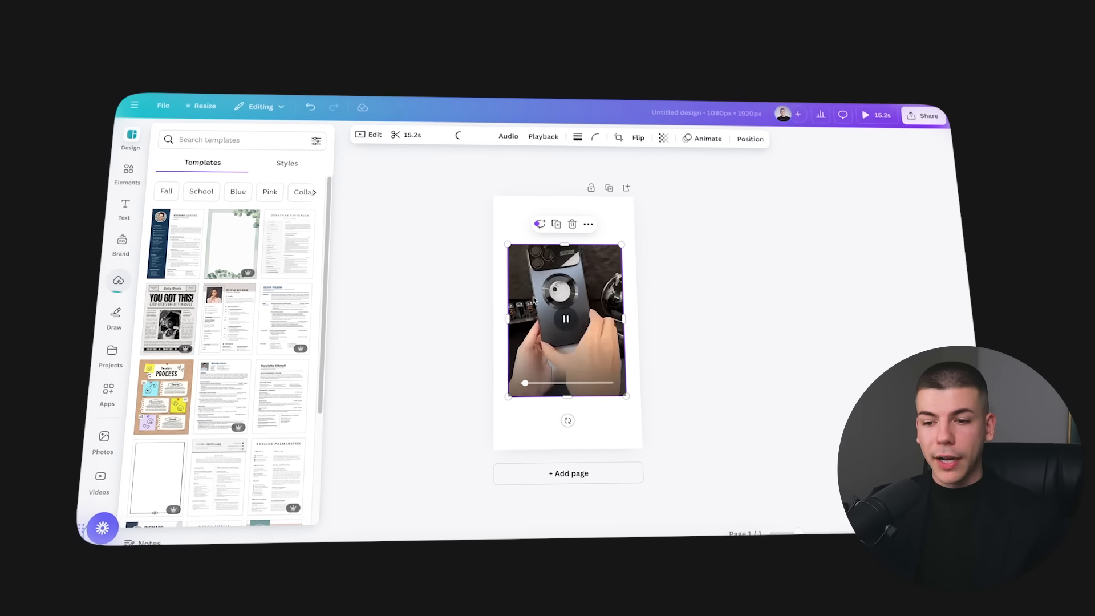
left_click_drag(626, 395, 675, 446)
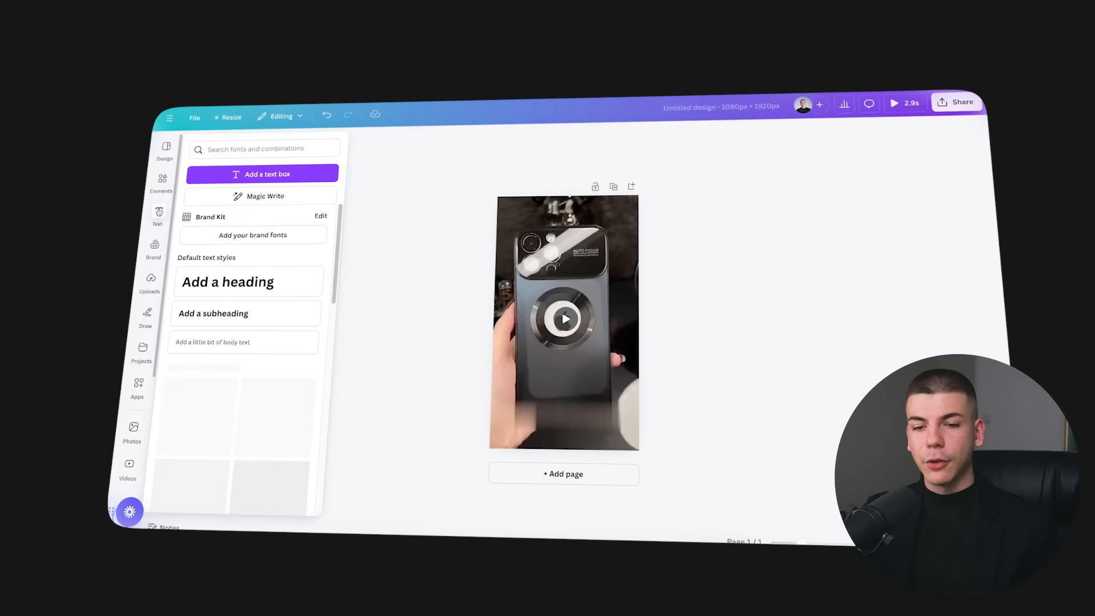
- Add a 'Magic Phone Case' heading with a solid red background effect
left_click(232, 278)
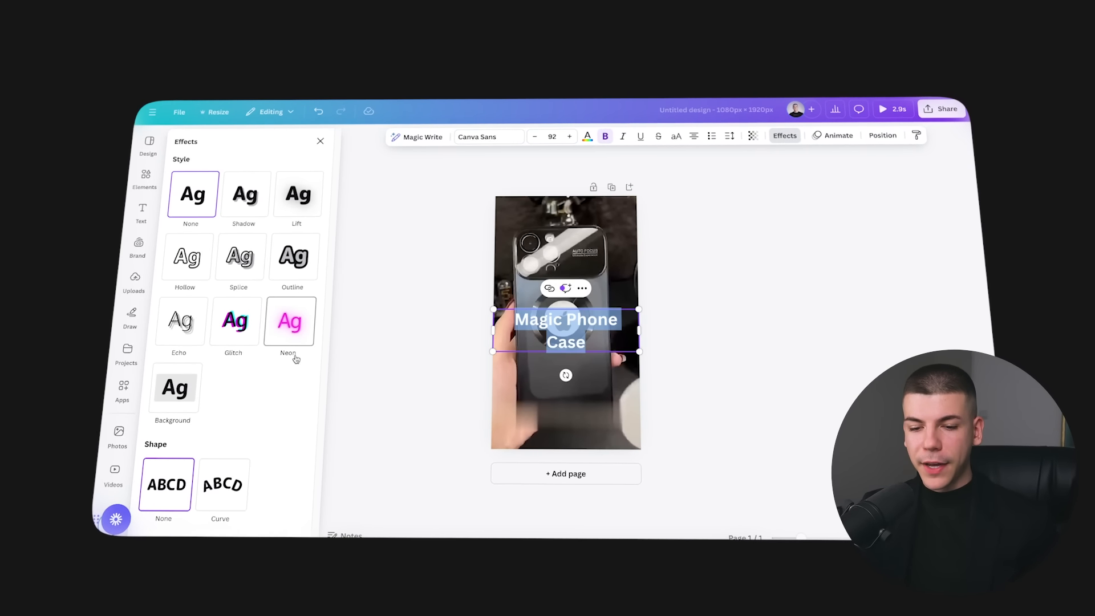
left_click(182, 392)
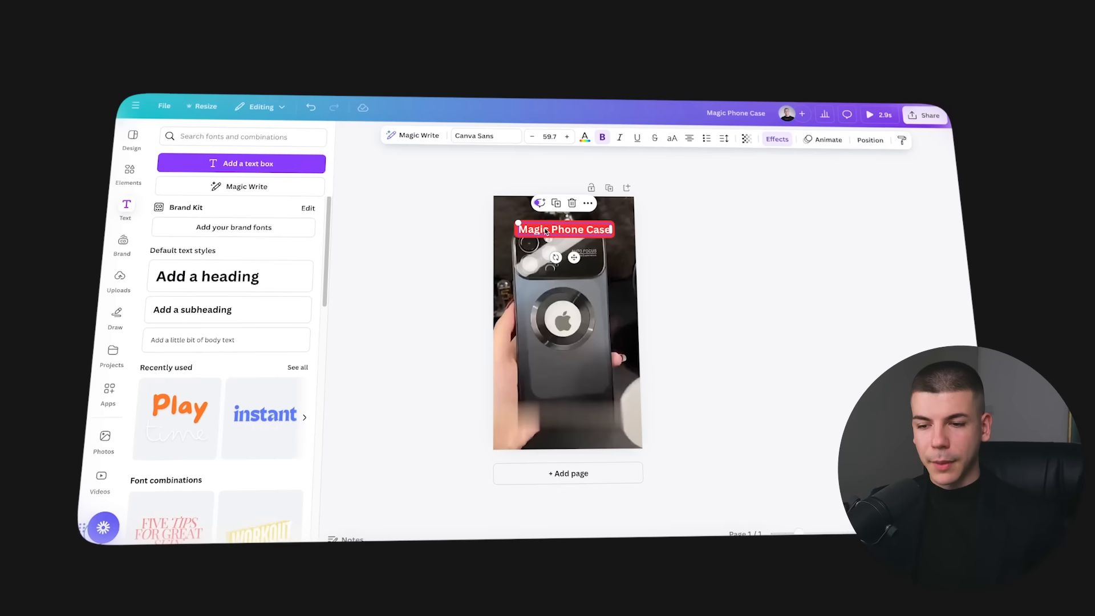
- Duplicate the caption to the bottom of the video and change it to 'Link in Bio'
key("ctrl+d")
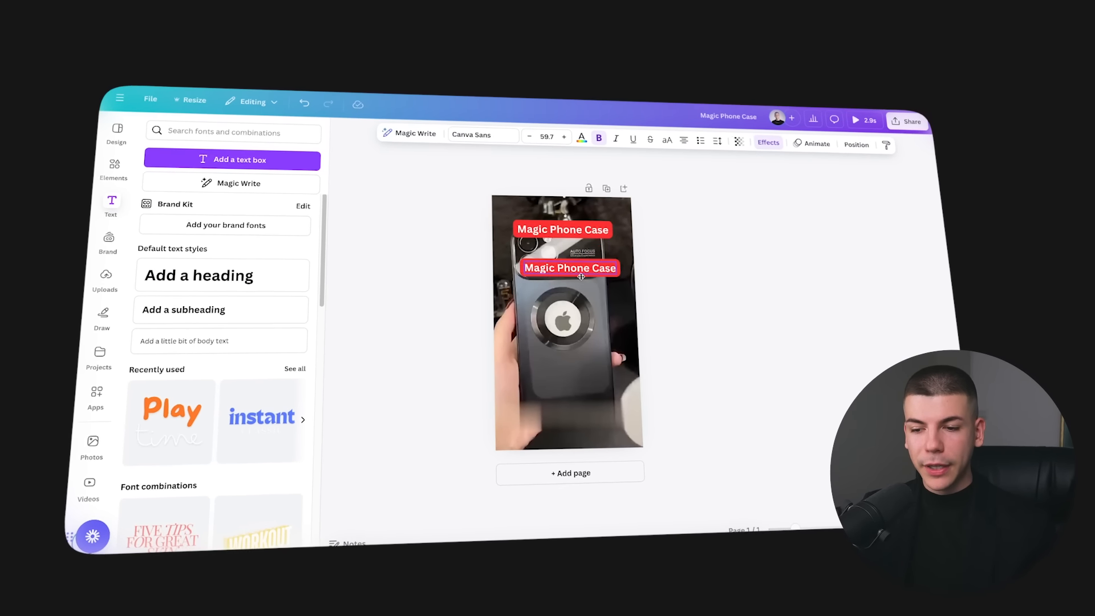
left_click_drag(572, 256, 576, 408)
double_click(576, 408)
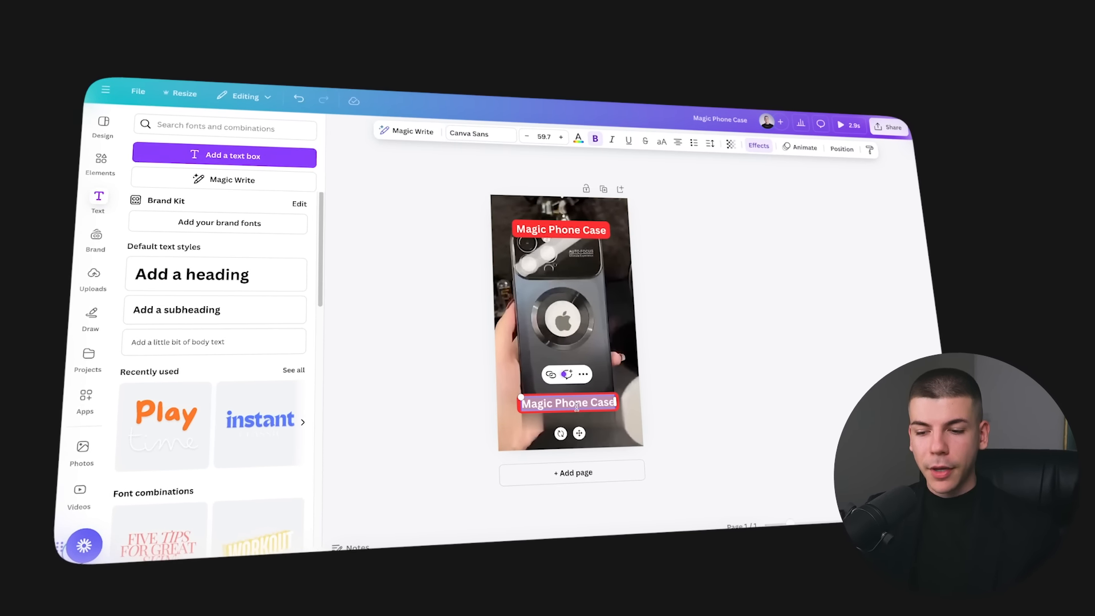
type("Link in Bio")
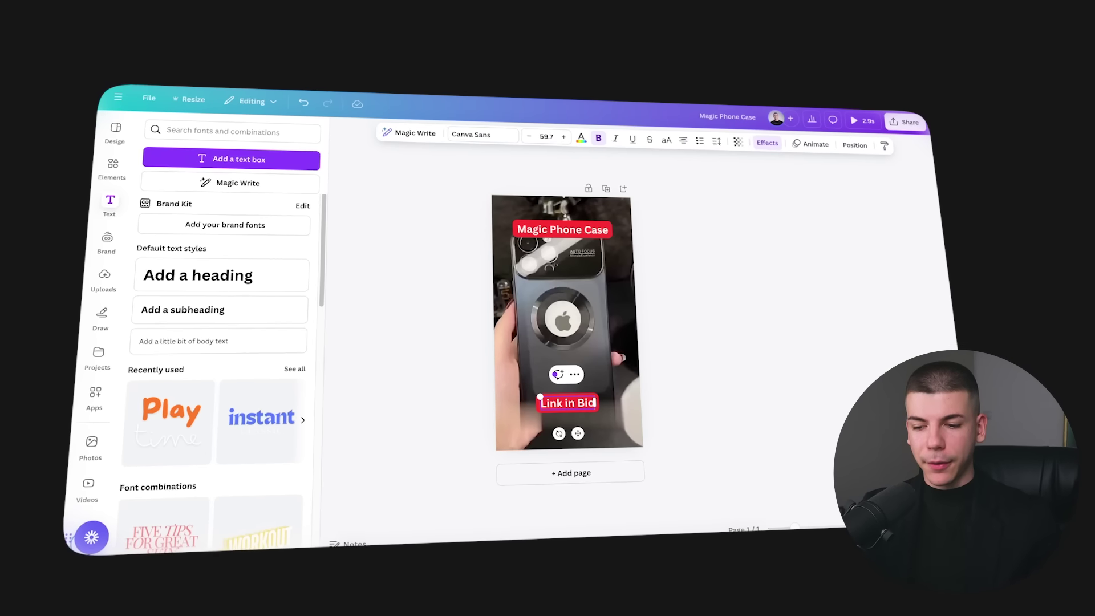
left_click(822, 321)
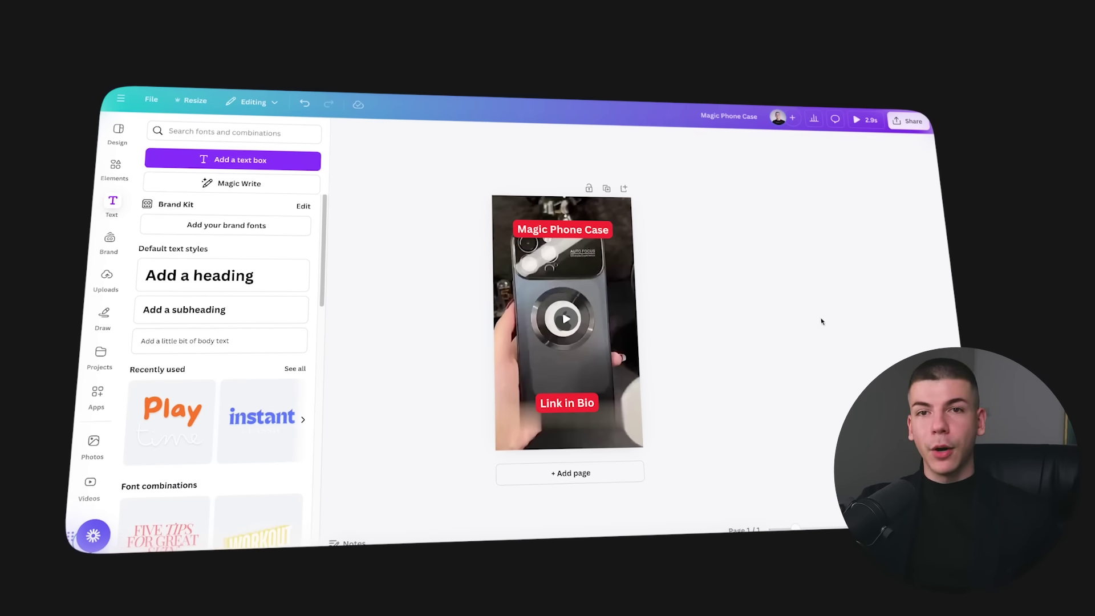
- Start downloading the finished video through the Share menu
left_click(919, 120)
left_click(795, 300)
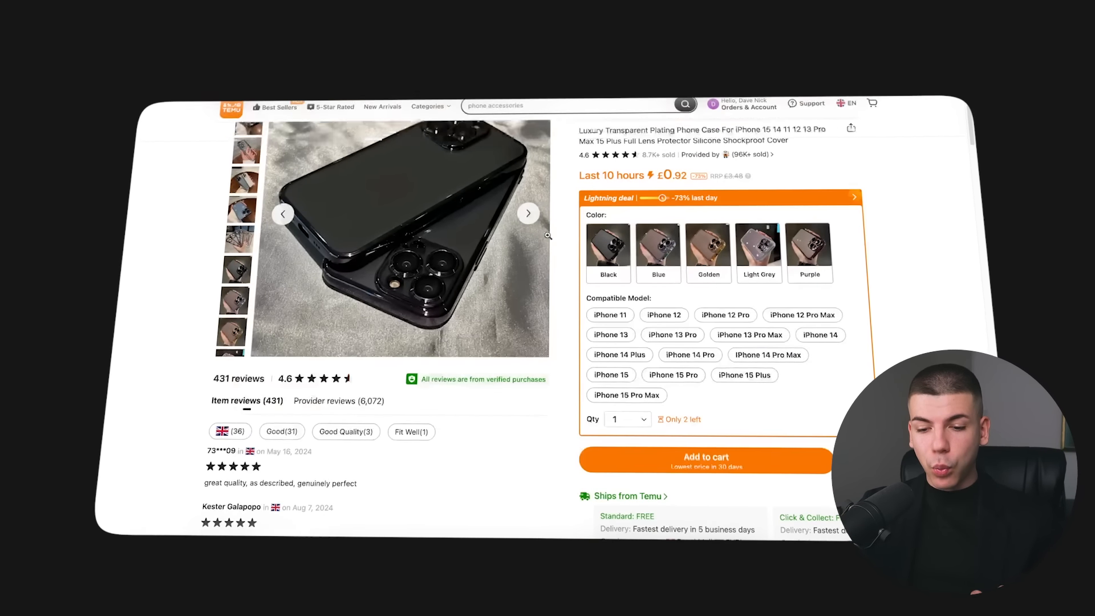
scroll(386, 342, "down", 5)
scroll(385, 342, "down", 5)
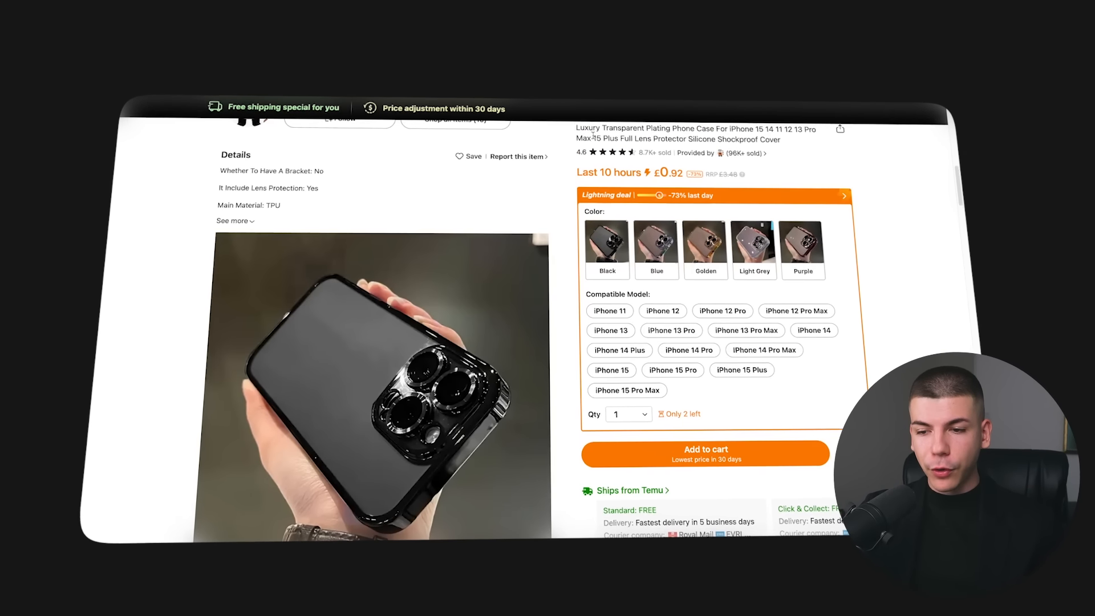
- Paste the transparent phone case's Temu title above the first link in the 5 Products doc
triple_click(579, 130)
key("ctrl+c")
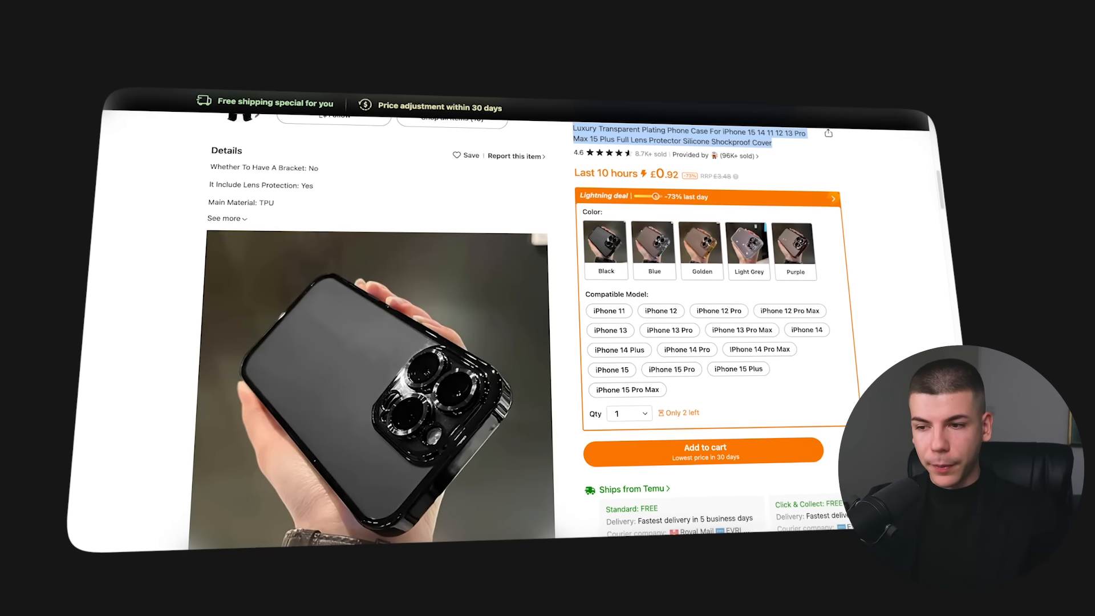
key("ctrl+shift+Tab")
left_click(361, 212)
key("Return")
key("Return")
key("Up")
key("Up")
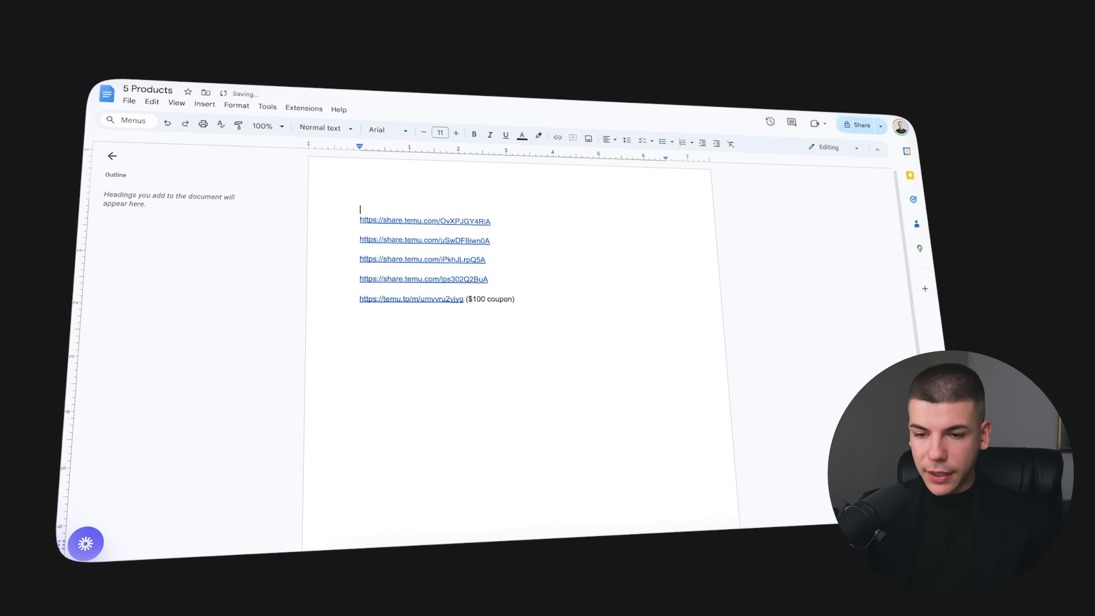
key("ctrl+v")
key("ctrl+Tab")
scroll(479, 325, "down", 5)
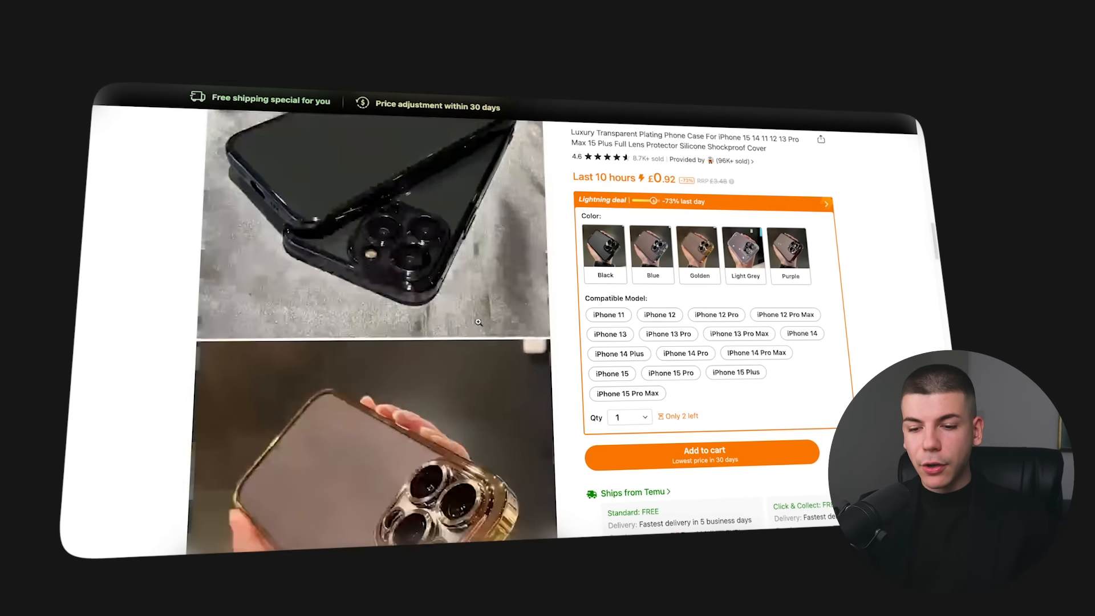
scroll(480, 325, "down", 10)
scroll(478, 326, "down", 5)
scroll(478, 325, "up", 15)
scroll(479, 326, "up", 5)
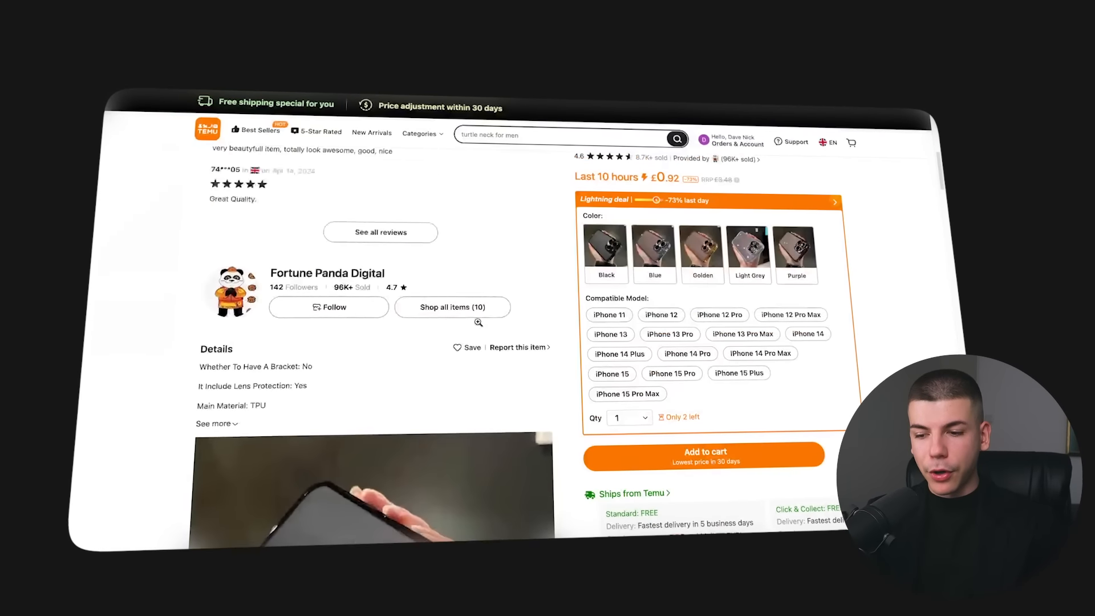
scroll(479, 326, "down", 3)
- Copy the phone case photo from Temu and paste it below the title
left_click(478, 322)
right_click(341, 243)
left_click(369, 280)
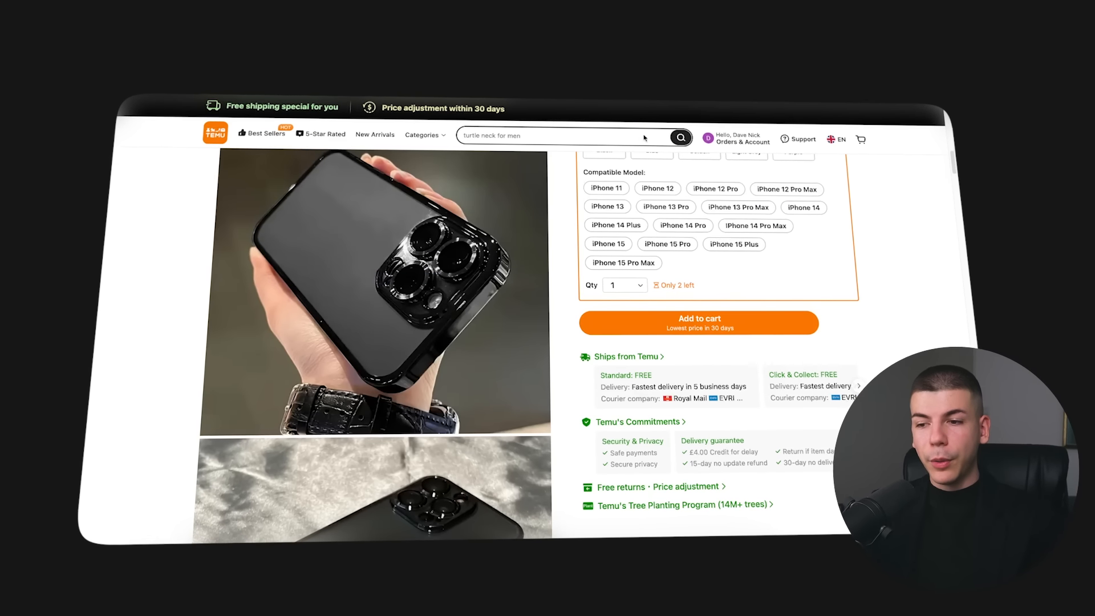
key("ctrl+Tab")
left_click(493, 242)
key("ctrl+v")
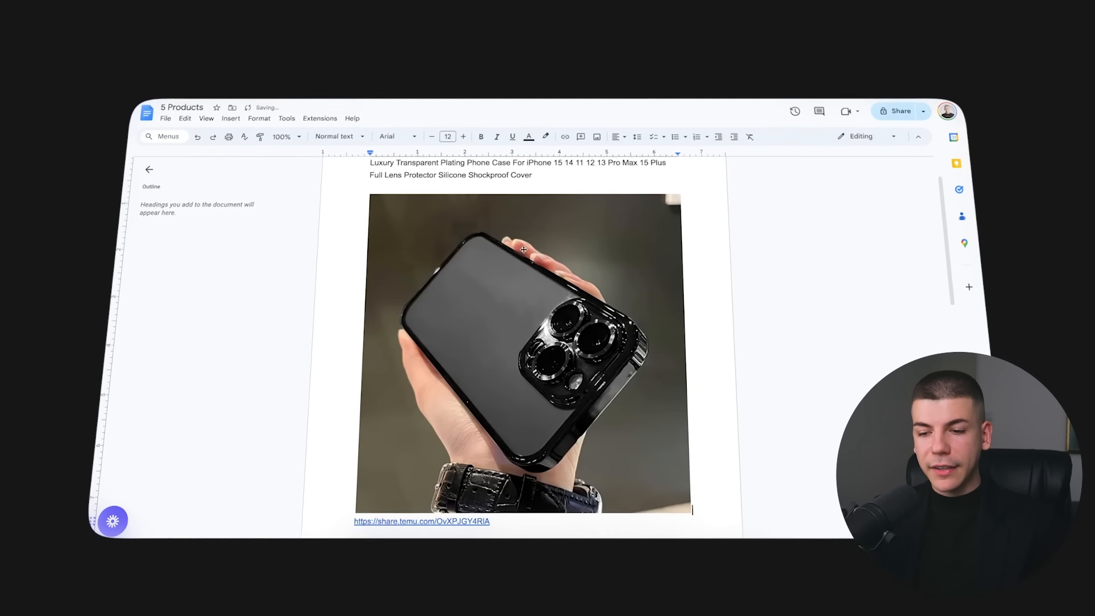
scroll(513, 342, "down", 3)
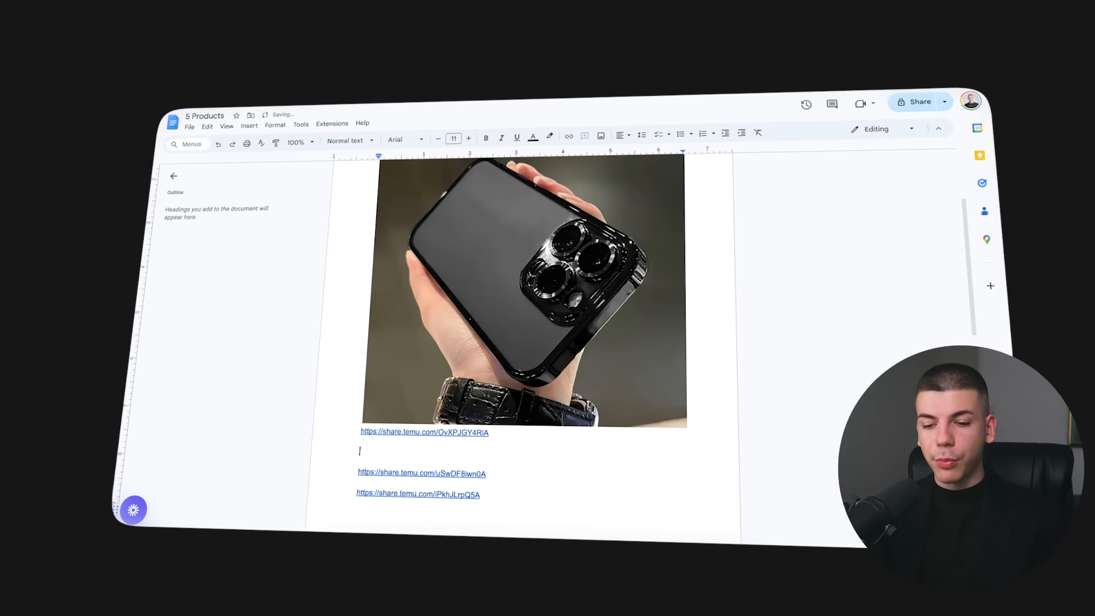
- Insert a horizontal dividing line after the first product's link
left_click(255, 127)
left_click(282, 283)
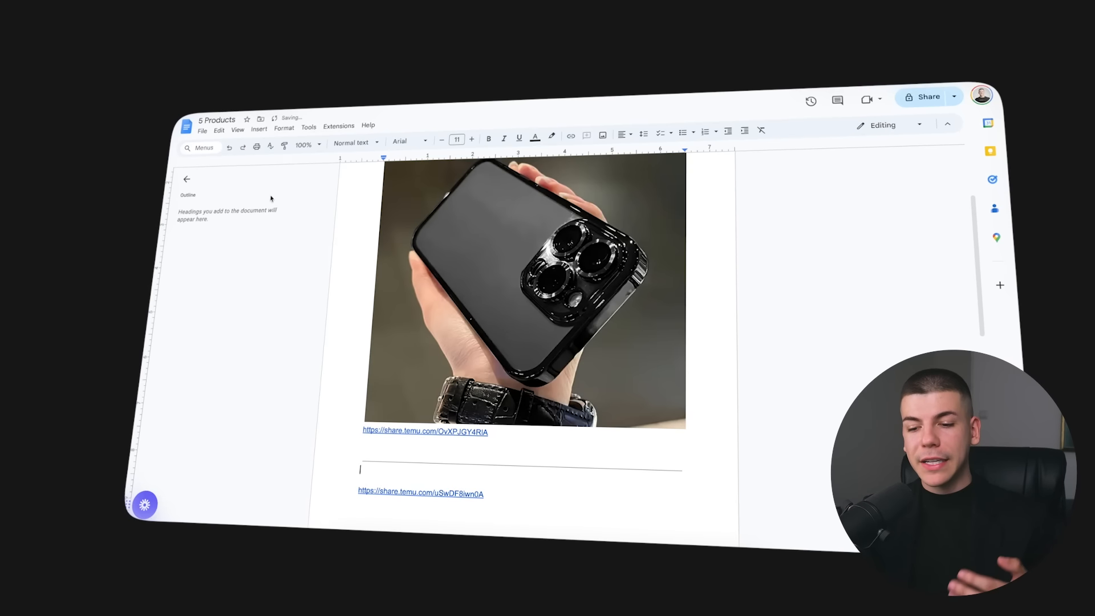
scroll(411, 390, "down", 3)
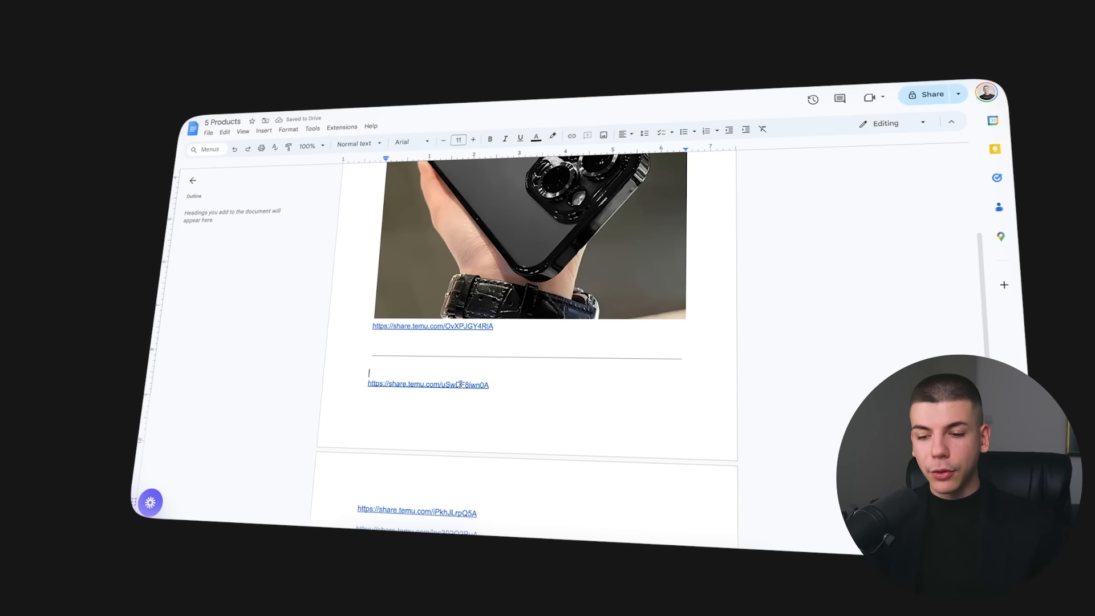
- Open the eye mask's Temu link and add its product title to the document
left_click(428, 400)
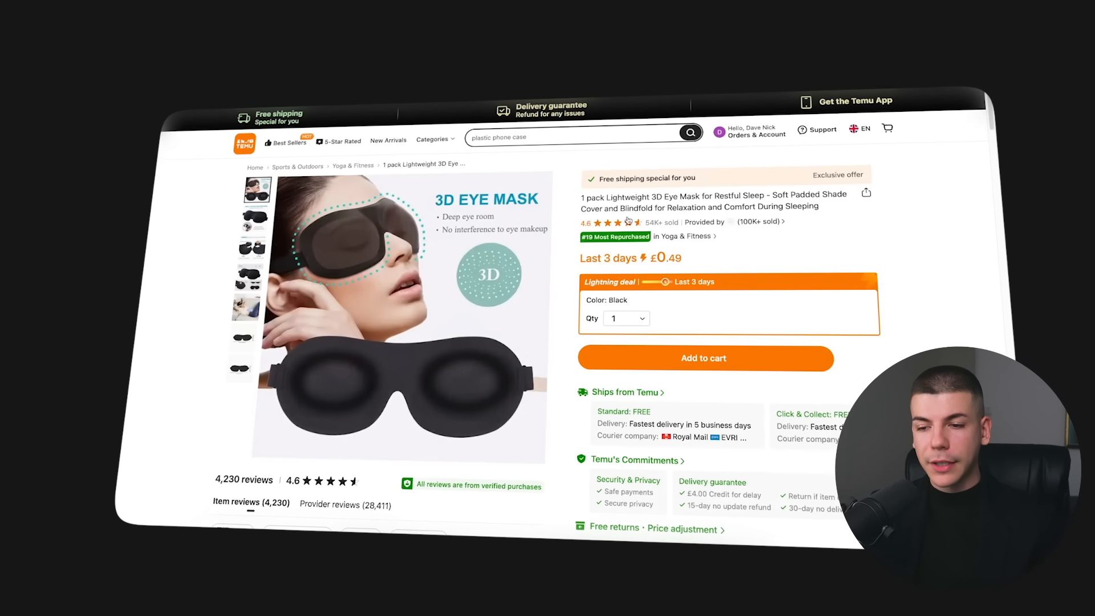
triple_click(594, 198)
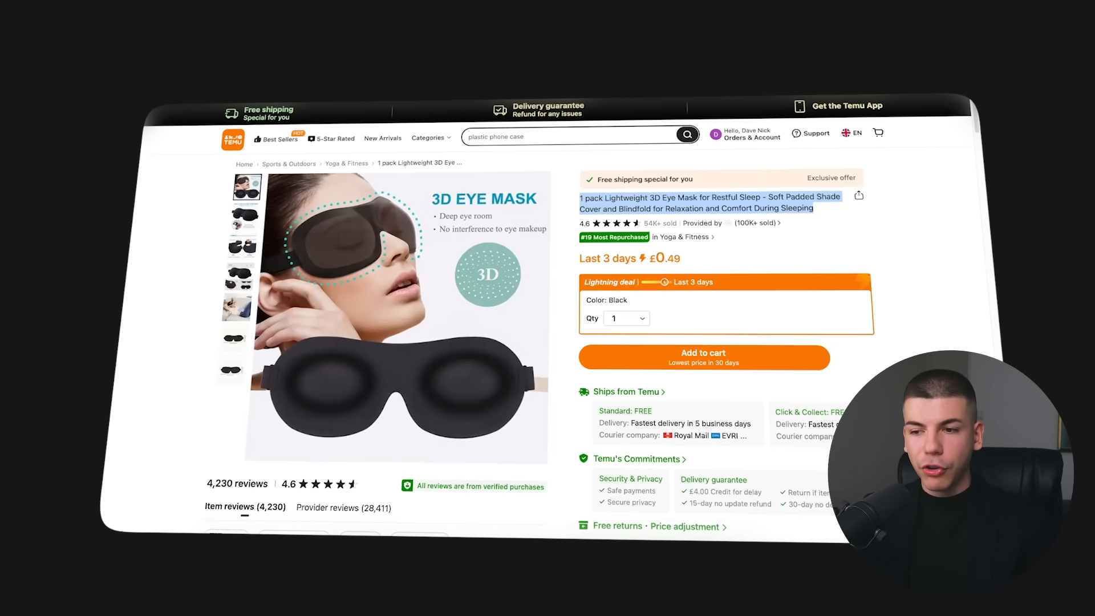
key("ctrl+Tab")
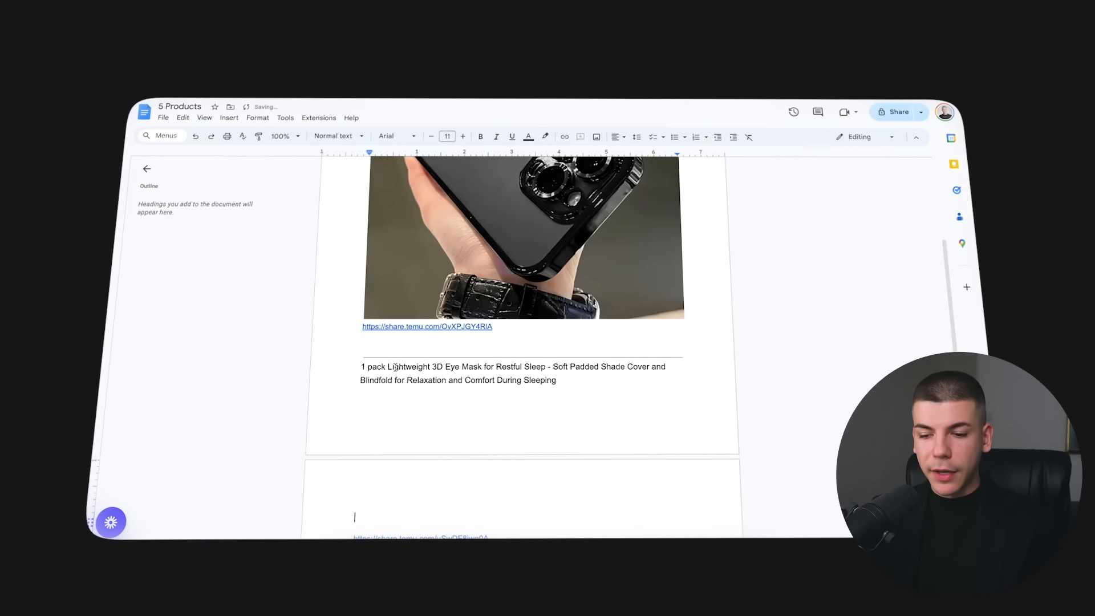
key("ctrl+Tab")
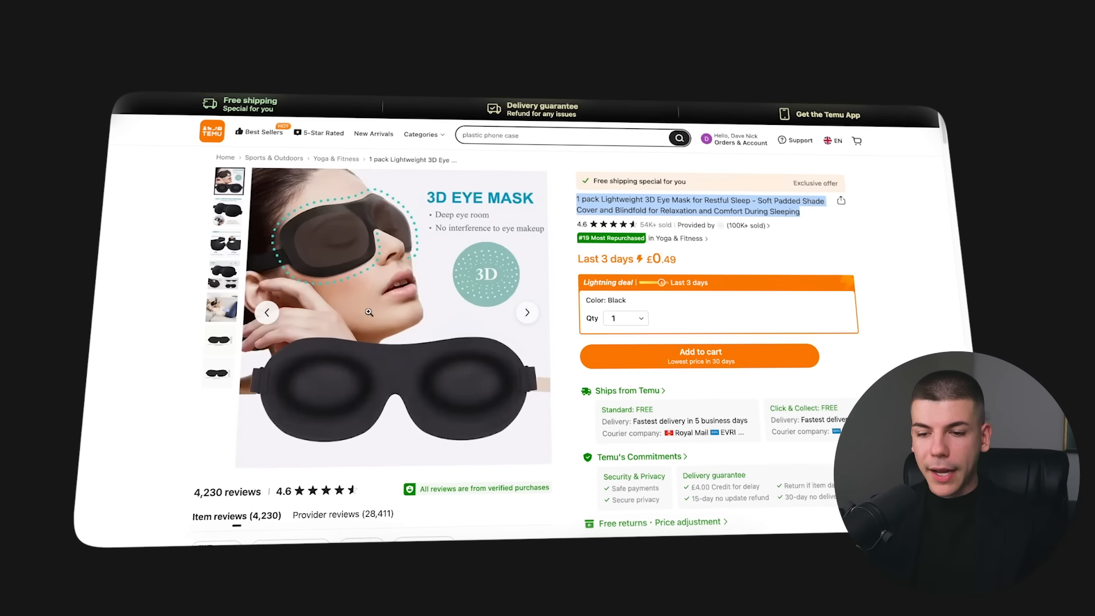
- Paste the eye mask photo below its title and insert a divider line above the next link
right_click(342, 299)
left_click(368, 329)
key("ctrl+Tab")
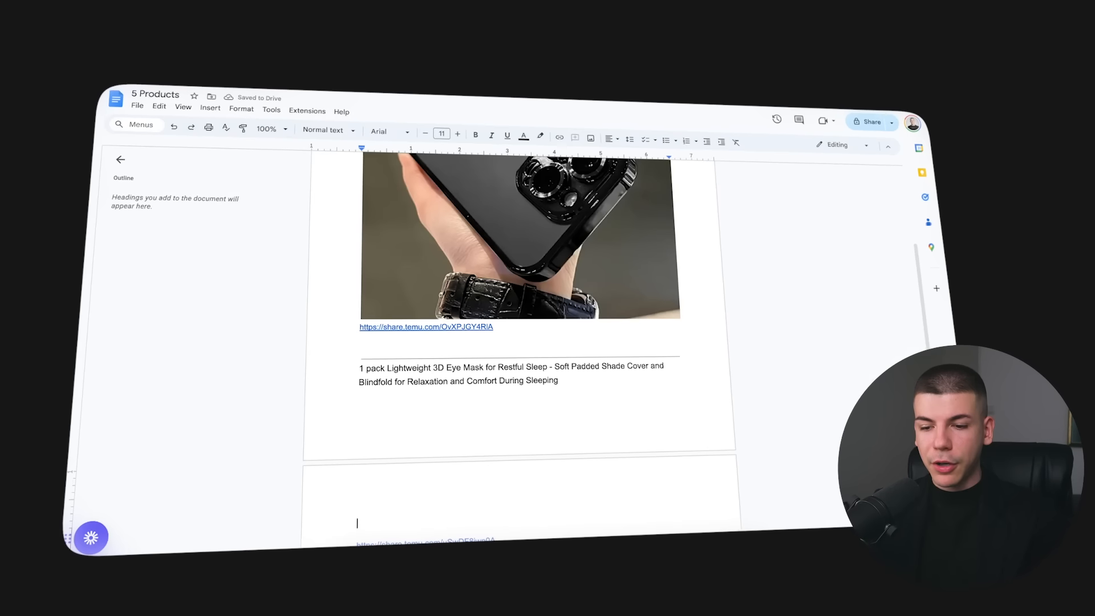
key("ctrl+v")
scroll(531, 377, "down", 5)
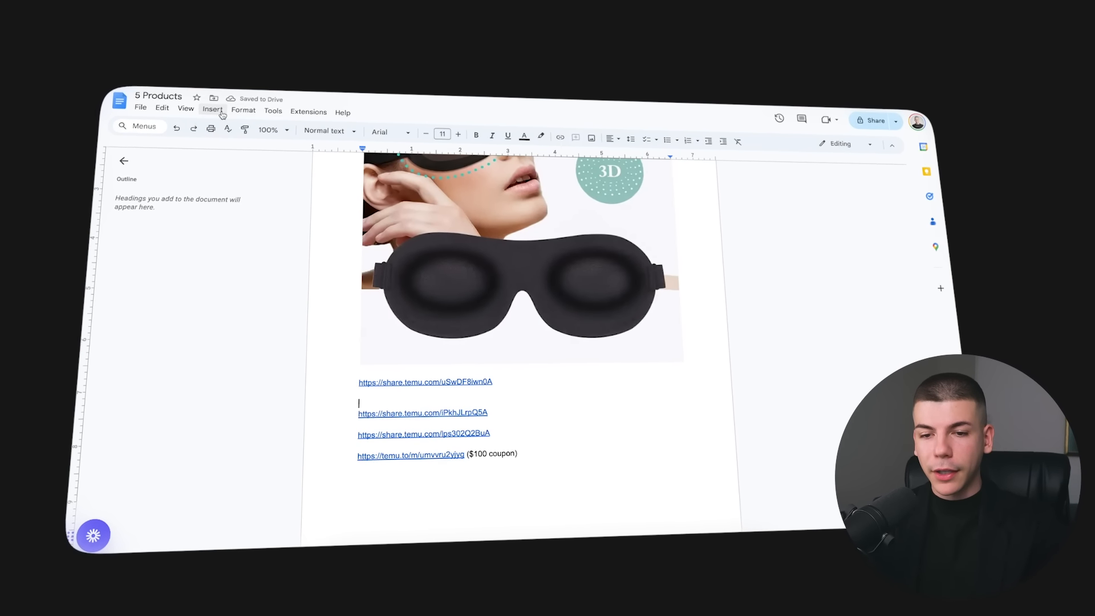
left_click(213, 110)
left_click(243, 190)
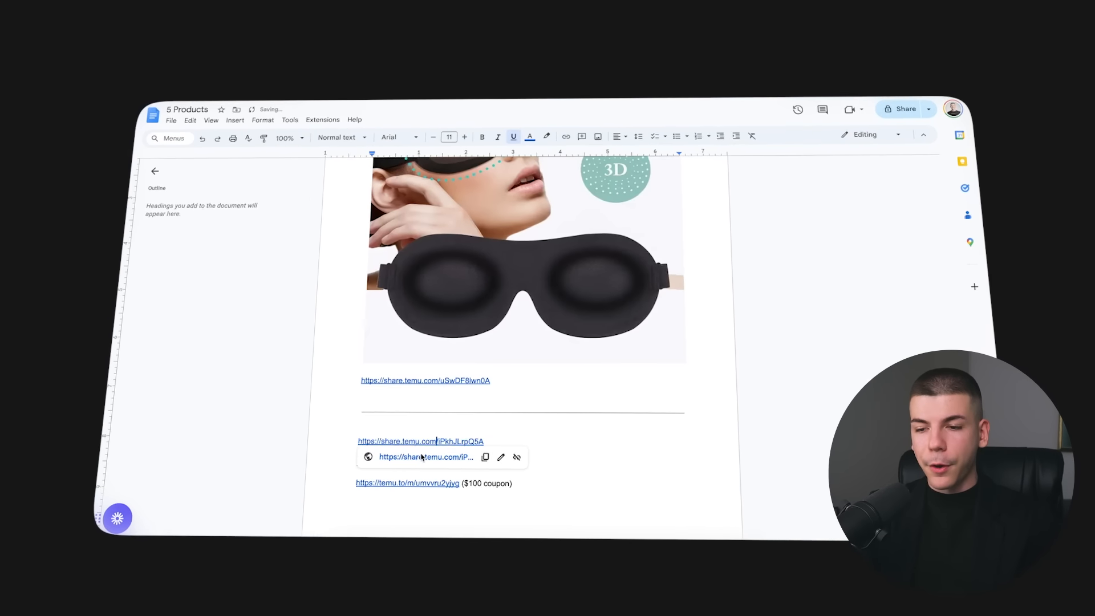
- Add the toothbrush's title and photo from Temu above its link, then the glasses title
left_click(422, 457)
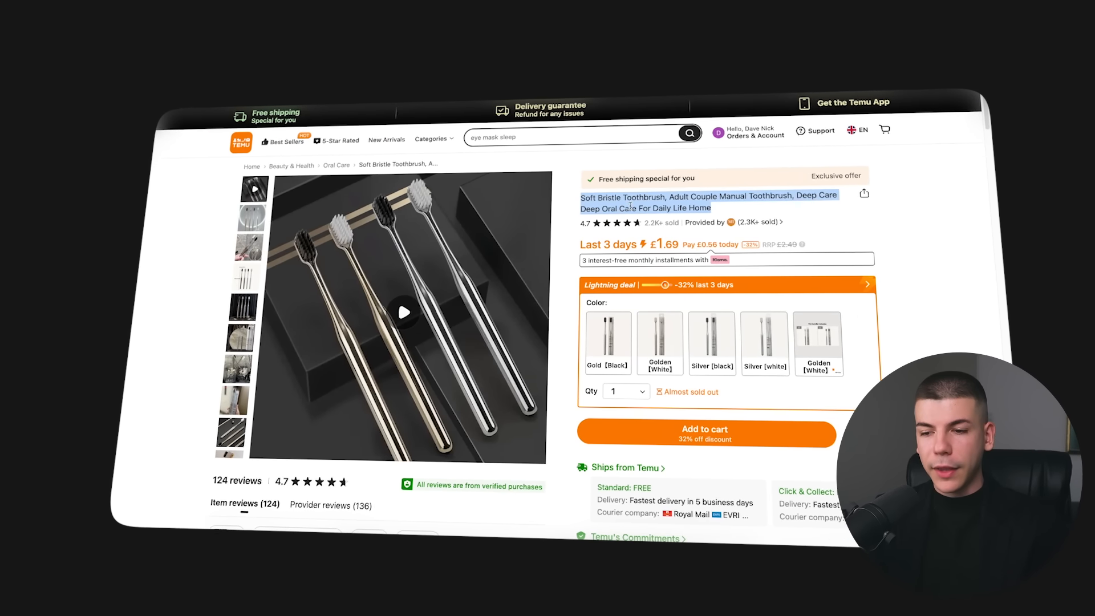
key("ctrl+Tab")
key("ctrl+v")
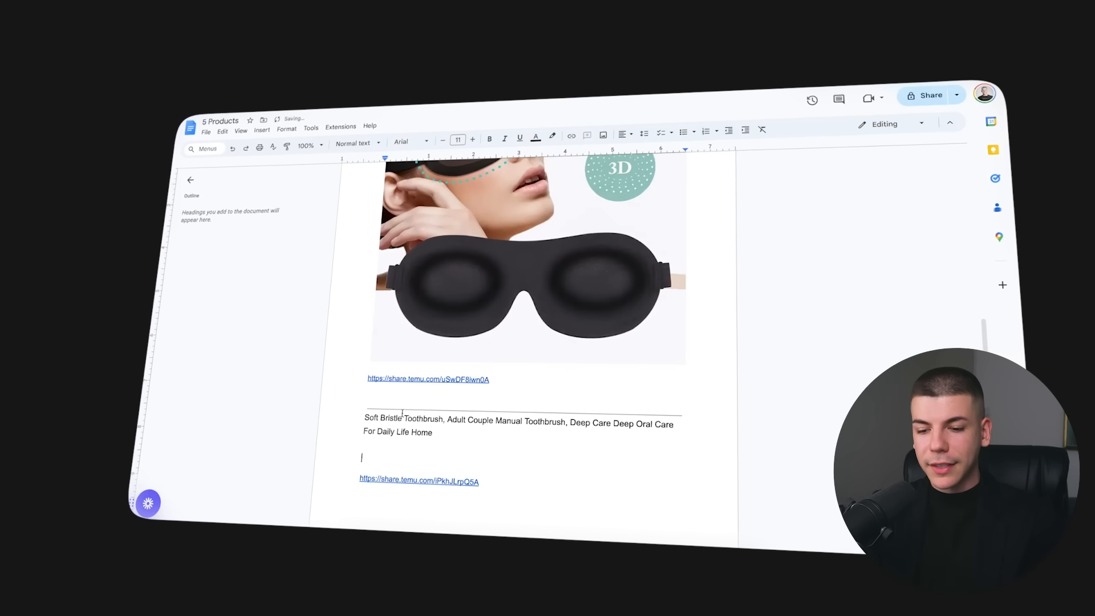
key("ctrl+Tab")
right_click(389, 230)
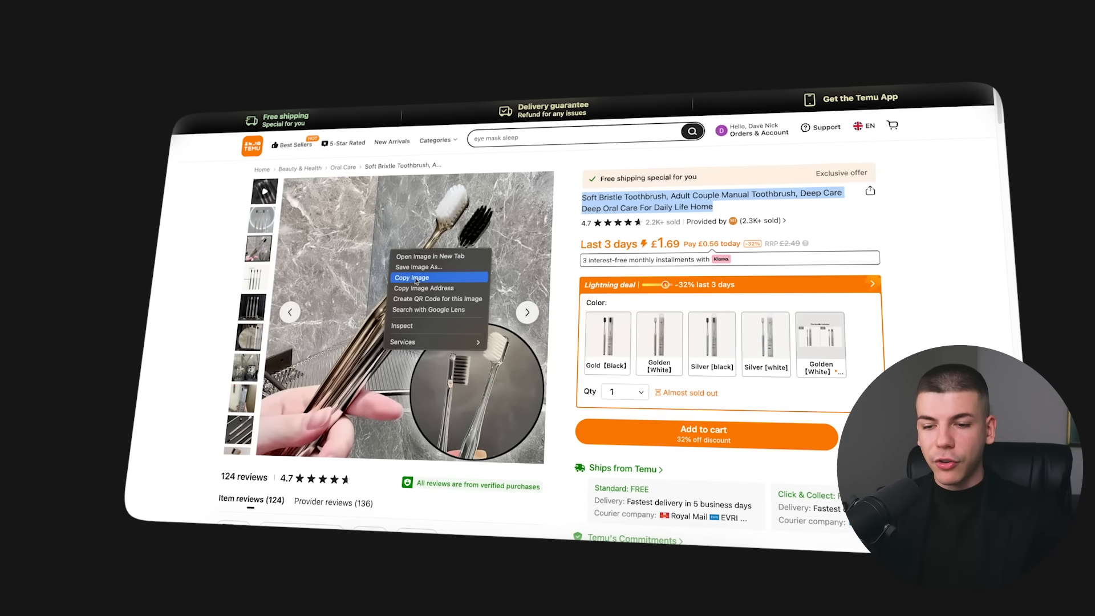
left_click(420, 276)
key("ctrl+Tab")
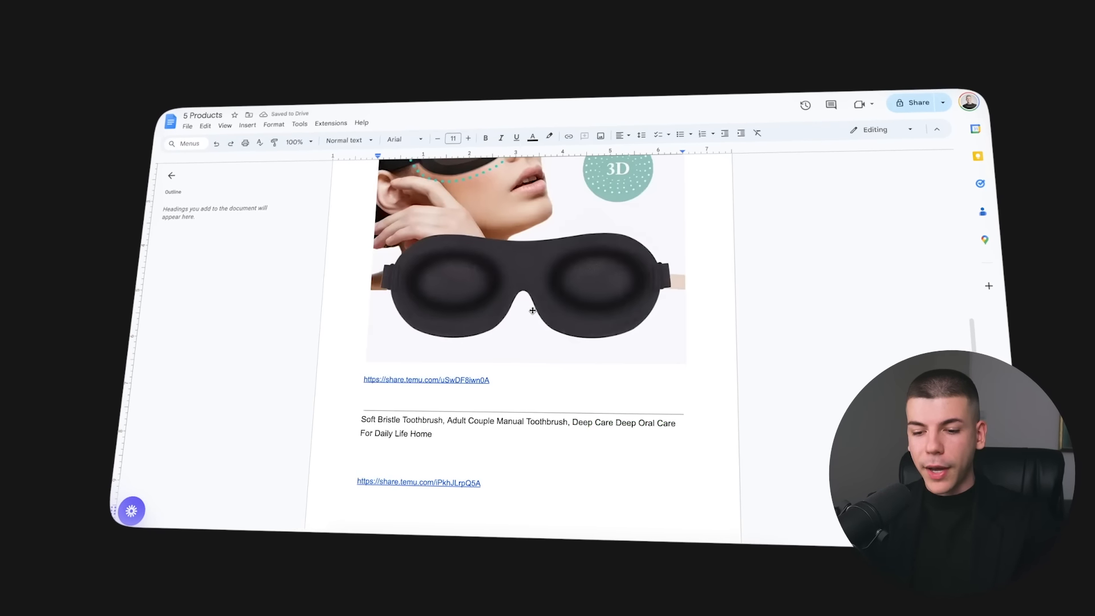
scroll(532, 311, "down", 5)
key("Return")
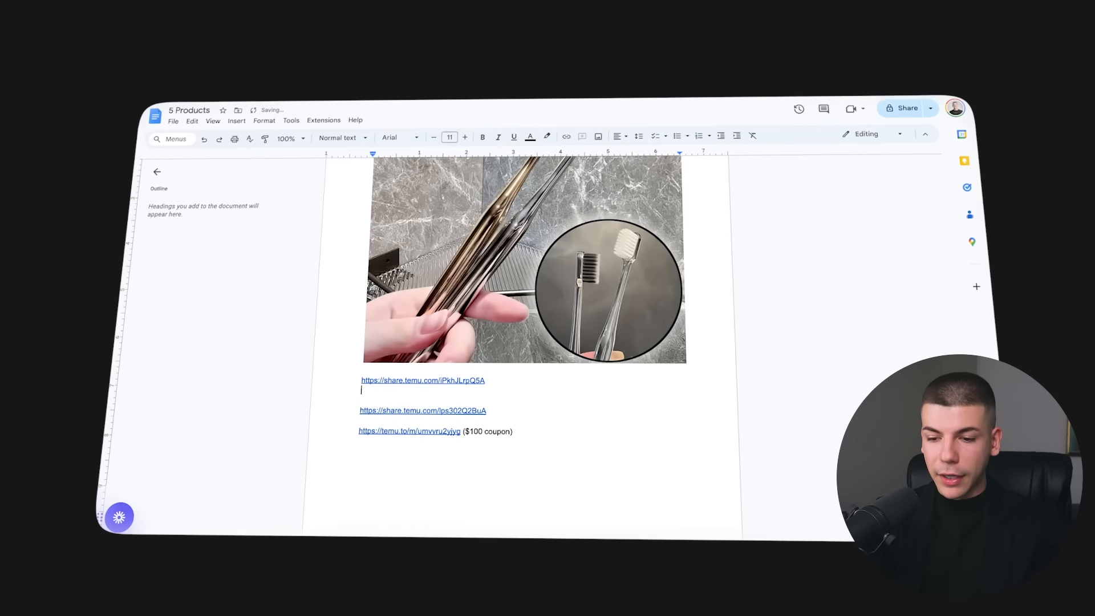
scroll(414, 433, "up", 5)
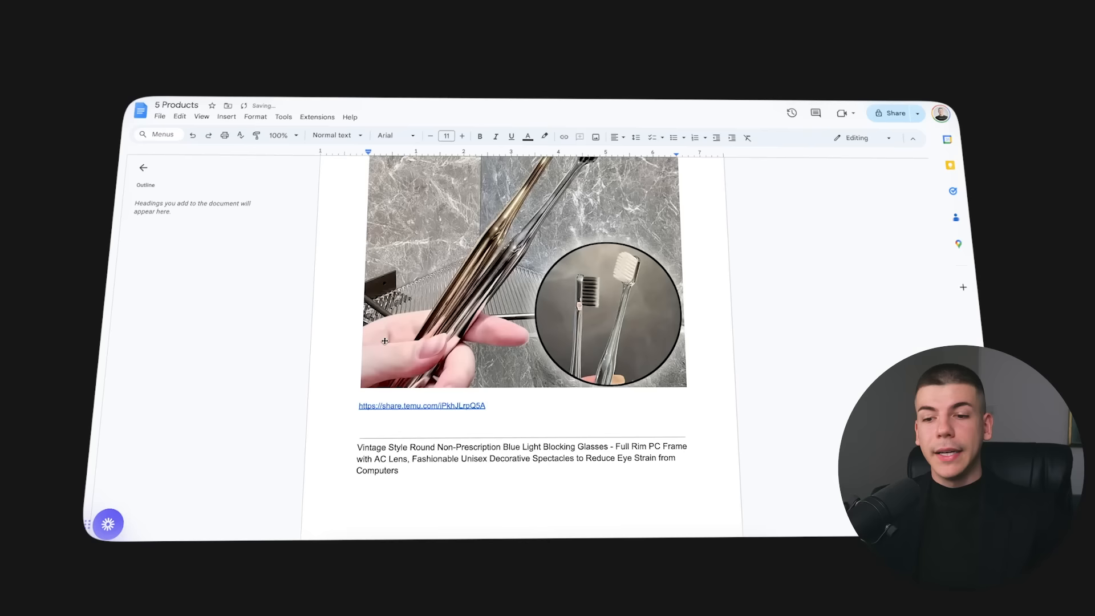
scroll(393, 385, "up", 5)
scroll(385, 360, "up", 5)
scroll(372, 329, "up", 4)
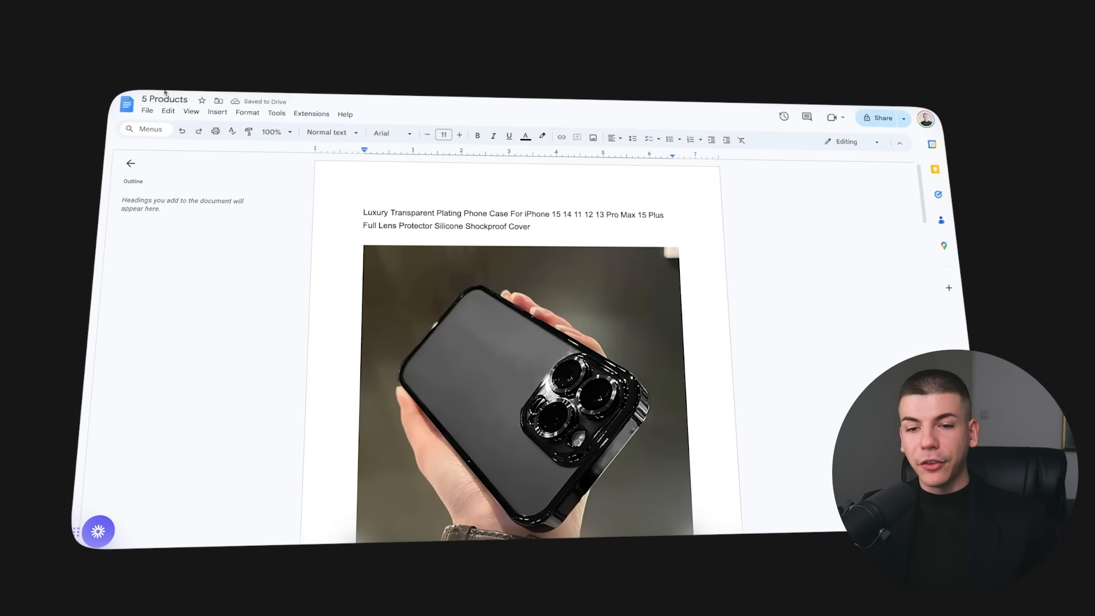
- List the document's download format options under File > Download
left_click(149, 114)
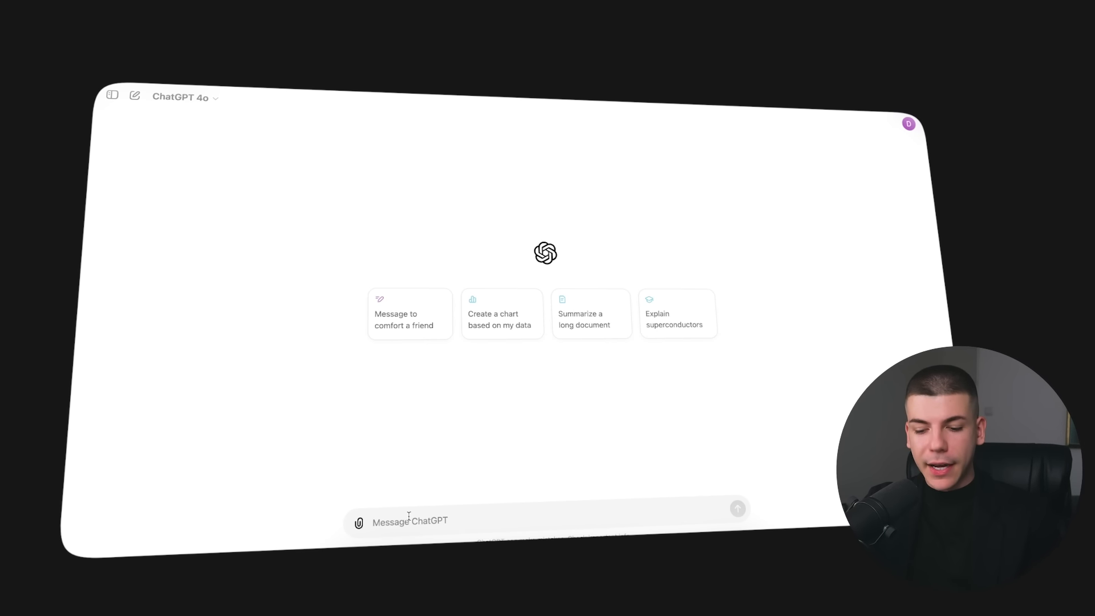
- Send a blog-post prompt with the gadgets keyword and title, attaching 5 Products.pdf from the computer
key("ctrl+v")
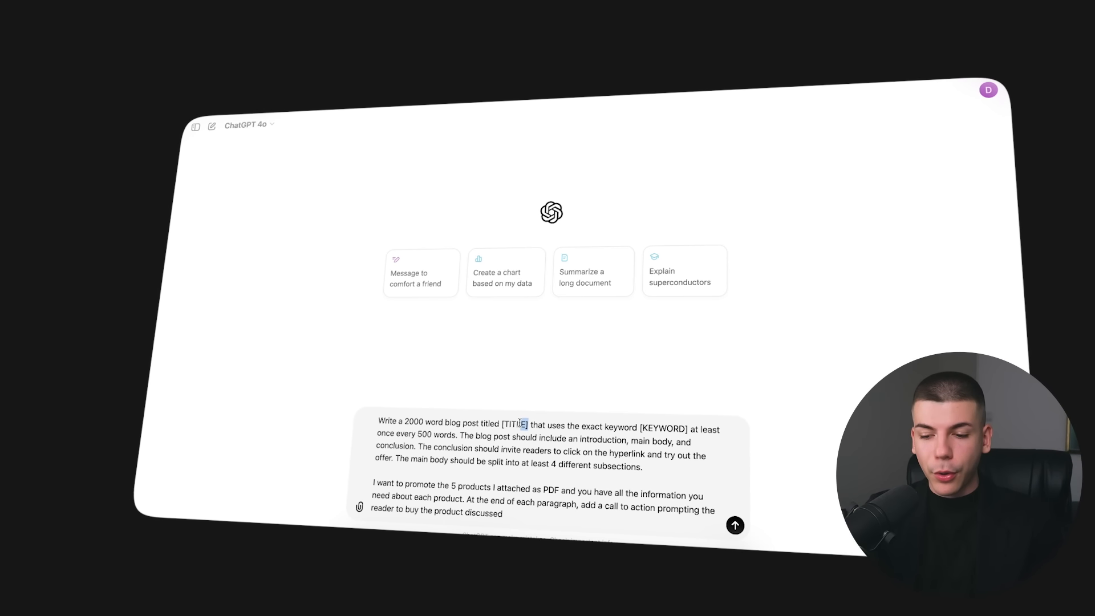
type("()")
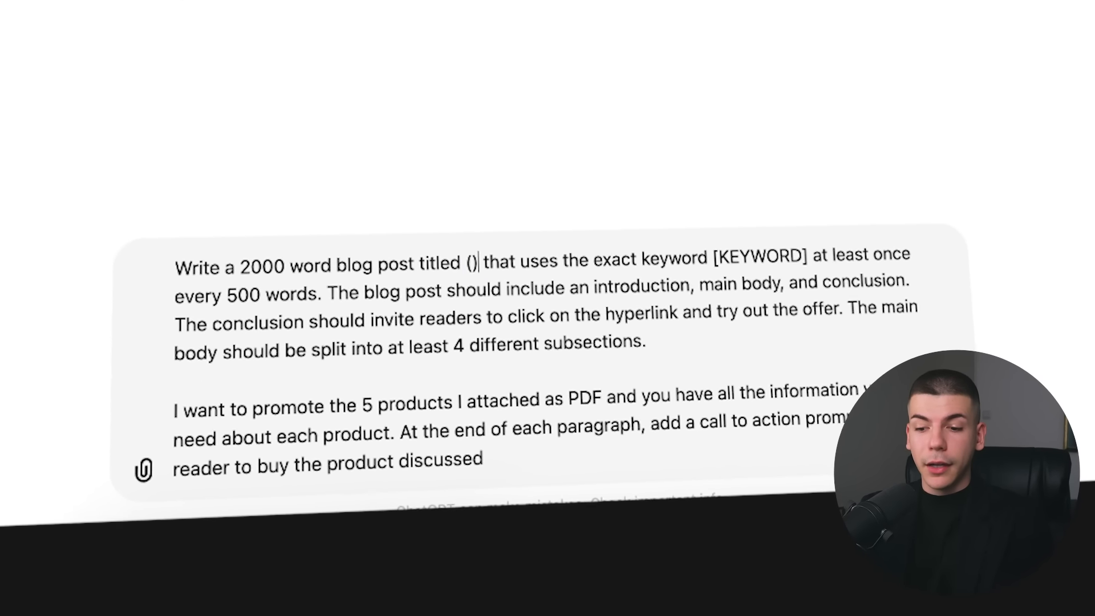
key("Left")
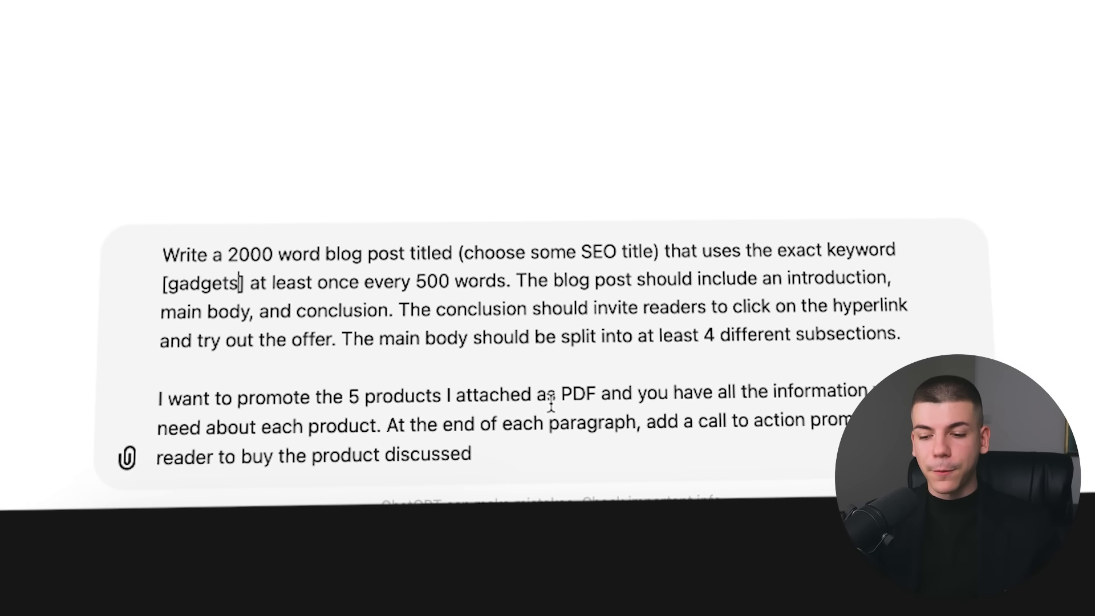
left_click(125, 455)
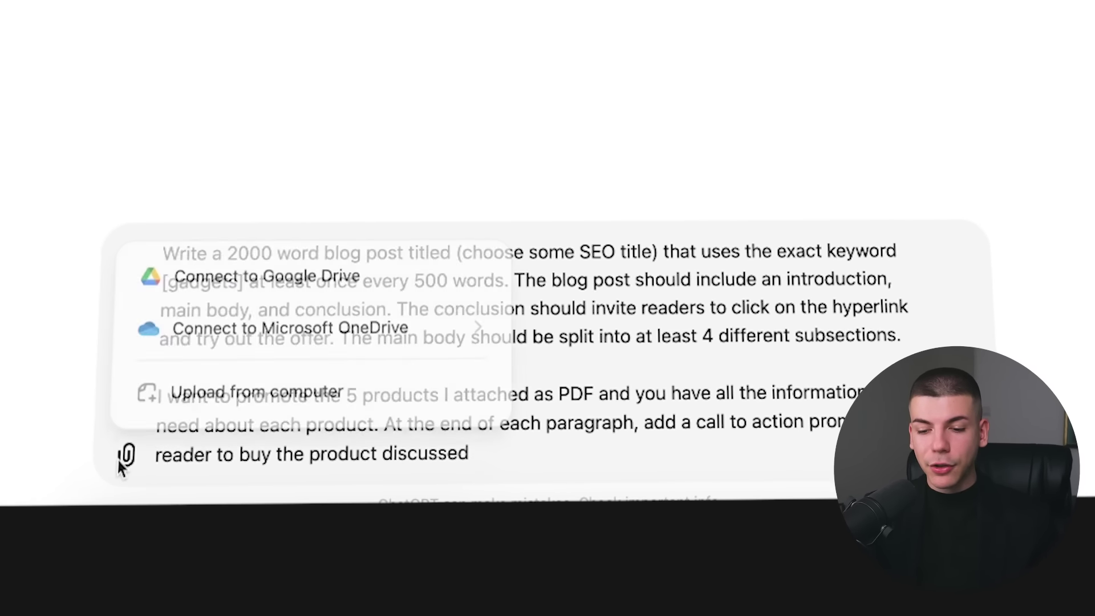
left_click(186, 415)
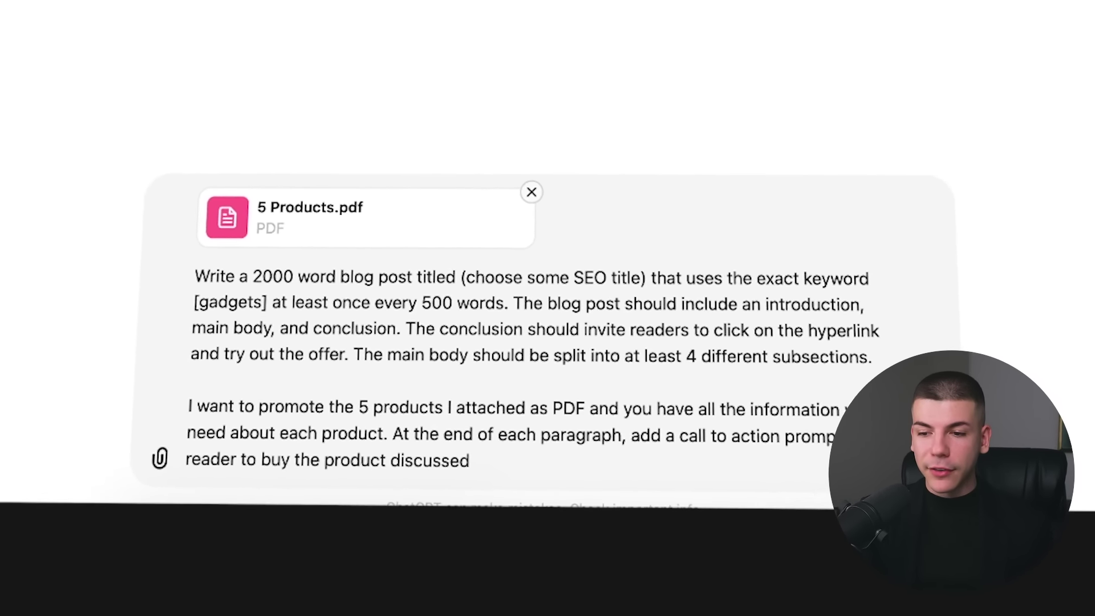
key("Return")
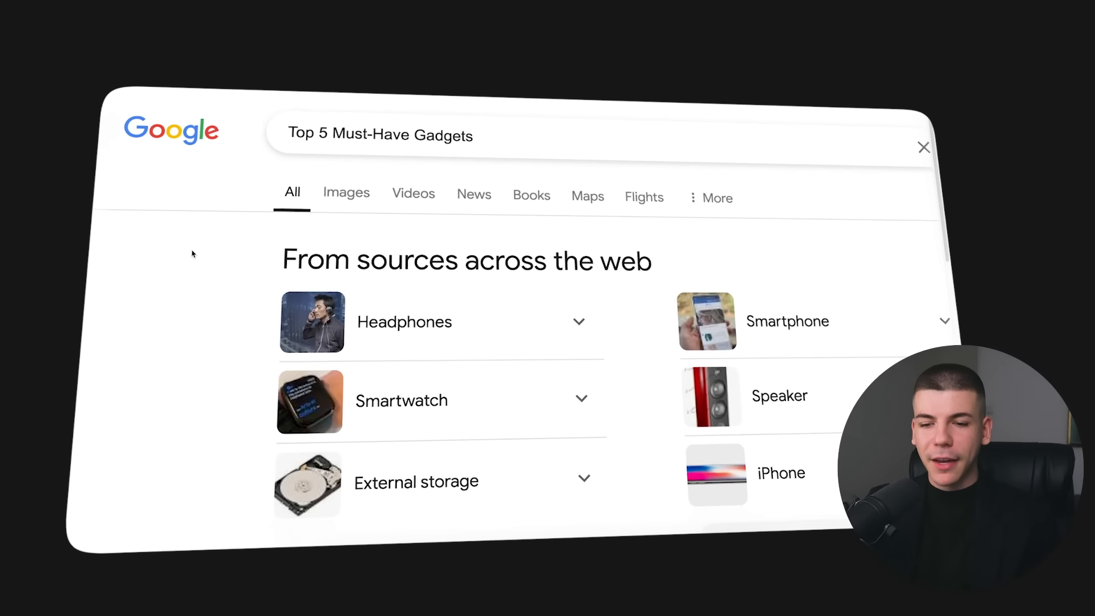
scroll(193, 254, "down", 3)
scroll(201, 274, "down", 2)
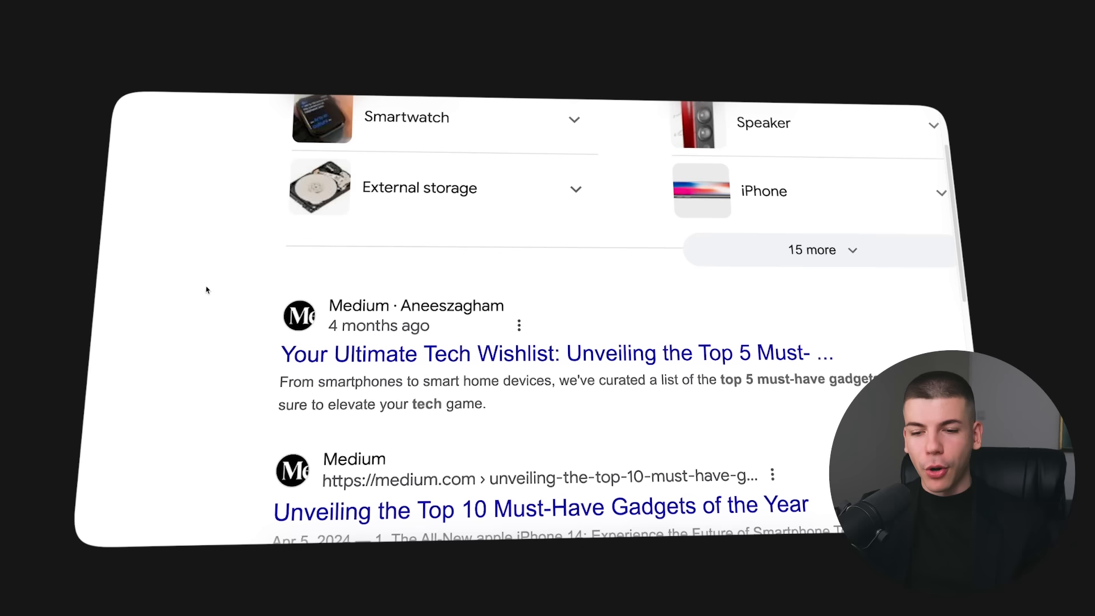
scroll(291, 343, "down", 2)
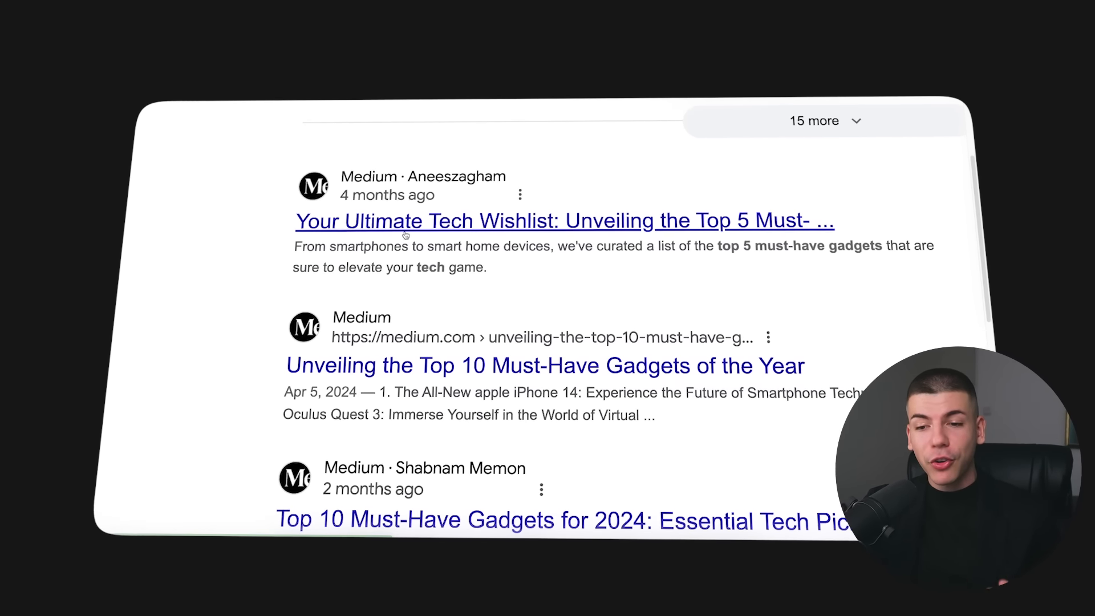
- Open the Medium tech wishlist article from the results and start a new Medium story
left_click(405, 231)
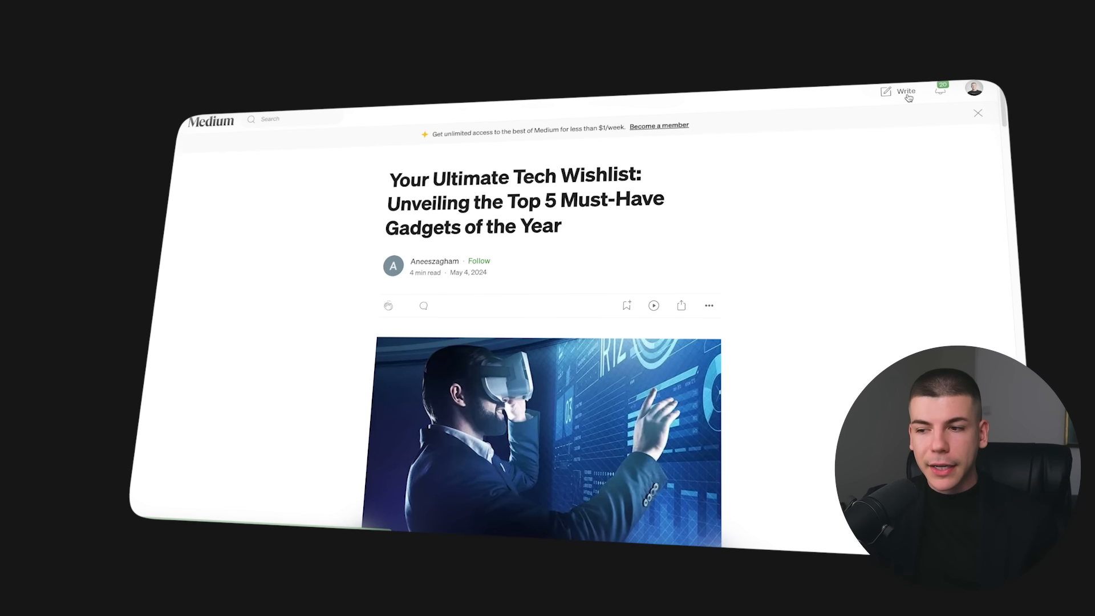
left_click(905, 91)
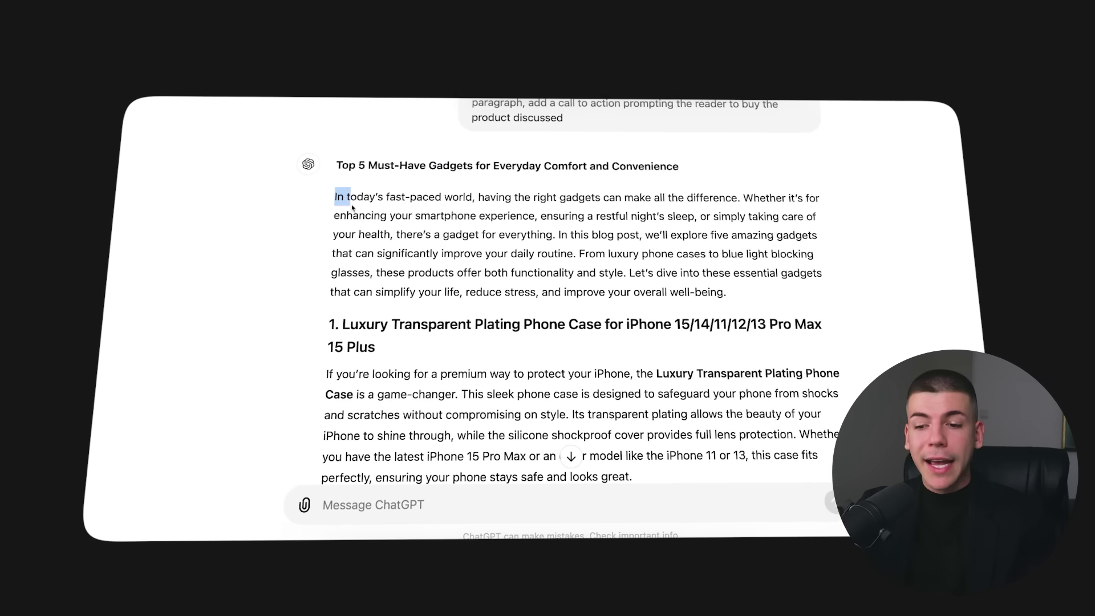
- Copy the ChatGPT-written five-gadget blog post and paste it into the Medium draft
mouse_move(334, 181)
left_mouse_down()
mouse_move(512, 254)
mouse_move(501, 255)
mouse_move(557, 338)
left_mouse_up()
key("ctrl+c")
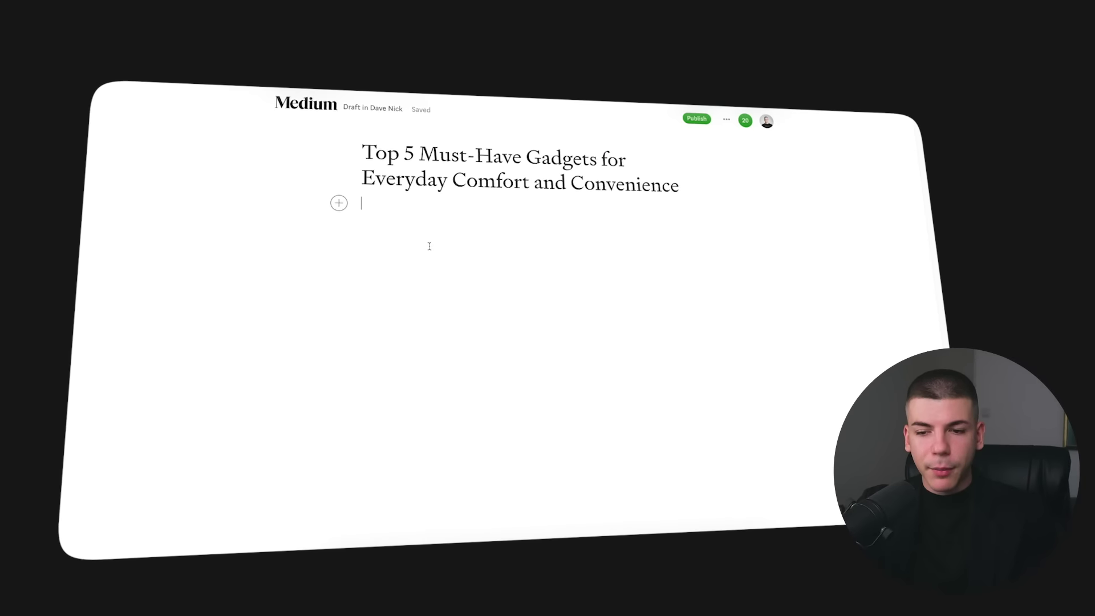
key("ctrl+v")
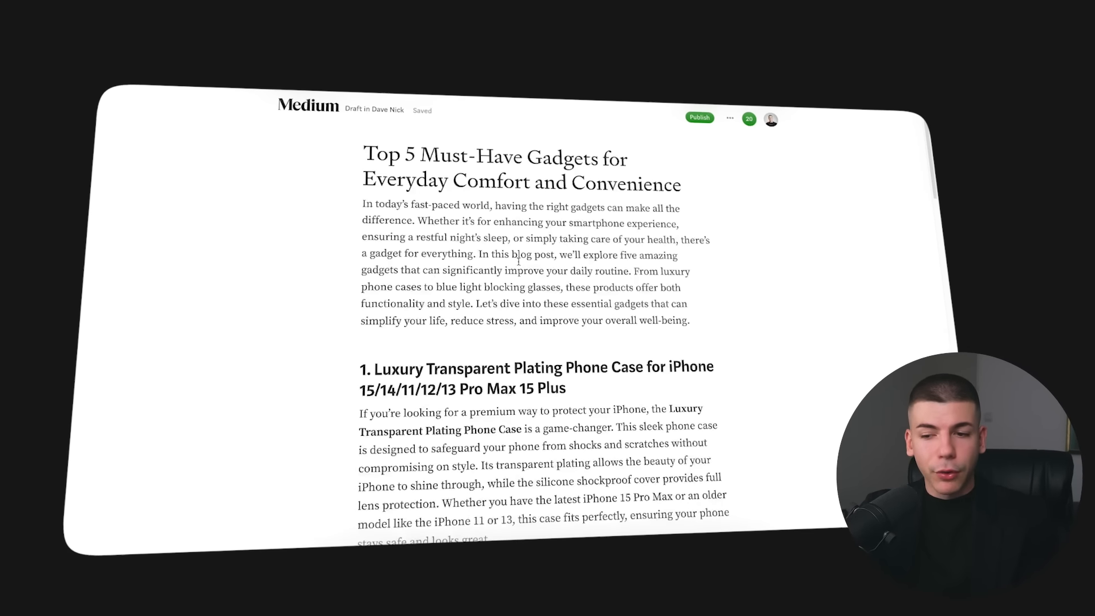
scroll(540, 272, "down", 2)
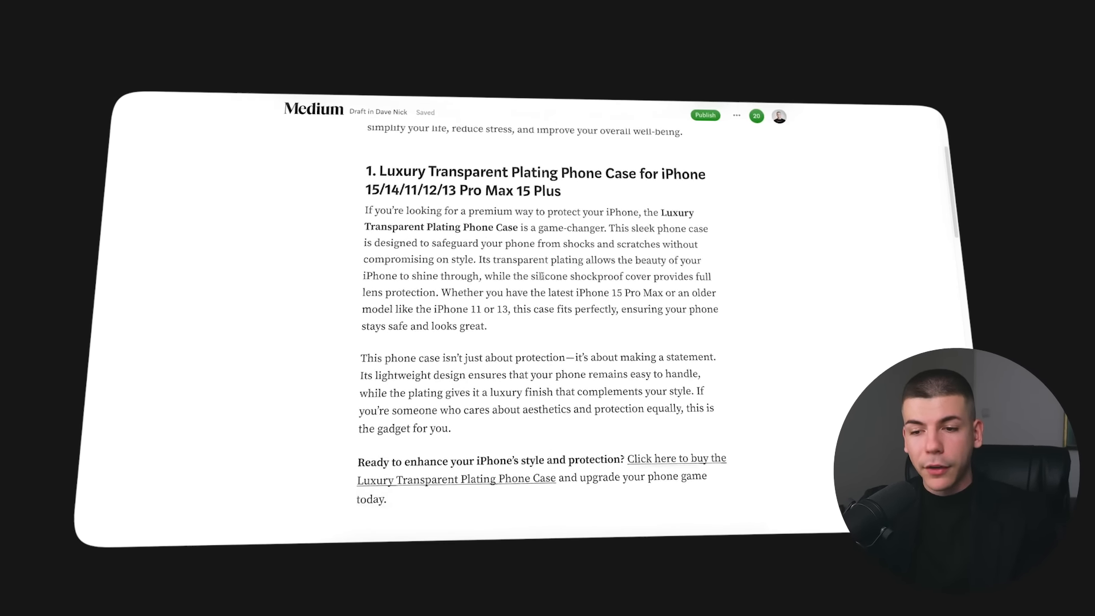
scroll(539, 272, "up", 2)
scroll(548, 342, "down", 1)
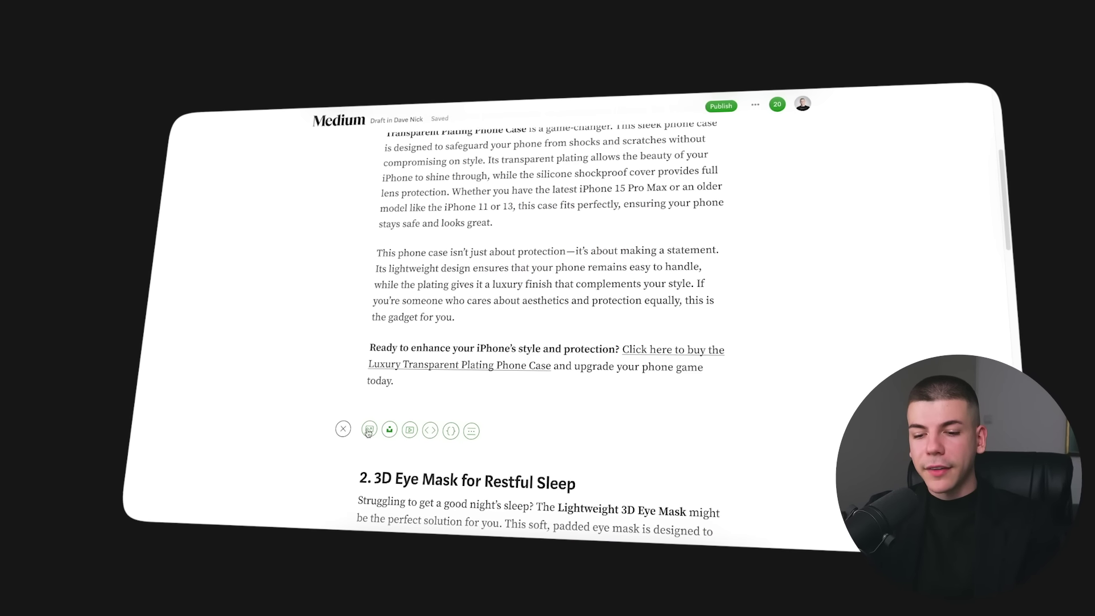
- Add a product image to the story and publish it now
left_click(369, 430)
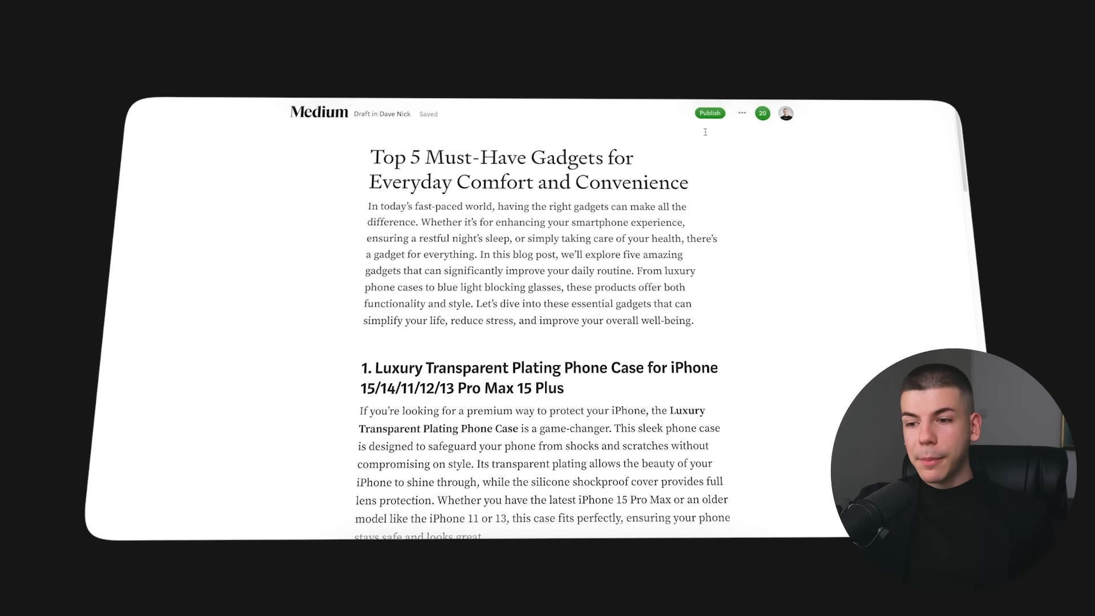
left_click(709, 113)
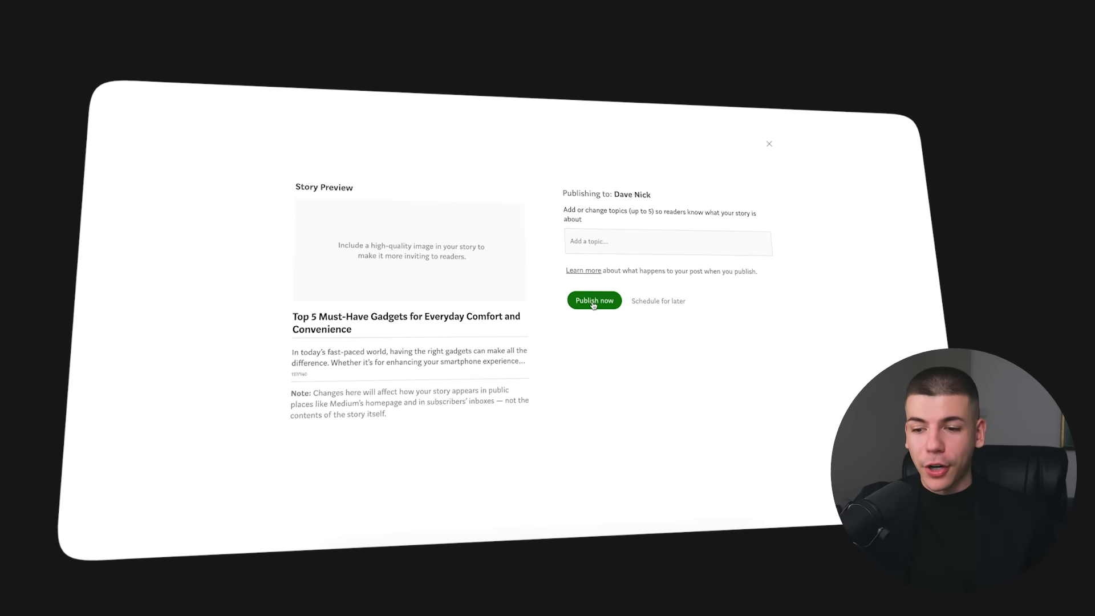
left_click(594, 301)
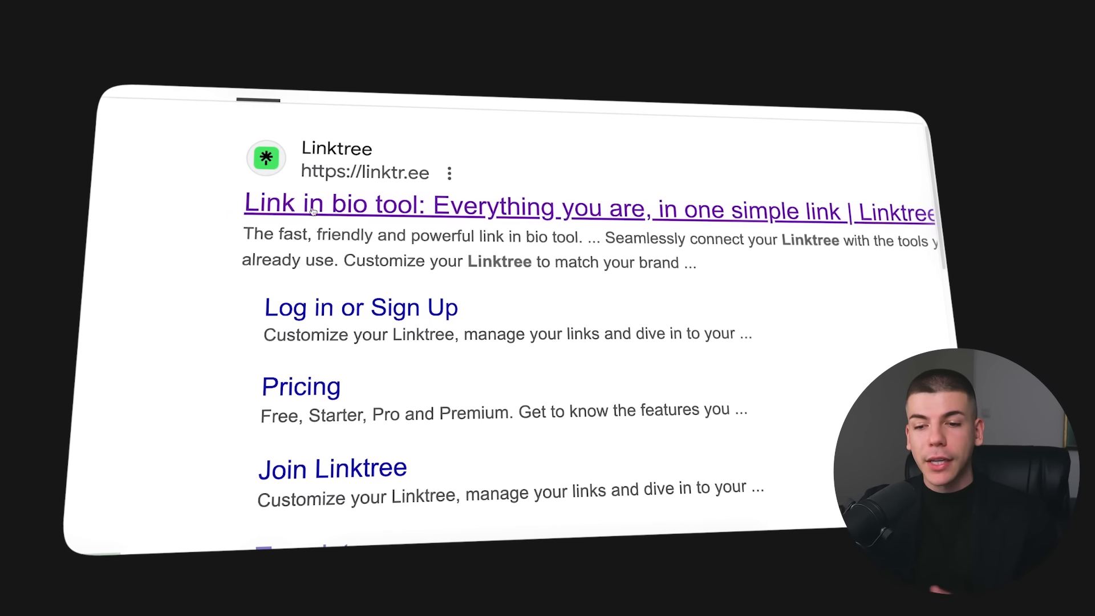
- Add the phone case Temu URL as a new link on the Linktree profile
left_click(314, 210)
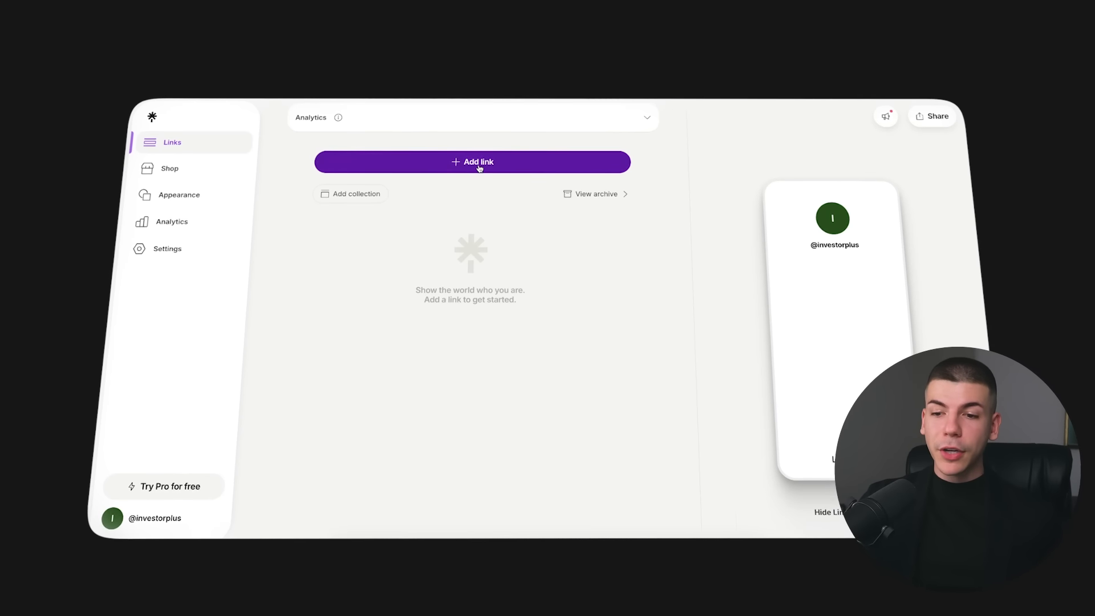
left_click(479, 163)
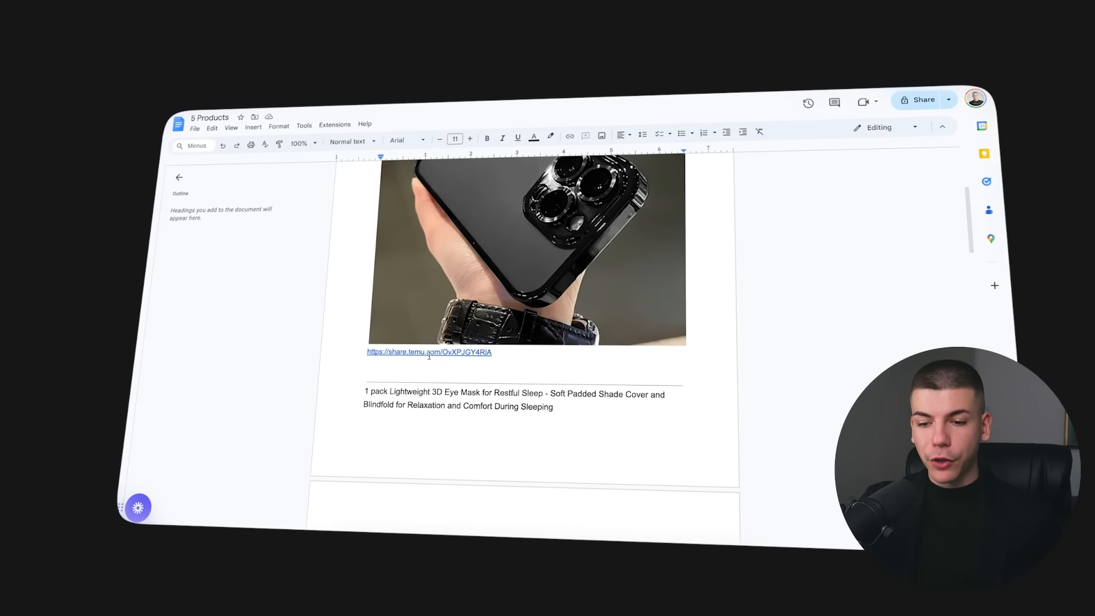
left_click(486, 366)
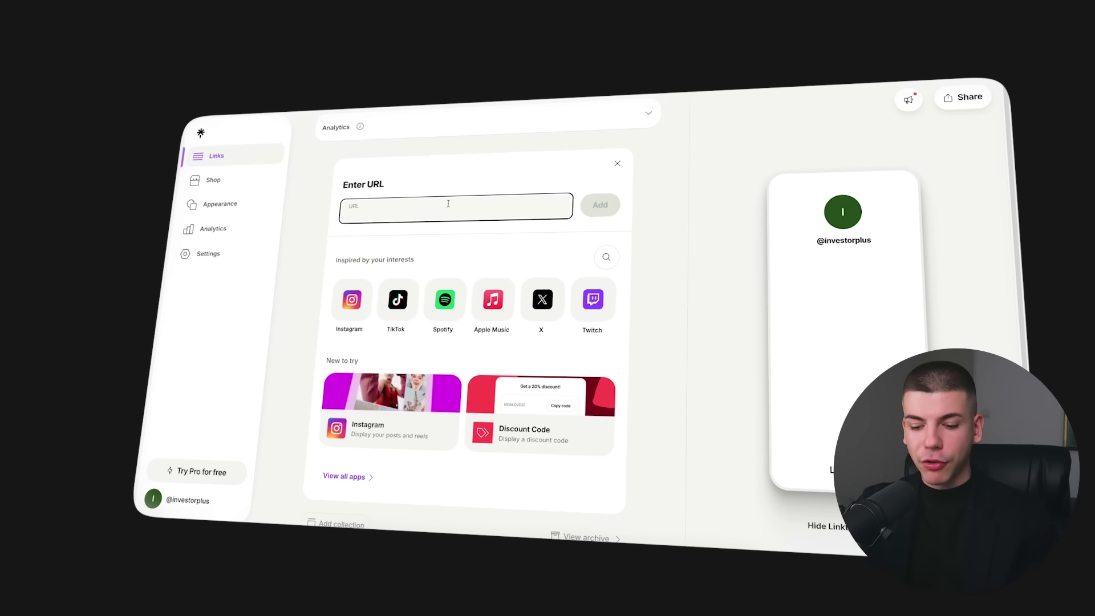
key("ctrl+v")
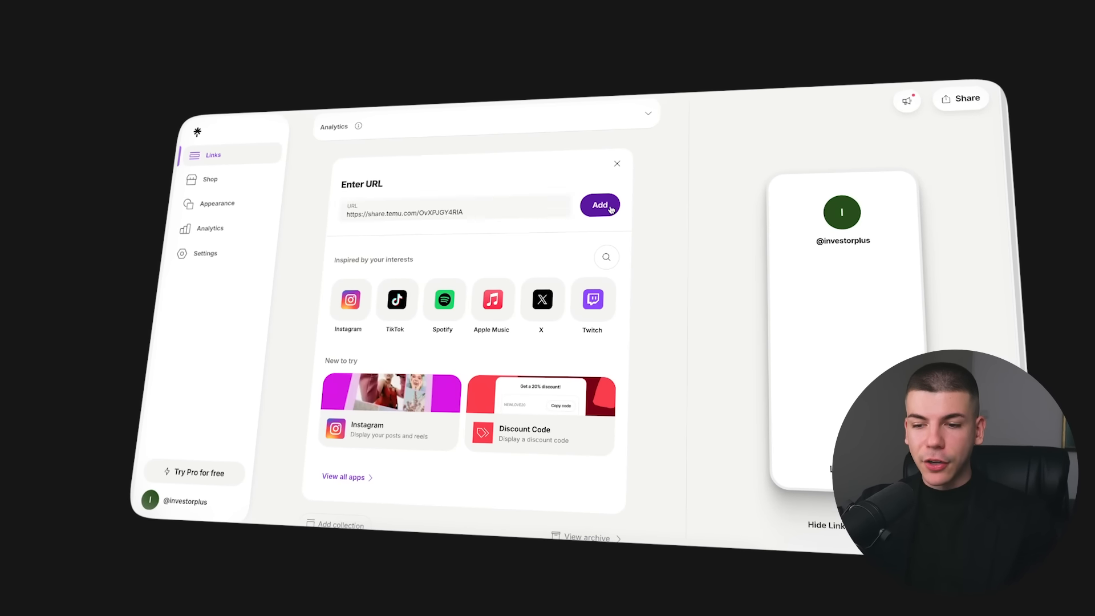
left_click(600, 205)
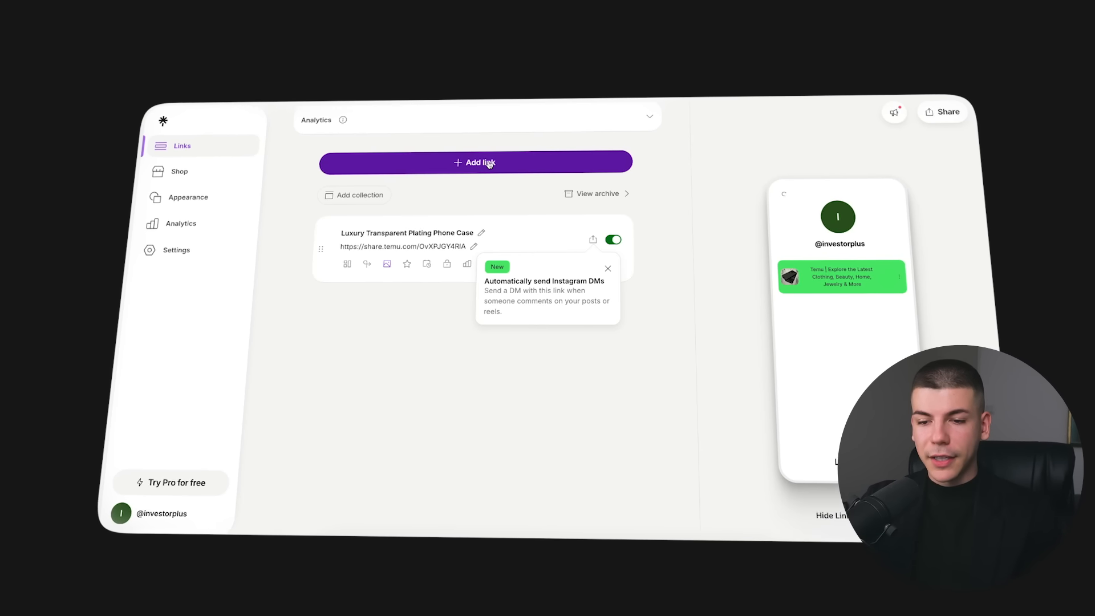
- Add the 3D eye mask link retitled with its product name, then test the phone case link from the Share panel
left_click(489, 165)
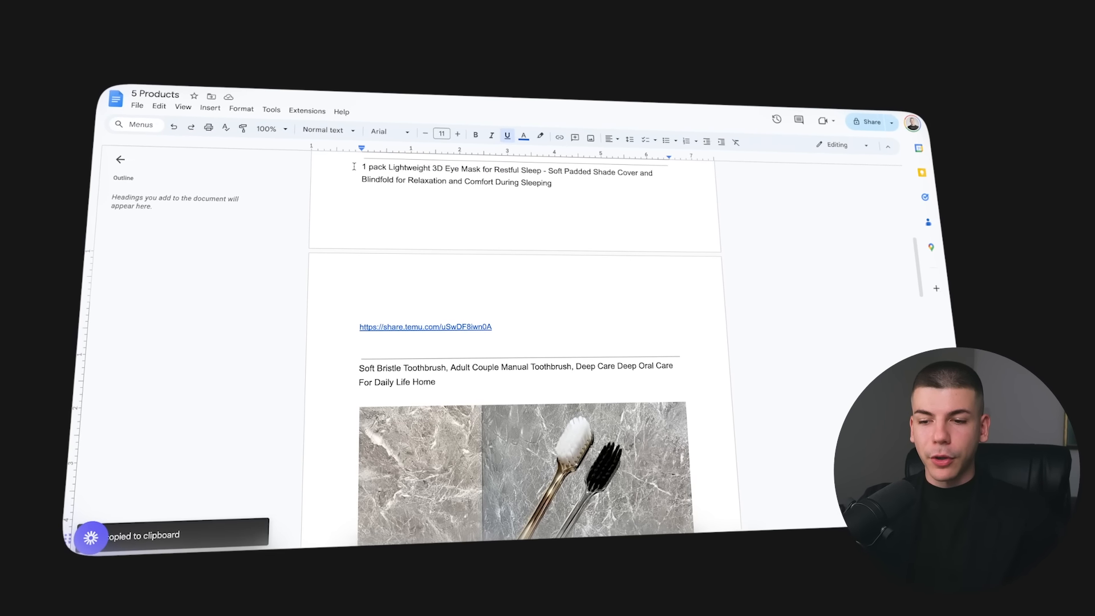
left_click_drag(361, 167, 539, 170)
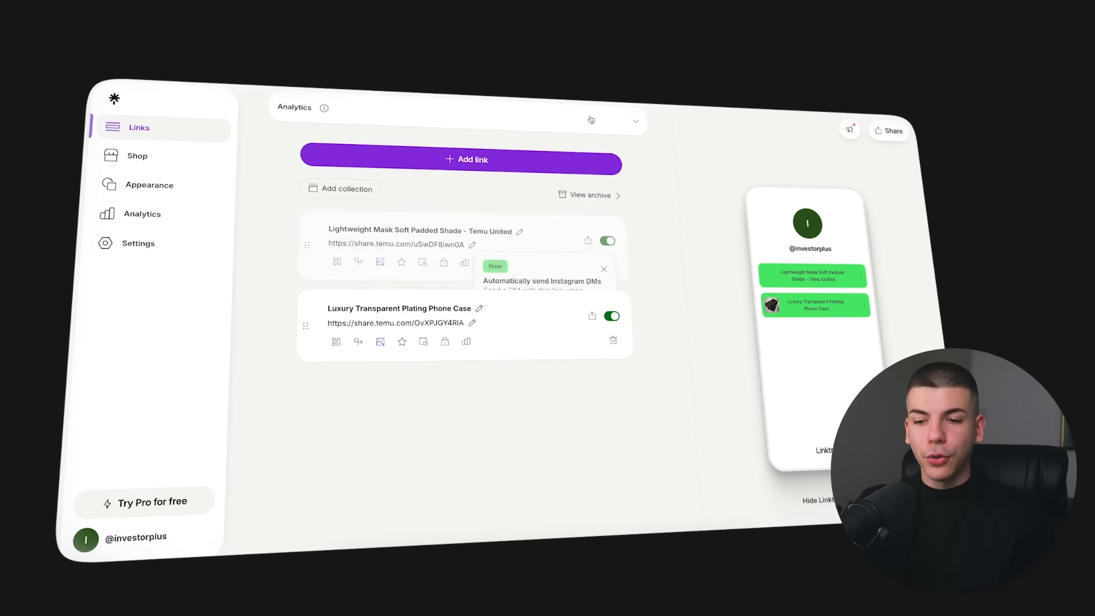
key("ctrl+v")
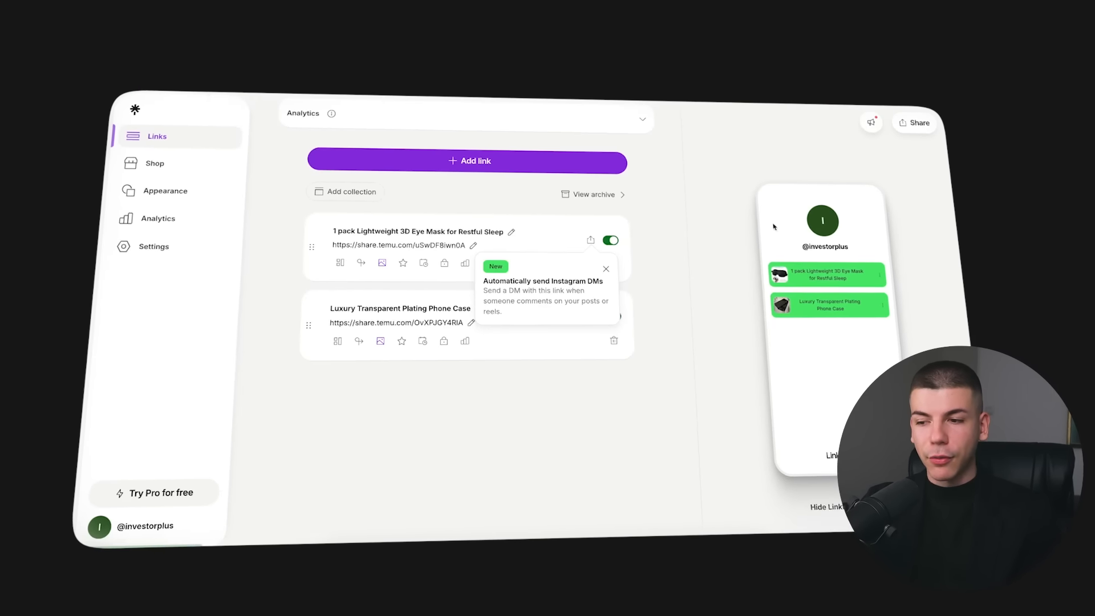
left_click(923, 122)
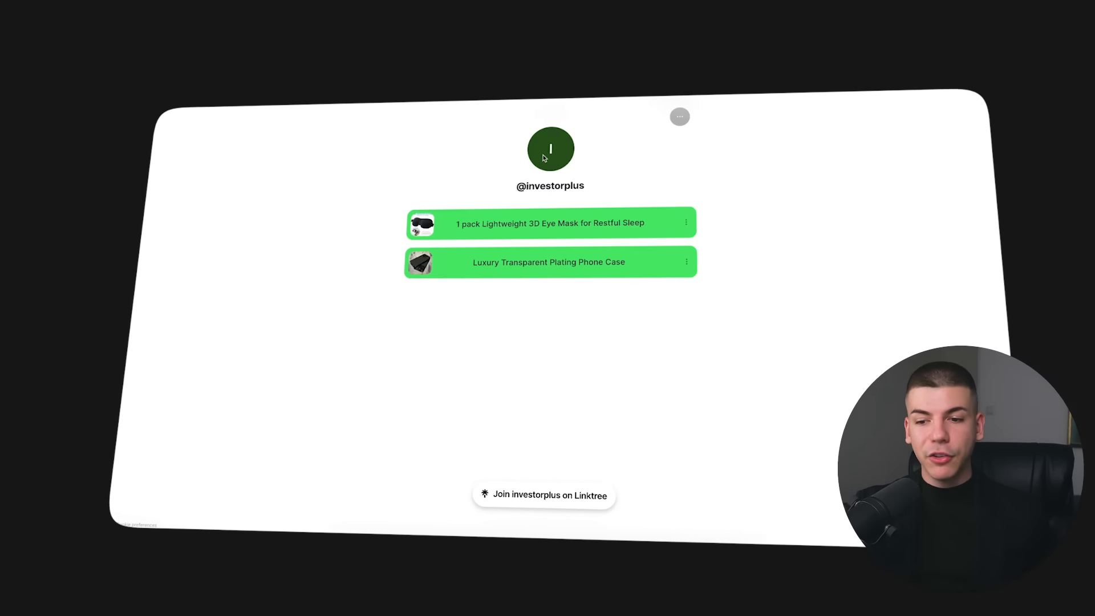
left_click(536, 272)
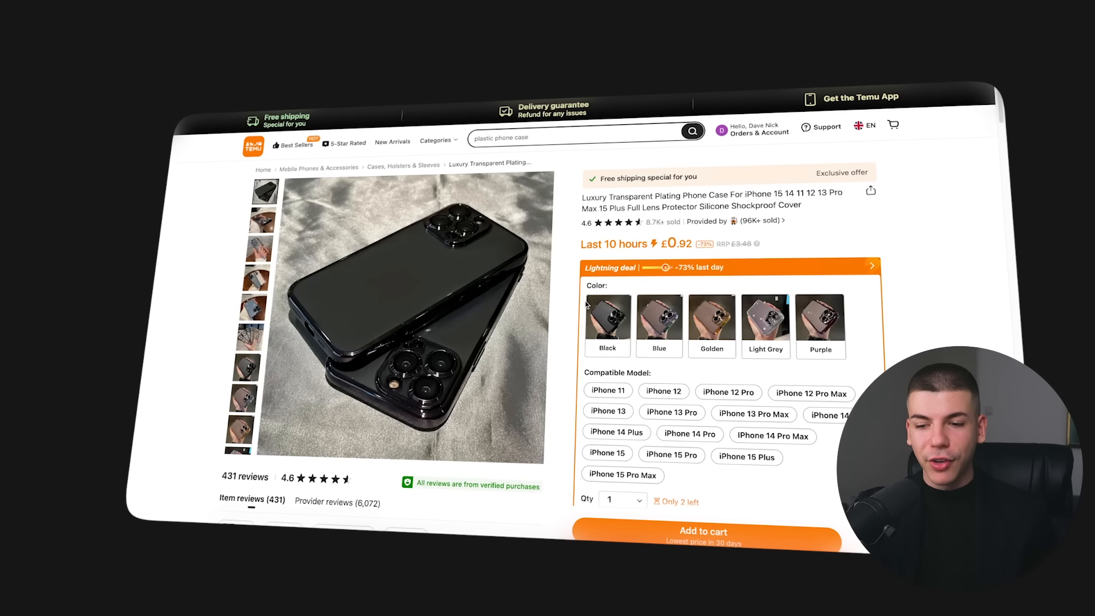
scroll(523, 321, "down", 5)
scroll(523, 317, "up", 3)
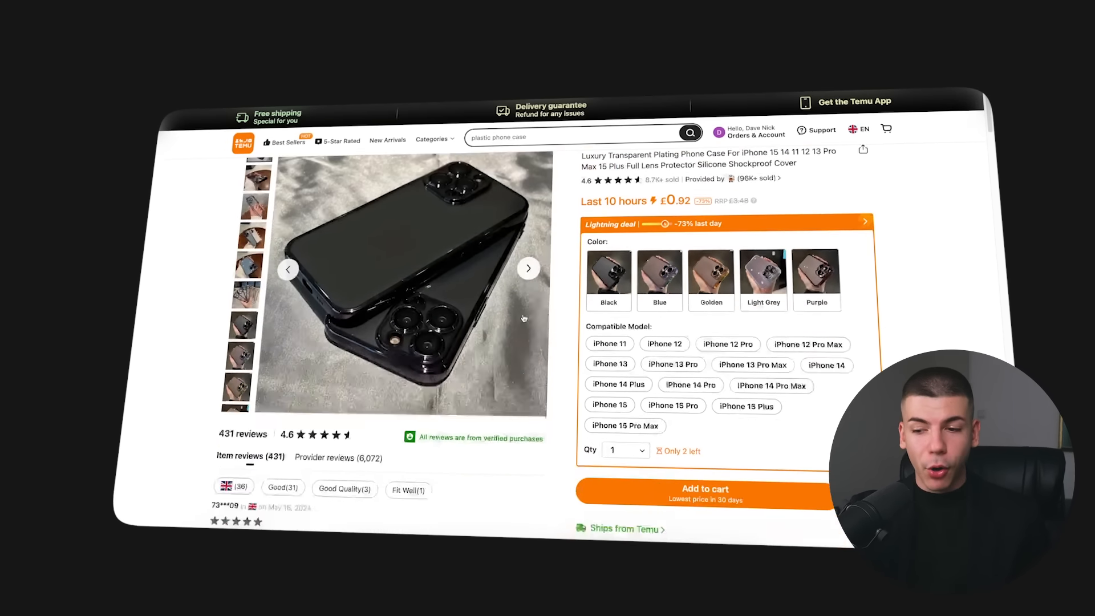
scroll(522, 316, "down", 5)
scroll(523, 315, "down", 4)
scroll(523, 314, "down", 4)
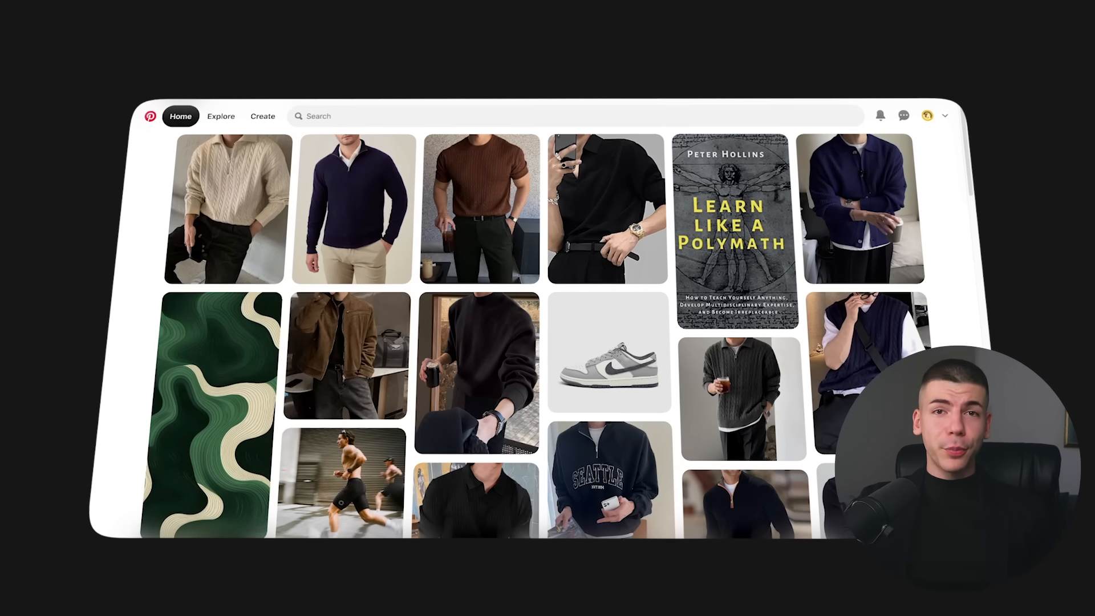
scroll(400, 190, "down", 4)
scroll(401, 189, "down", 4)
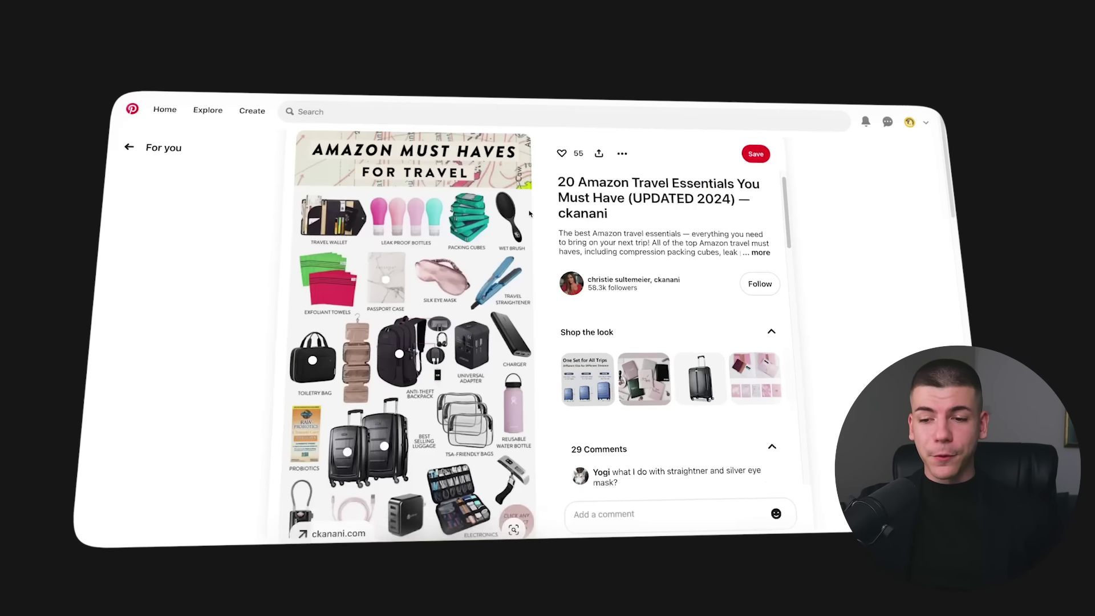
scroll(530, 213, "down", 3)
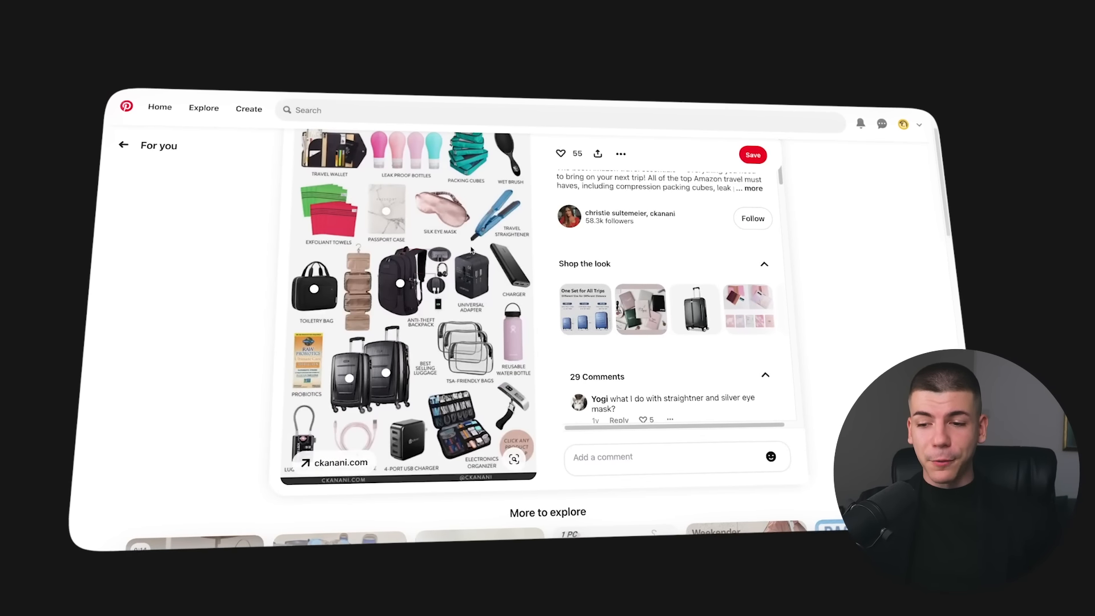
scroll(513, 231, "up", 3)
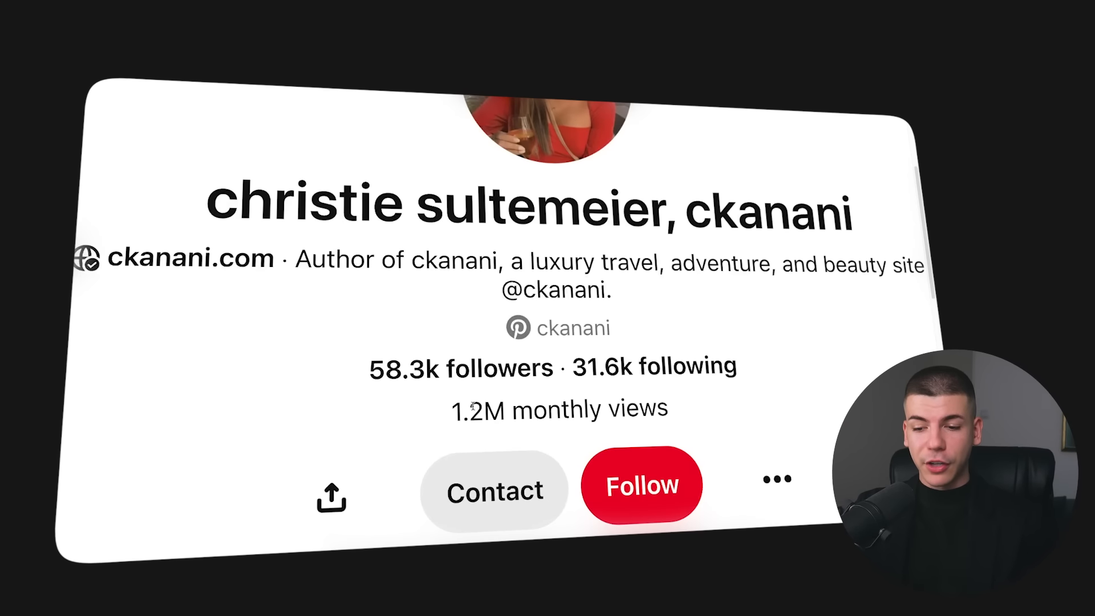
- Highlight the travel creator's 1.2M monthly views on their Pinterest profile
left_click_drag(512, 417, 591, 417)
left_click(599, 416)
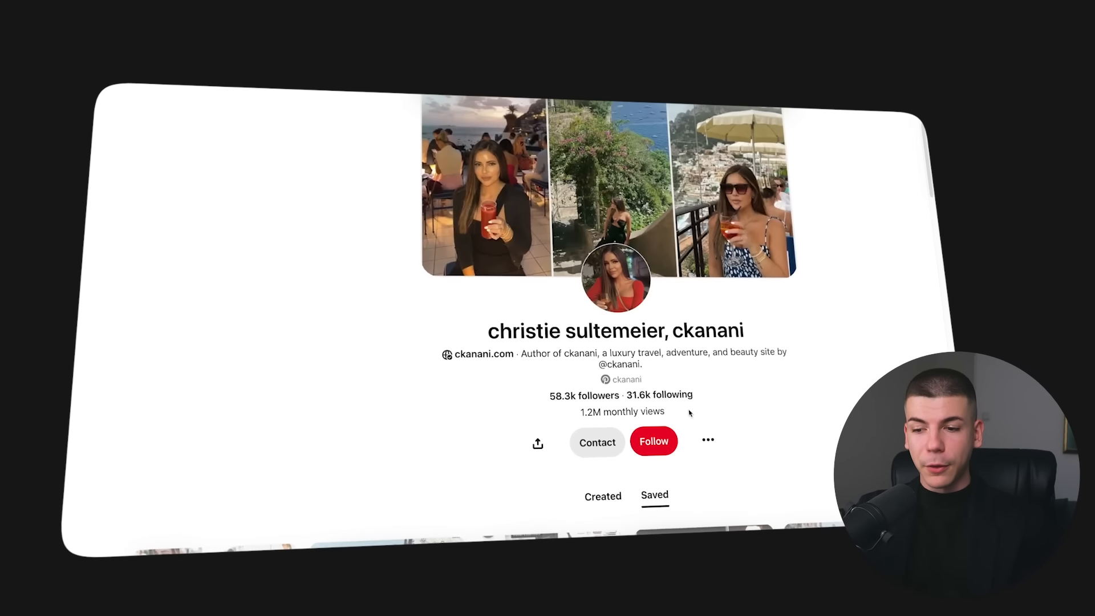
scroll(687, 418, "down", 5)
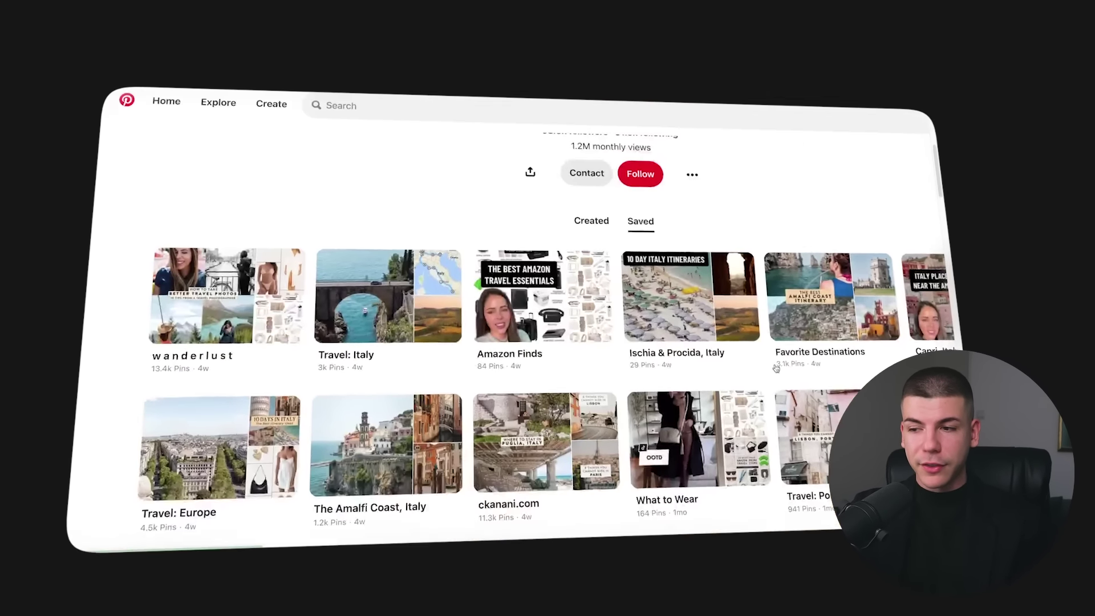
scroll(776, 368, "up", 5)
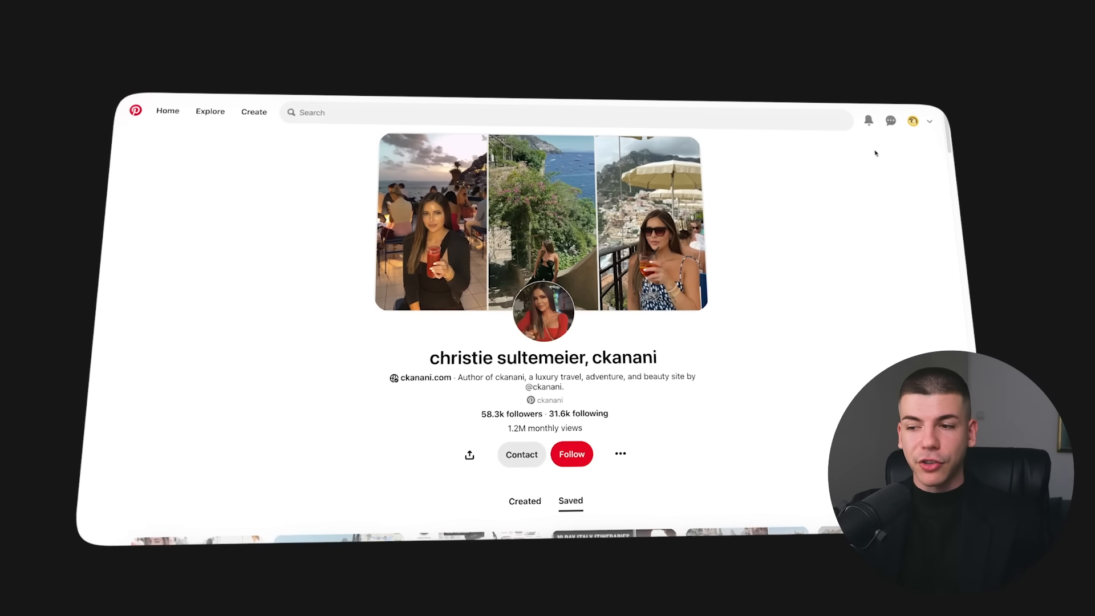
- Create the Magic Phone Case video pin with title, description and Temu link, and publish it
left_click(260, 114)
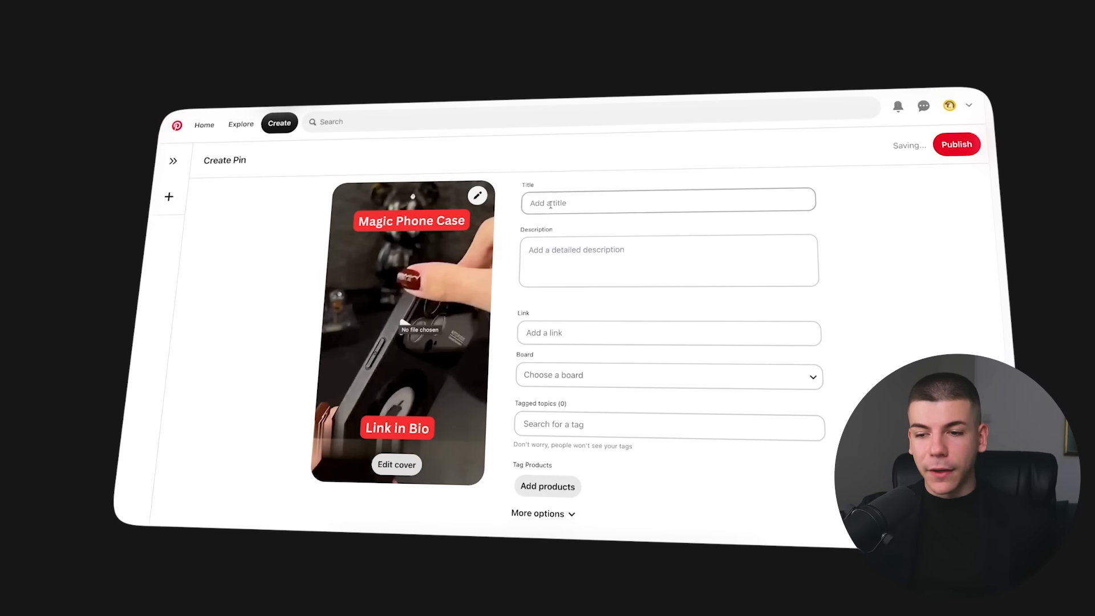
left_click(599, 201)
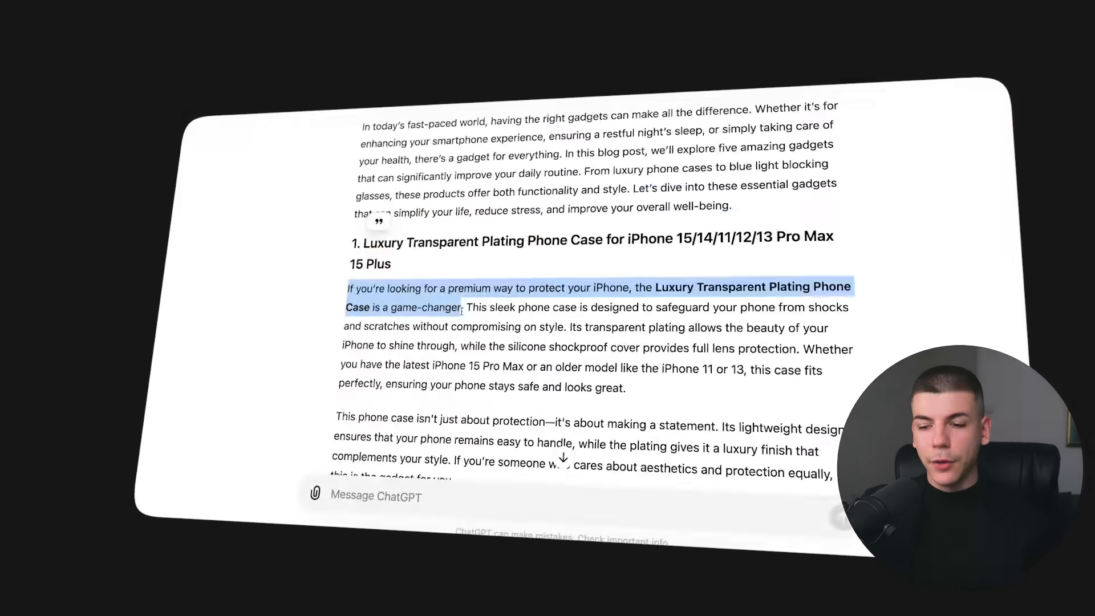
left_click_drag(462, 309, 633, 392)
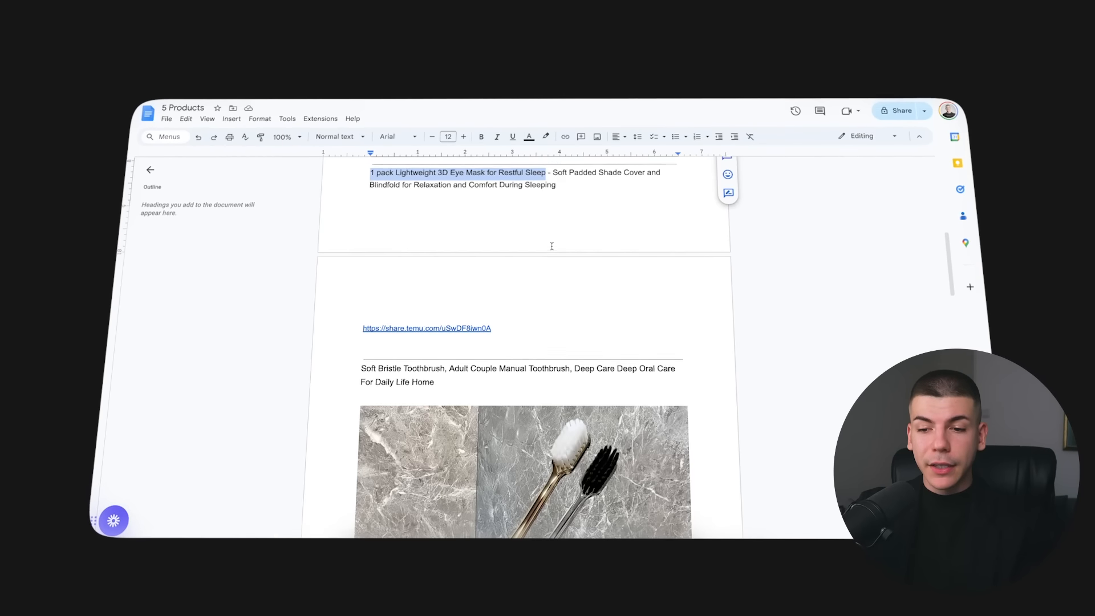
scroll(552, 247, "up", 5)
scroll(553, 247, "up", 3)
scroll(552, 246, "down", 3)
left_click(474, 368)
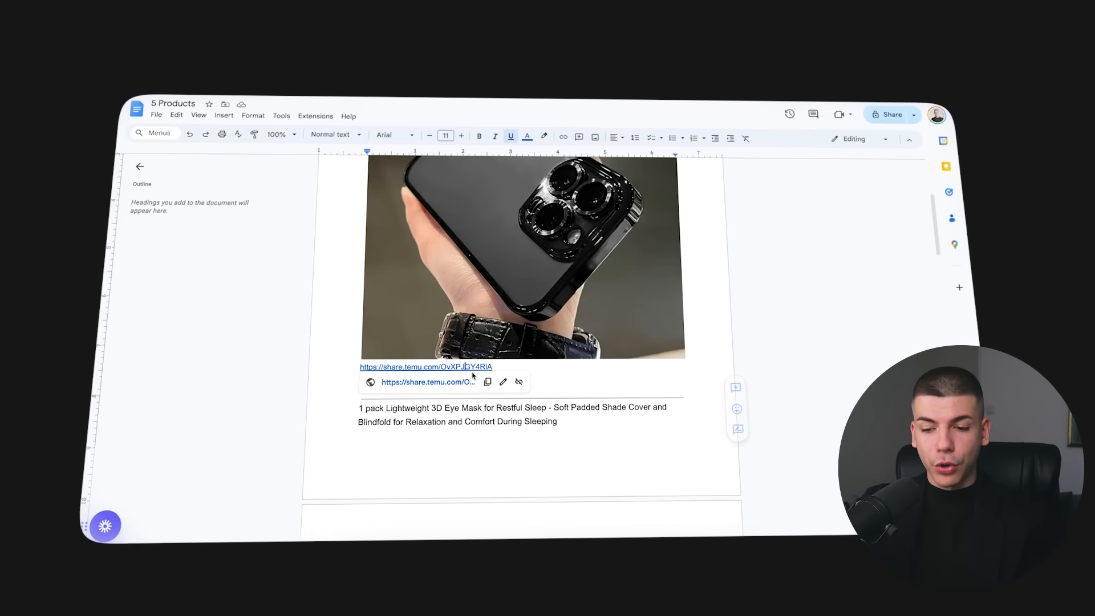
left_click(489, 382)
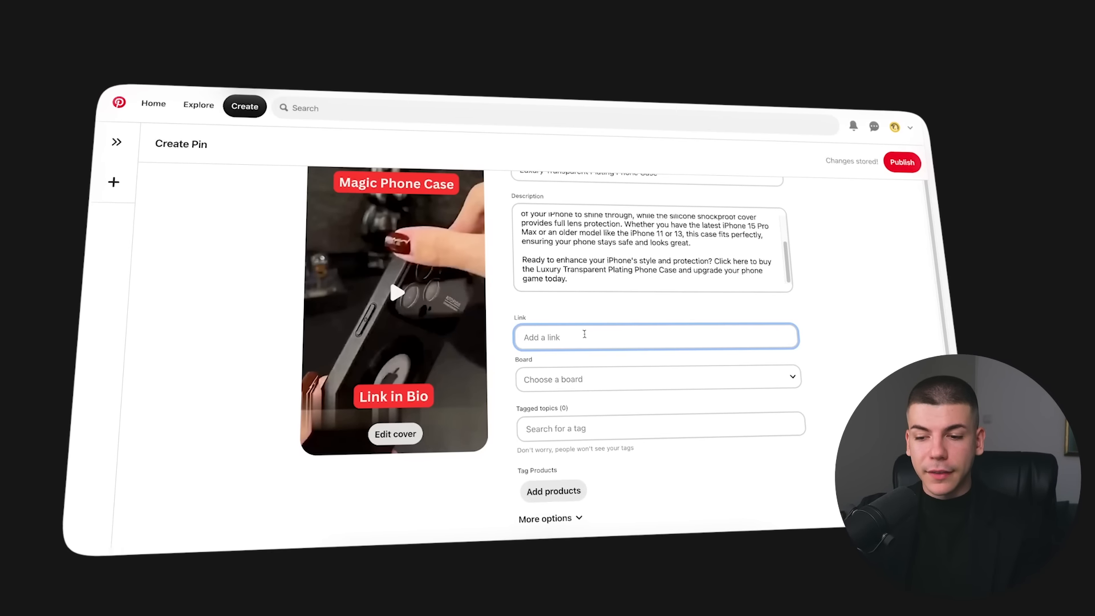
left_click(895, 163)
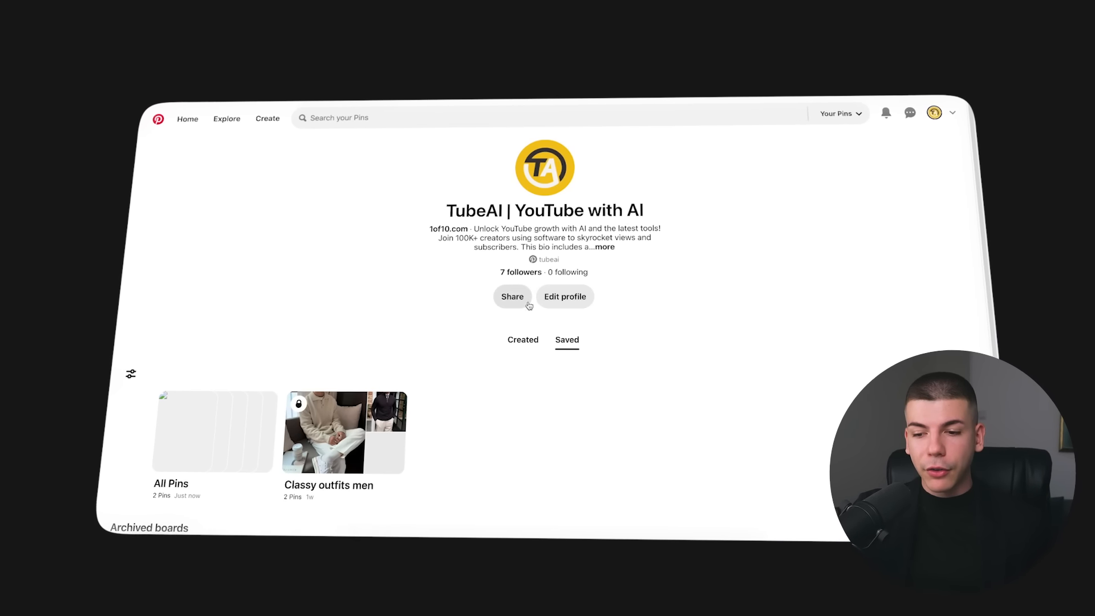
- Open the Pinterest profile's edit settings showing about text, website and username
left_click(564, 297)
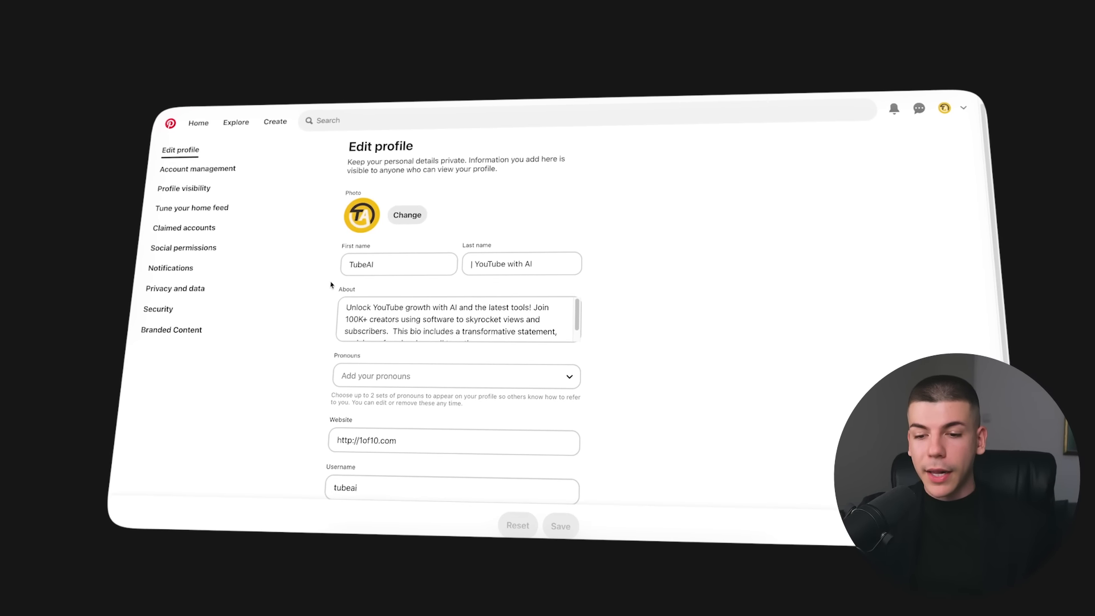
scroll(331, 284, "down", 1)
scroll(333, 284, "down", 2)
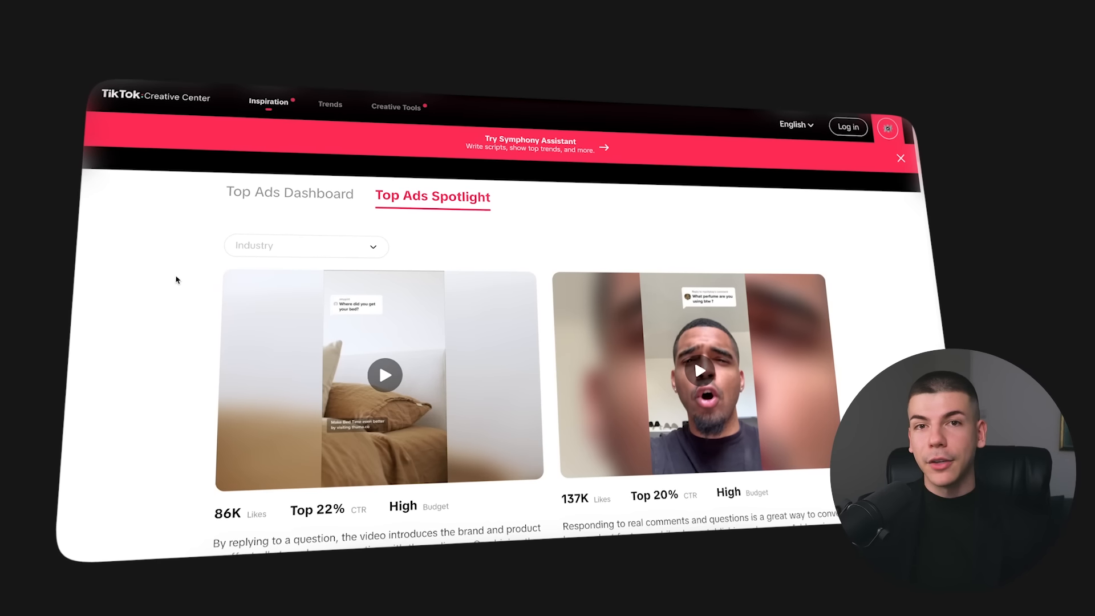
scroll(179, 280, "down", 4)
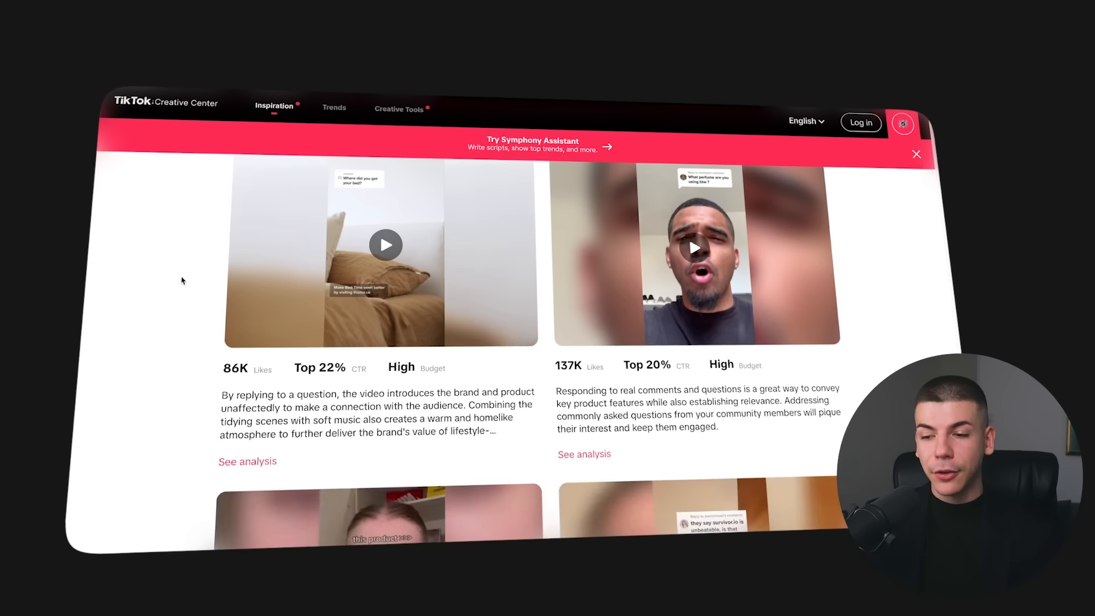
scroll(184, 280, "down", 2)
scroll(185, 281, "down", 2)
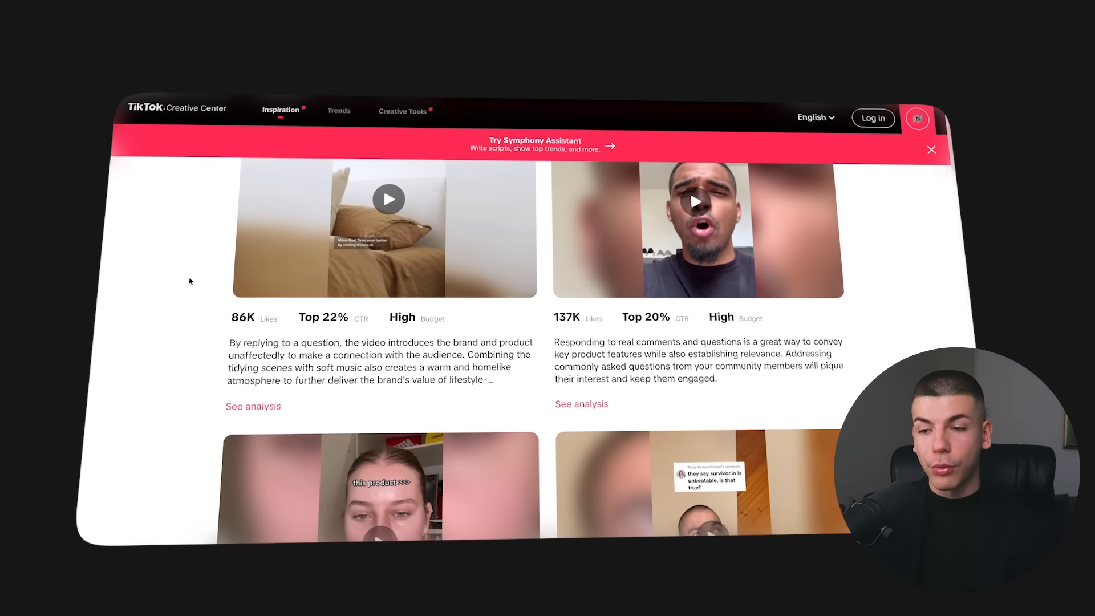
scroll(190, 281, "down", 1)
scroll(194, 281, "down", 1)
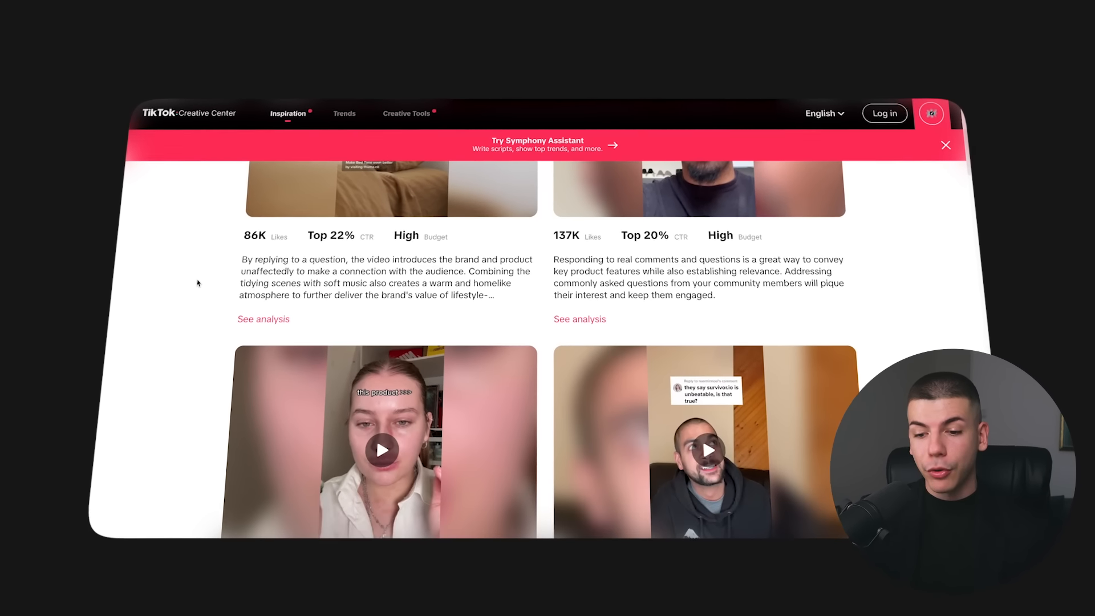
scroll(203, 284, "down", 3)
scroll(203, 284, "down", 1)
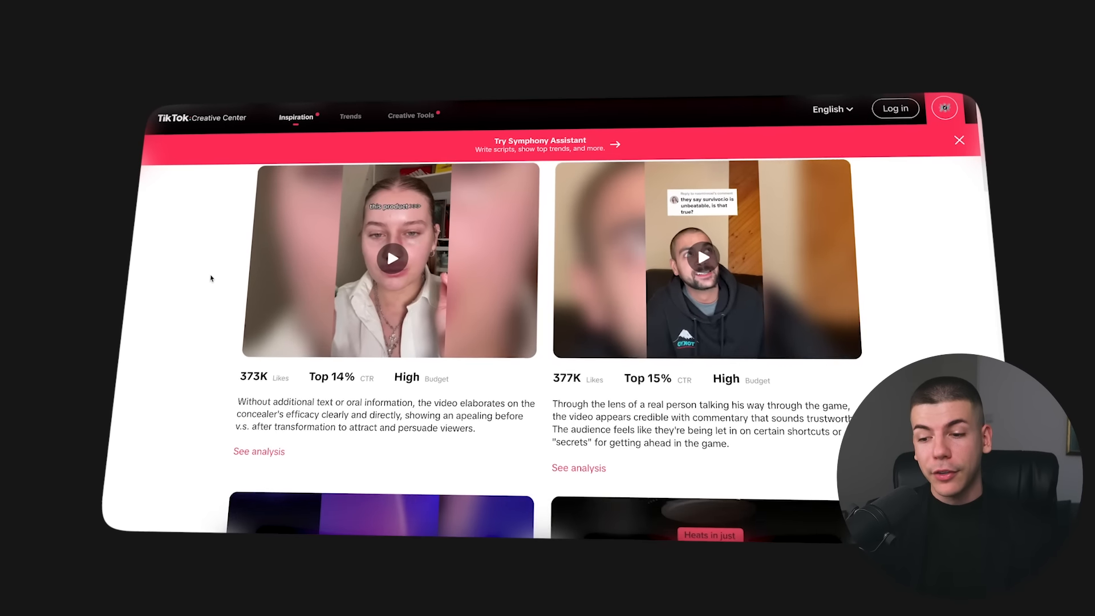
scroll(205, 282, "down", 2)
scroll(214, 282, "down", 2)
scroll(217, 281, "down", 2)
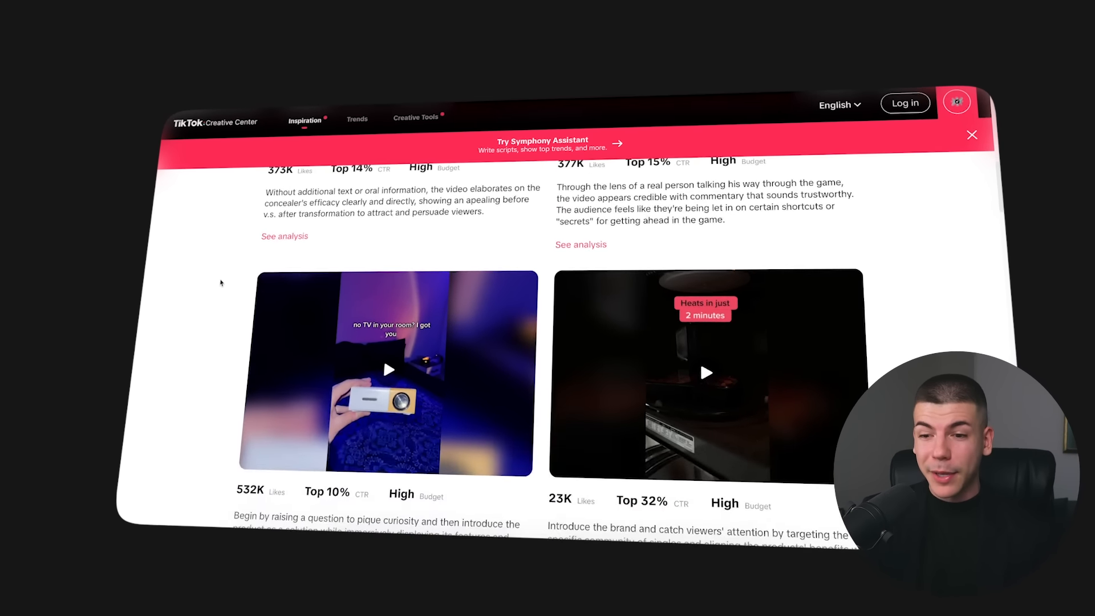
scroll(220, 283, "down", 3)
scroll(225, 282, "down", 3)
scroll(226, 282, "down", 2)
scroll(227, 282, "down", 3)
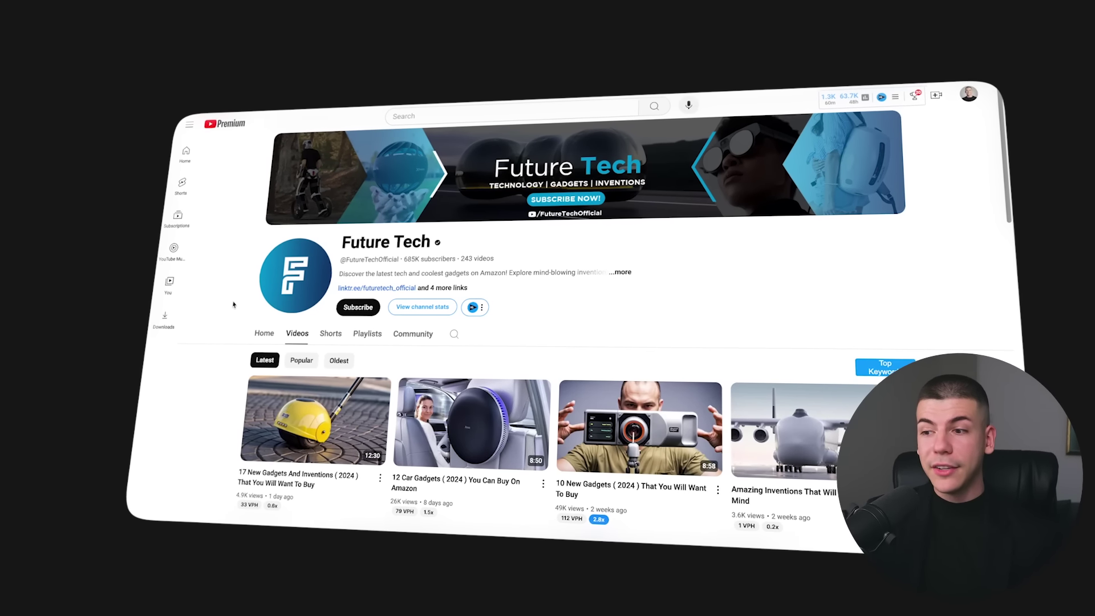
scroll(236, 305, "down", 2)
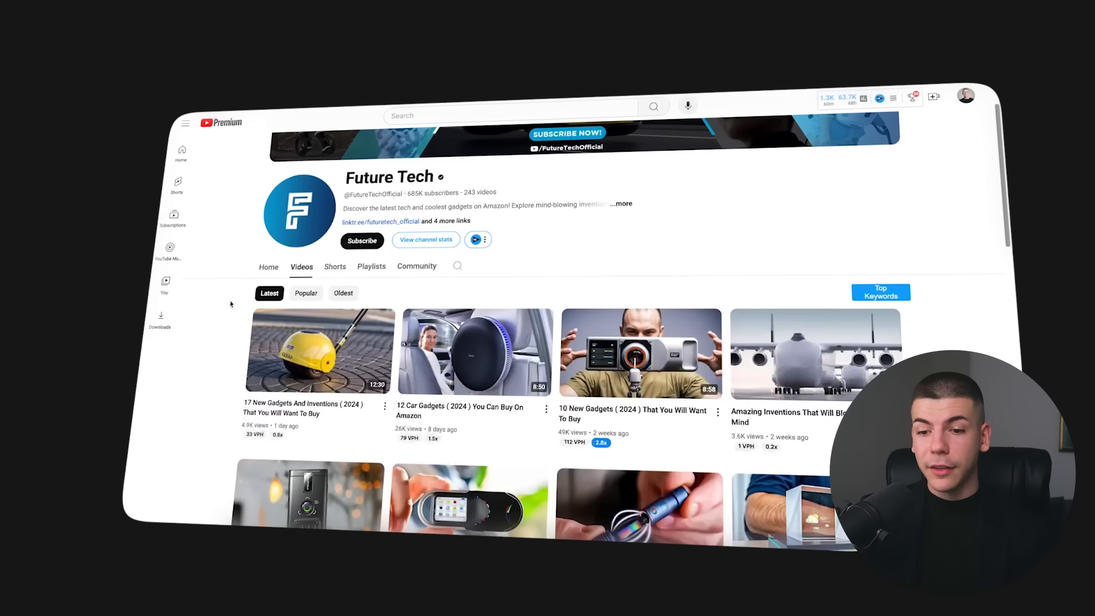
scroll(215, 306, "down", 1)
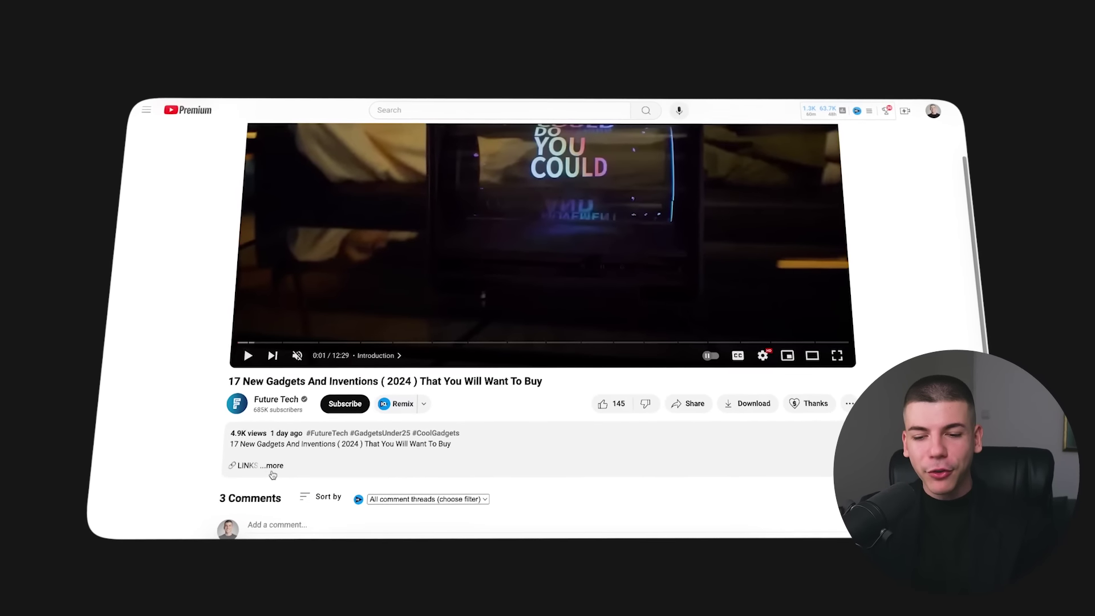
- Expand the gadget video's description to reveal its affiliate product links
left_click(273, 466)
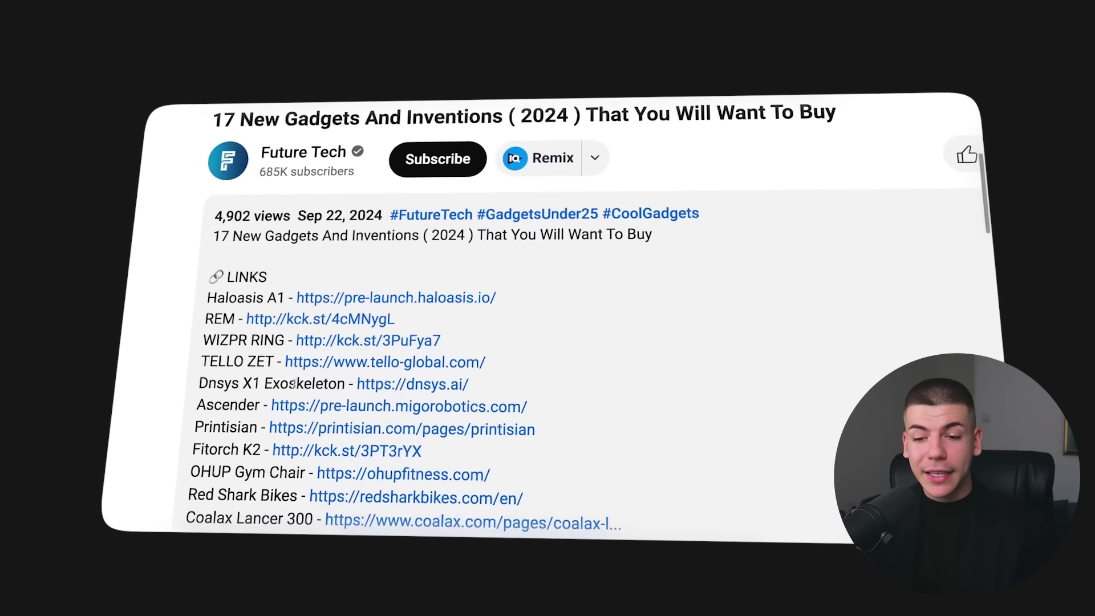
scroll(296, 383, "down", 1)
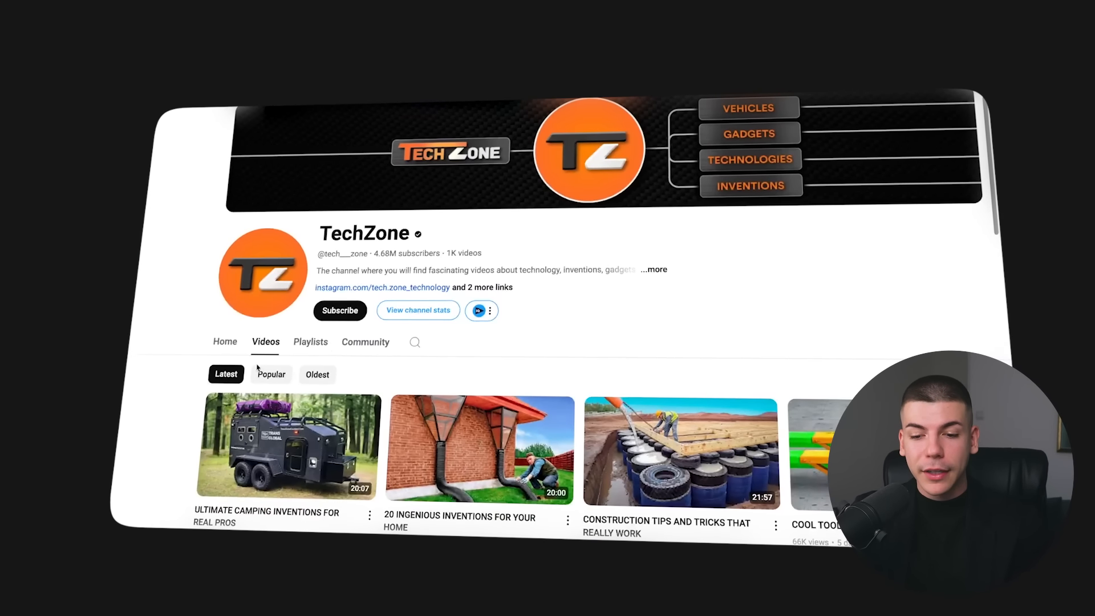
- Show TechZone's popular videos and expand the fidget gadgets video's description listing product links
left_click(262, 347)
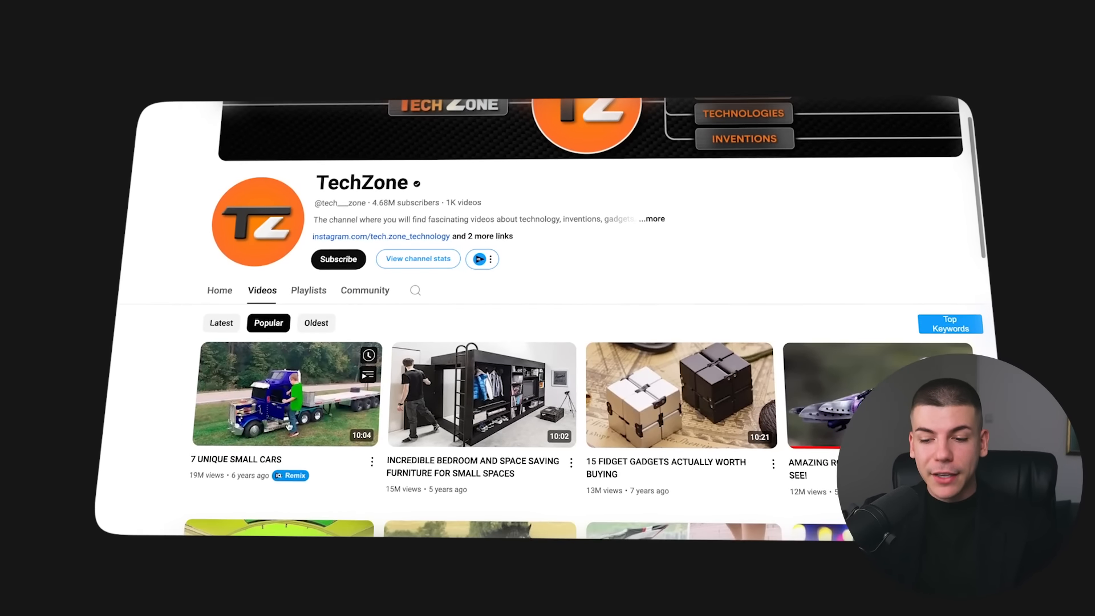
scroll(727, 460, "down", 1)
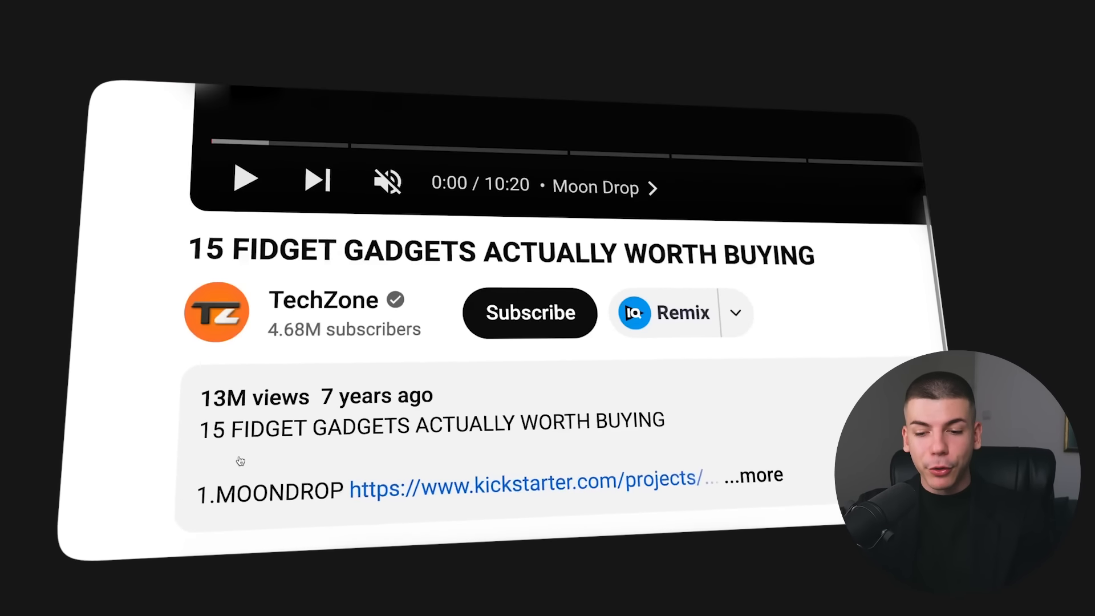
left_click(240, 460)
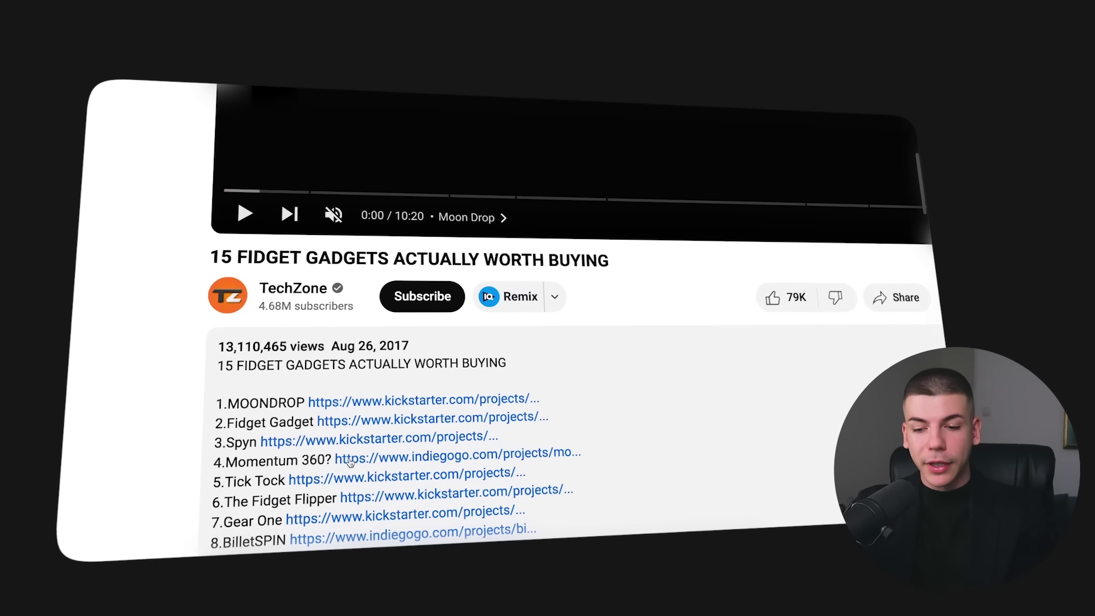
scroll(351, 461, "down", 1)
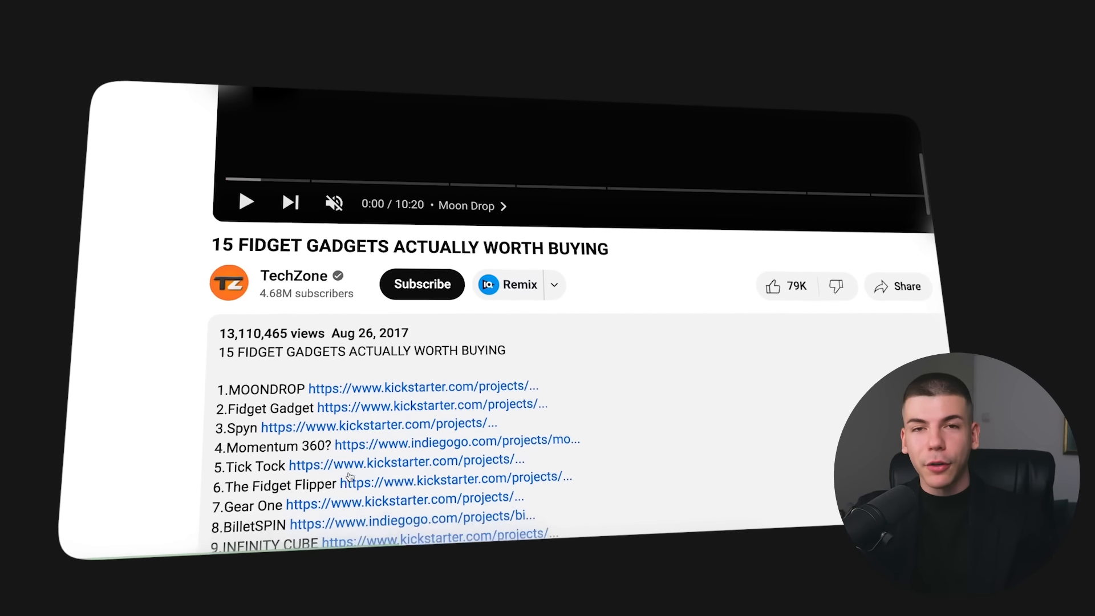
scroll(359, 438, "up", 3)
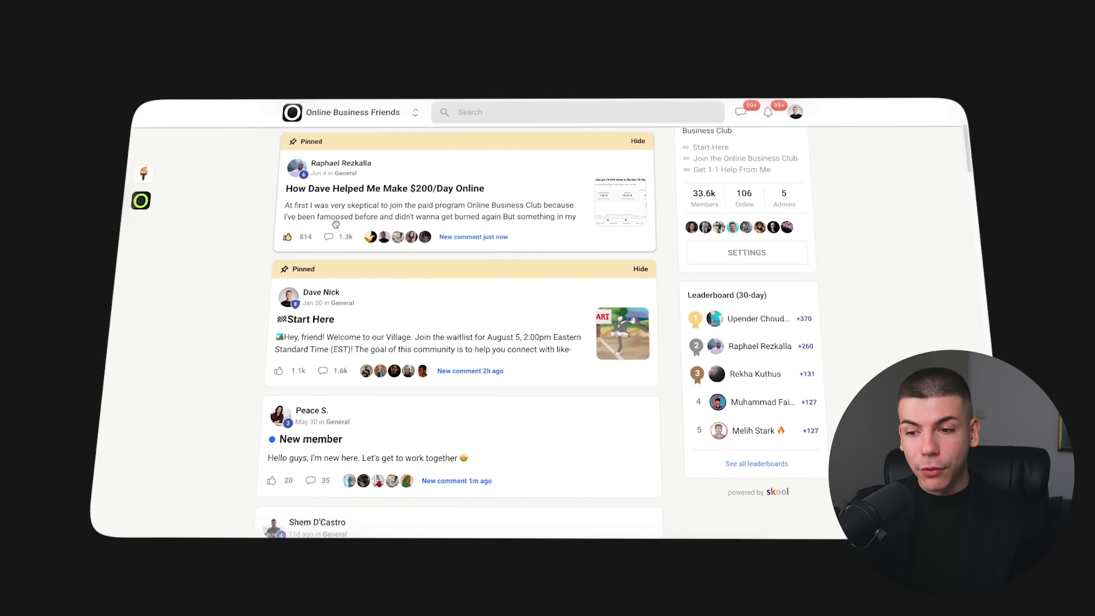
scroll(346, 208, "up", 5)
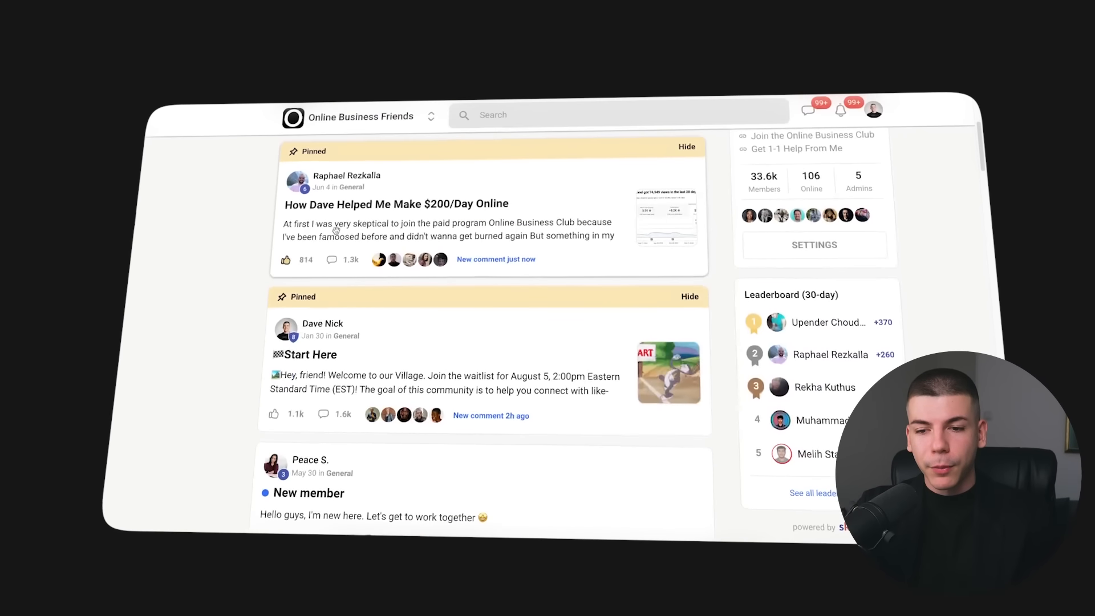
- Filter the Skool community feed by category and open the All You Need As Online Business Owner post
left_click(336, 233)
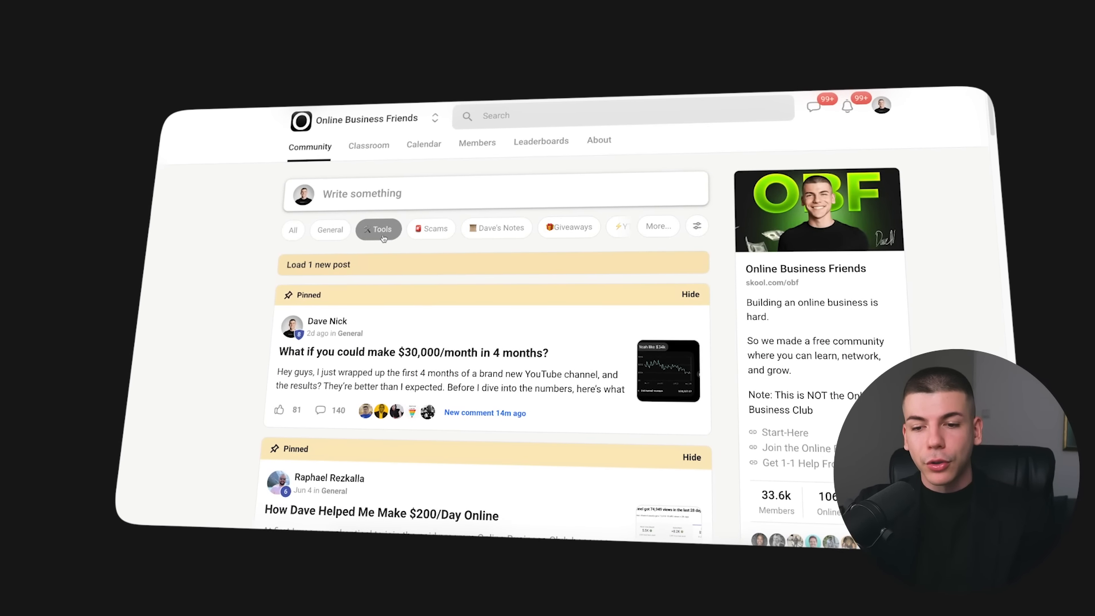
left_click(404, 288)
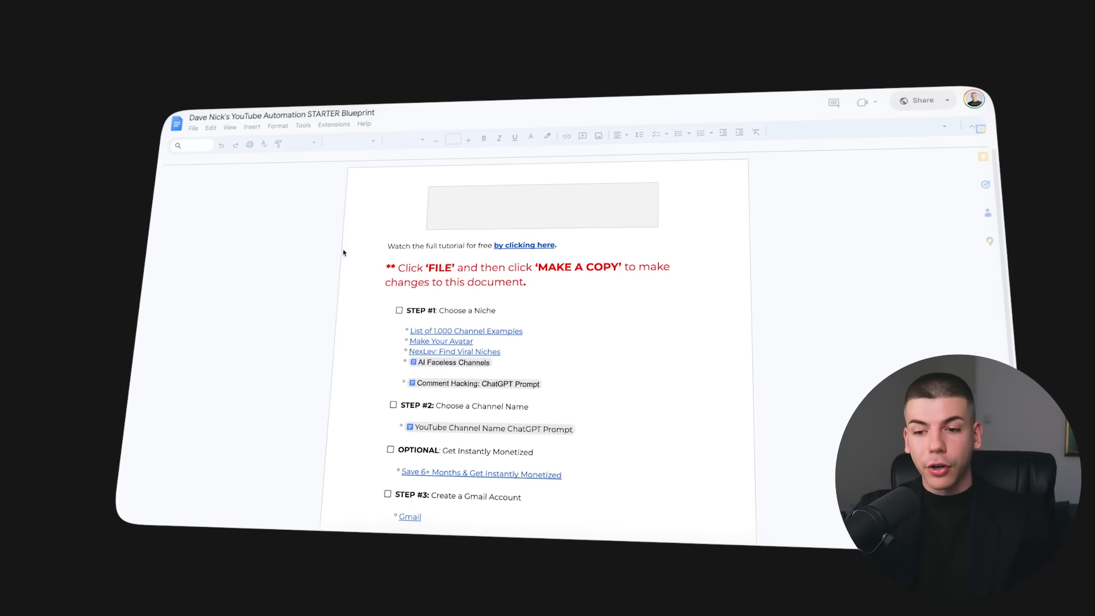
scroll(514, 342, "down", 4)
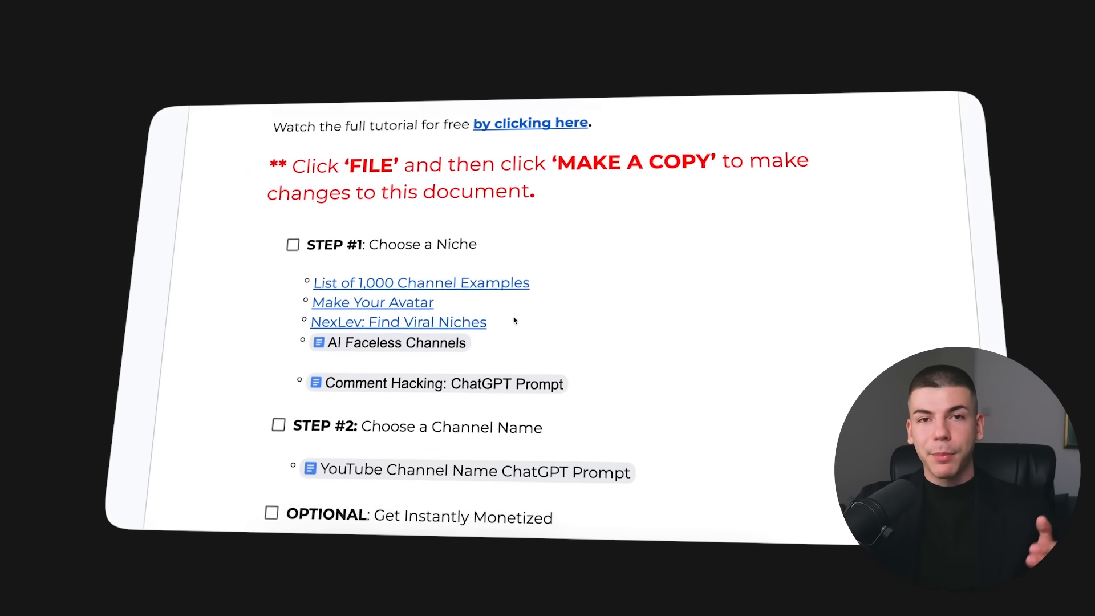
scroll(604, 317, "down", 3)
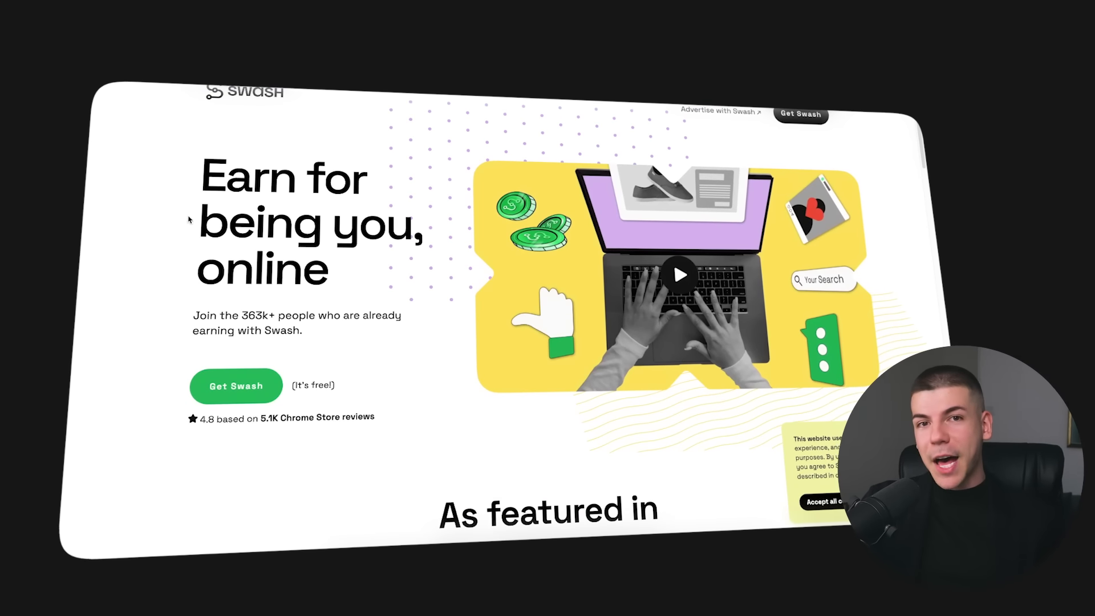
scroll(190, 220, "down", 10)
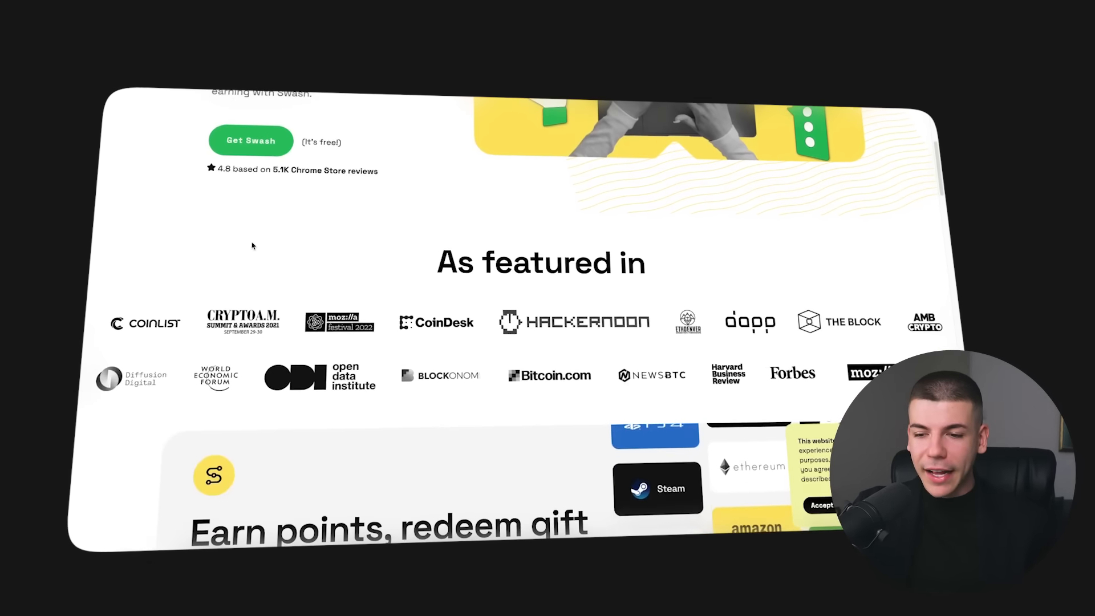
scroll(266, 253, "down", 8)
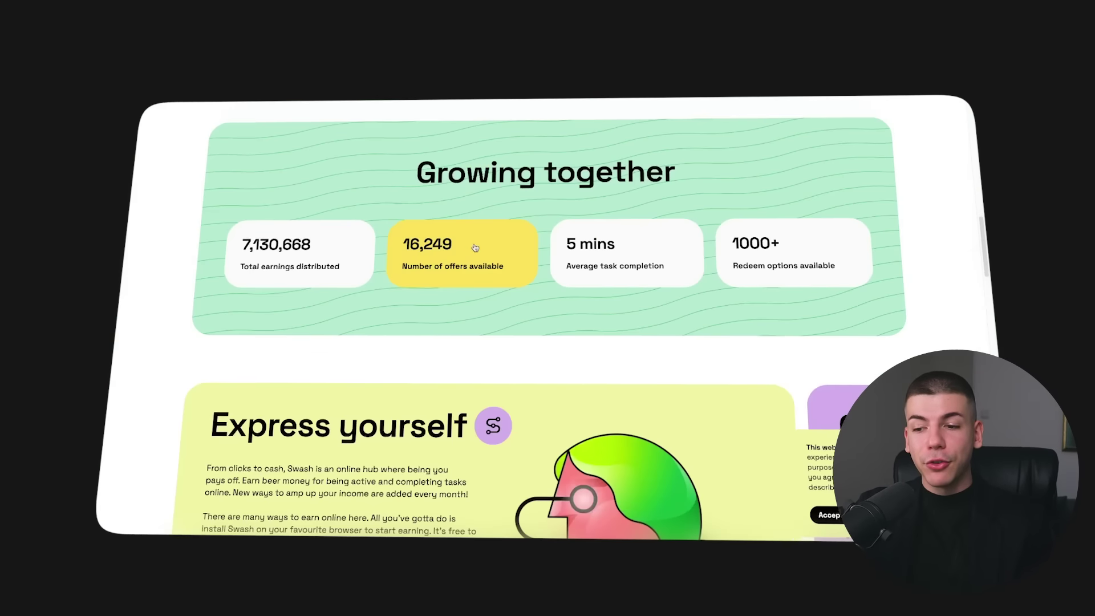
scroll(475, 248, "down", 8)
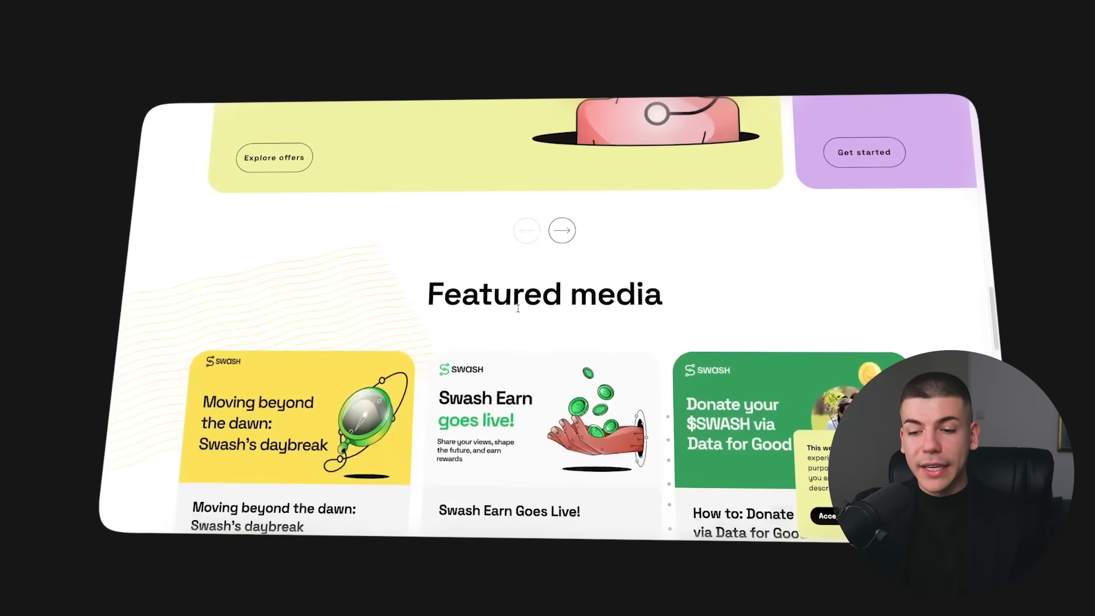
scroll(475, 248, "down", 3)
scroll(411, 308, "down", 6)
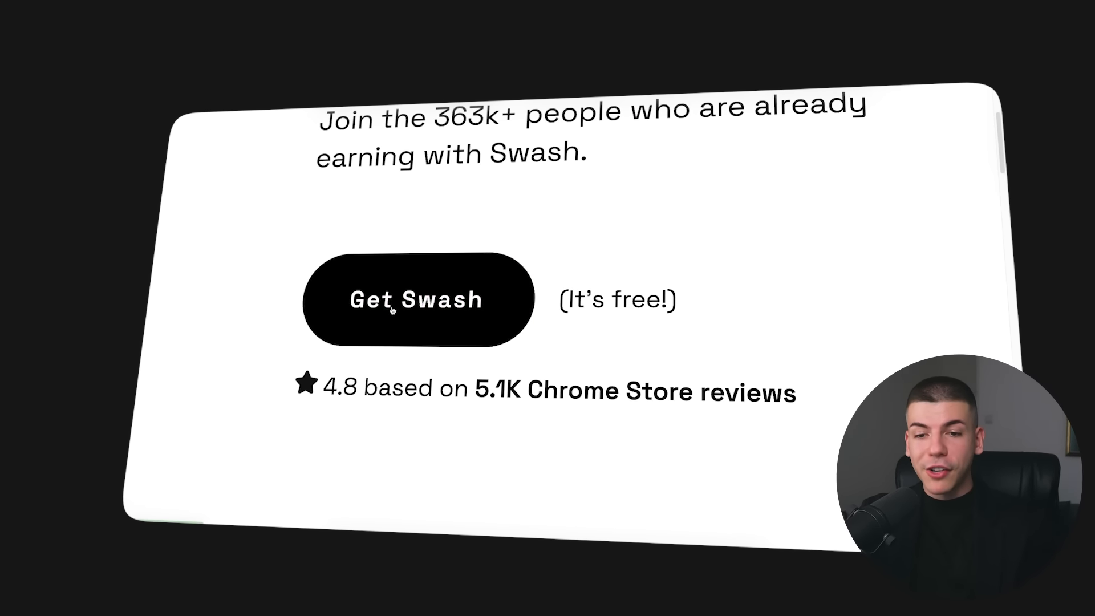
- Open the Swash extension's Chrome Web Store listing via Get Swash
left_click(392, 308)
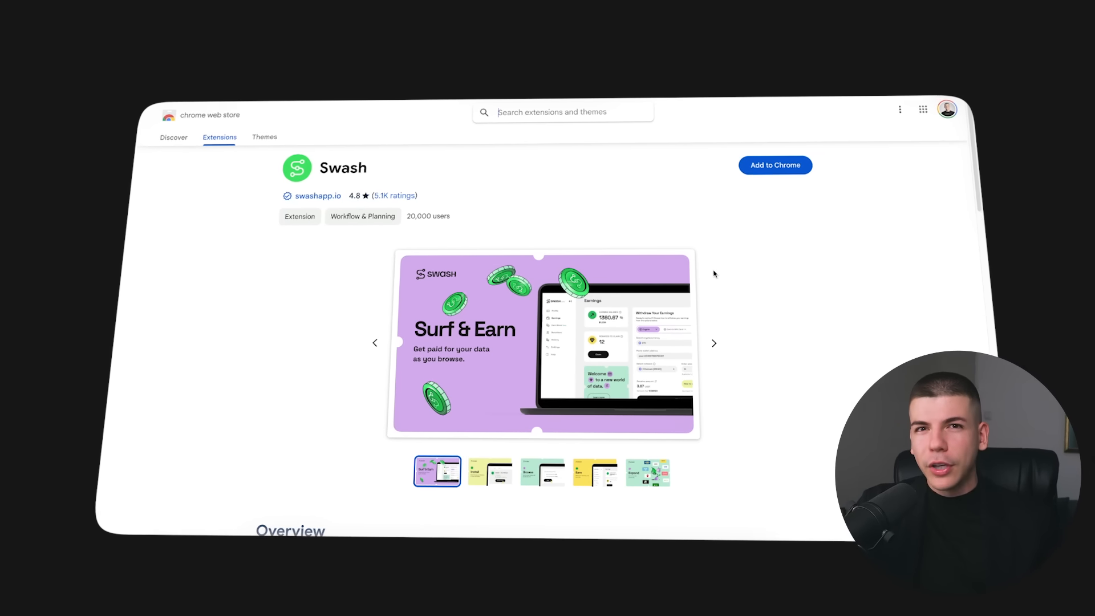
- Advance the Swash listing's screenshot gallery to its fifth, final image
left_click(491, 472)
left_click(543, 471)
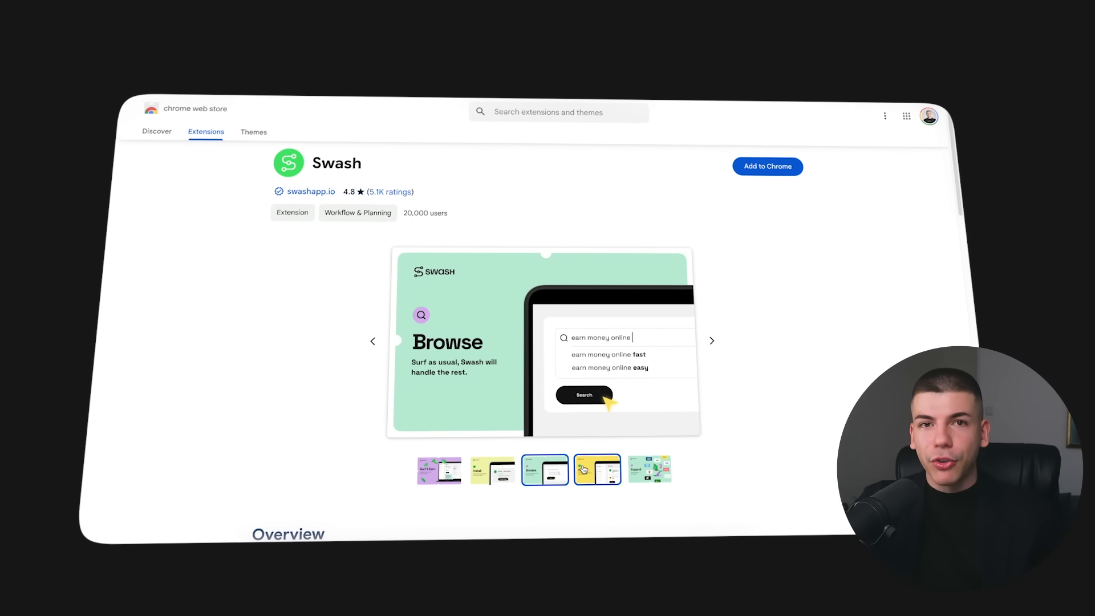
left_click(667, 481)
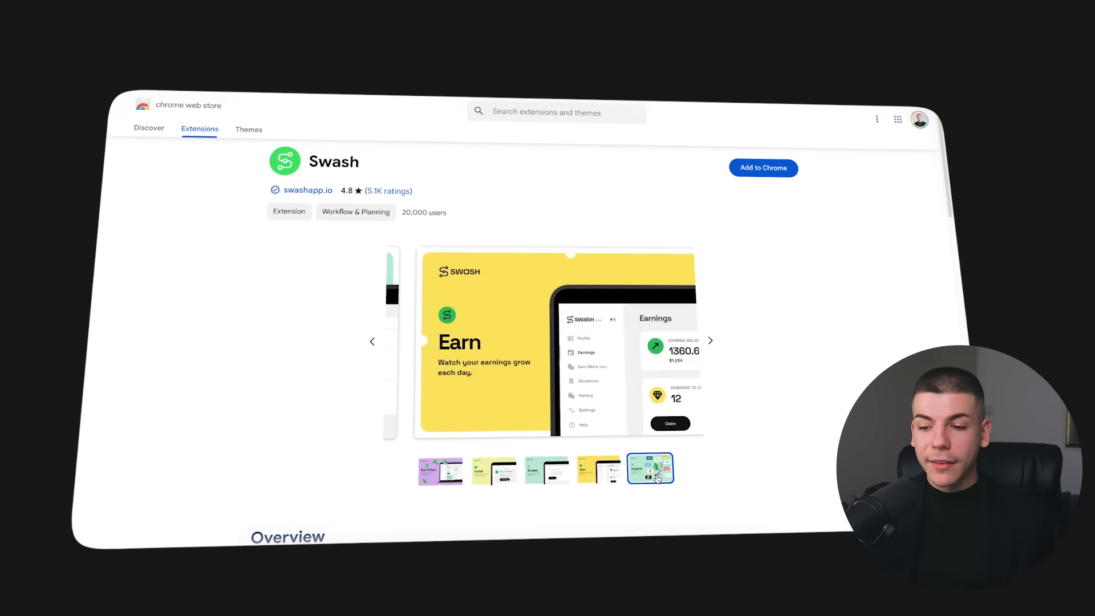
scroll(659, 477, "down", 5)
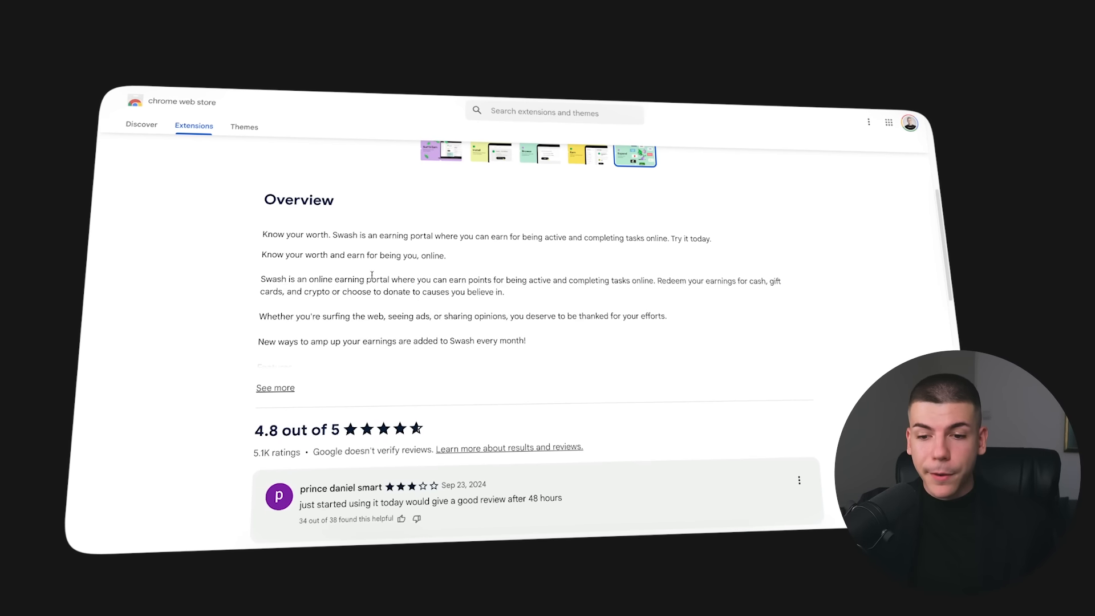
scroll(340, 371, "down", 2)
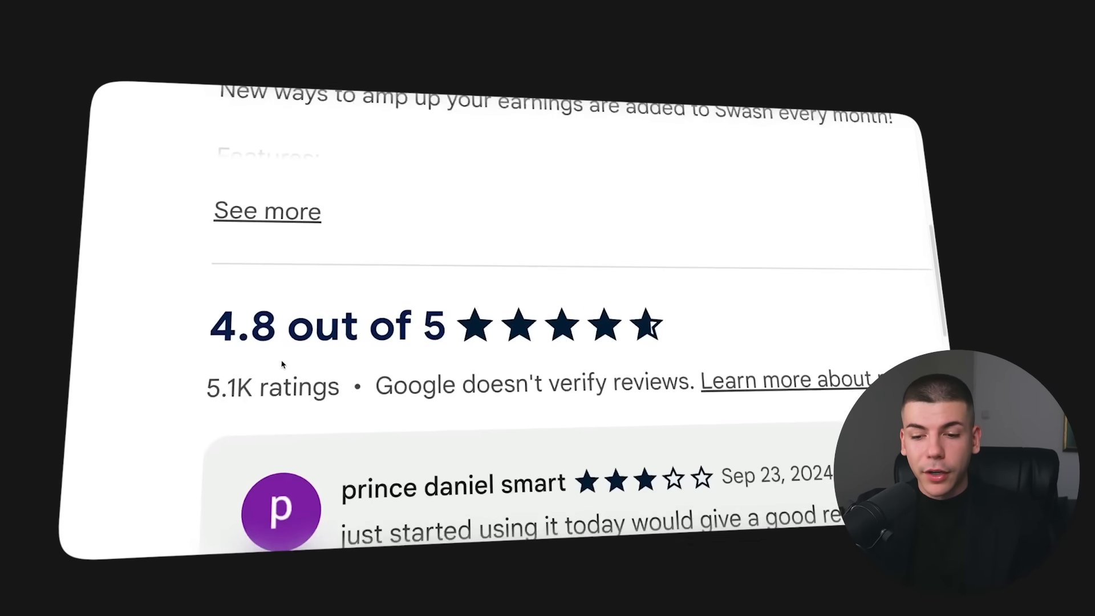
- Highlight the 4.8 out of 5 rating and the first review's text, then clear the highlight
left_click_drag(257, 349, 386, 348)
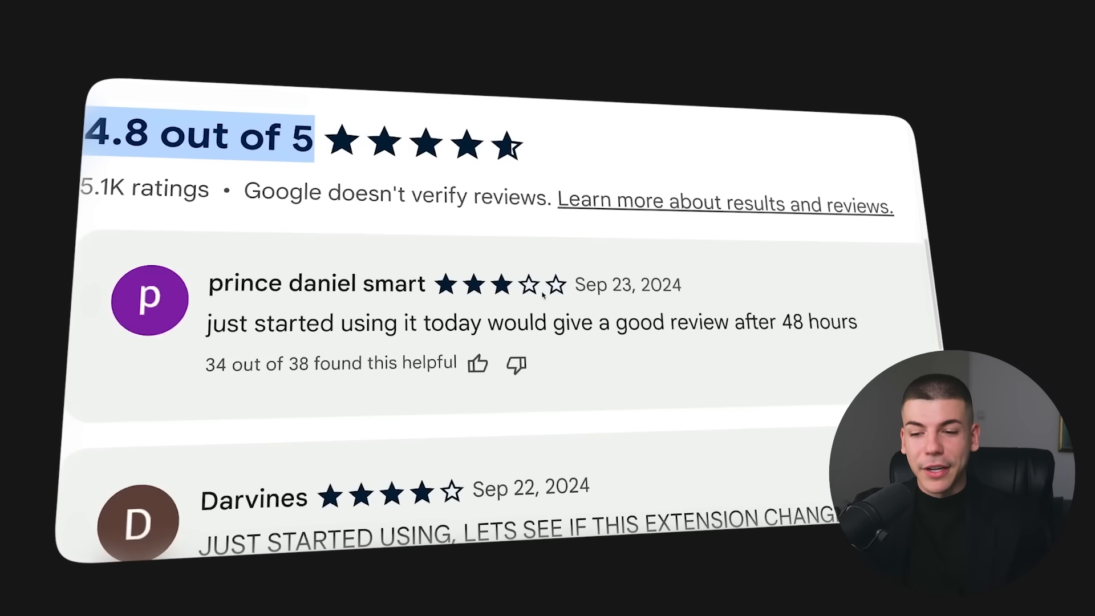
left_click_drag(218, 325, 873, 323)
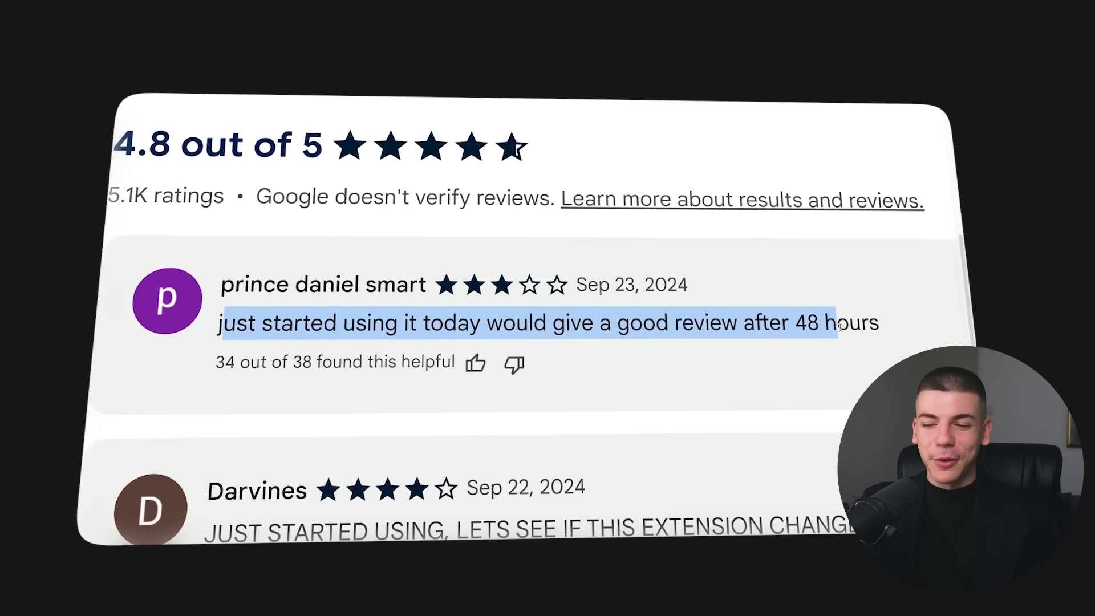
left_click(835, 326)
scroll(530, 289, "down", 4)
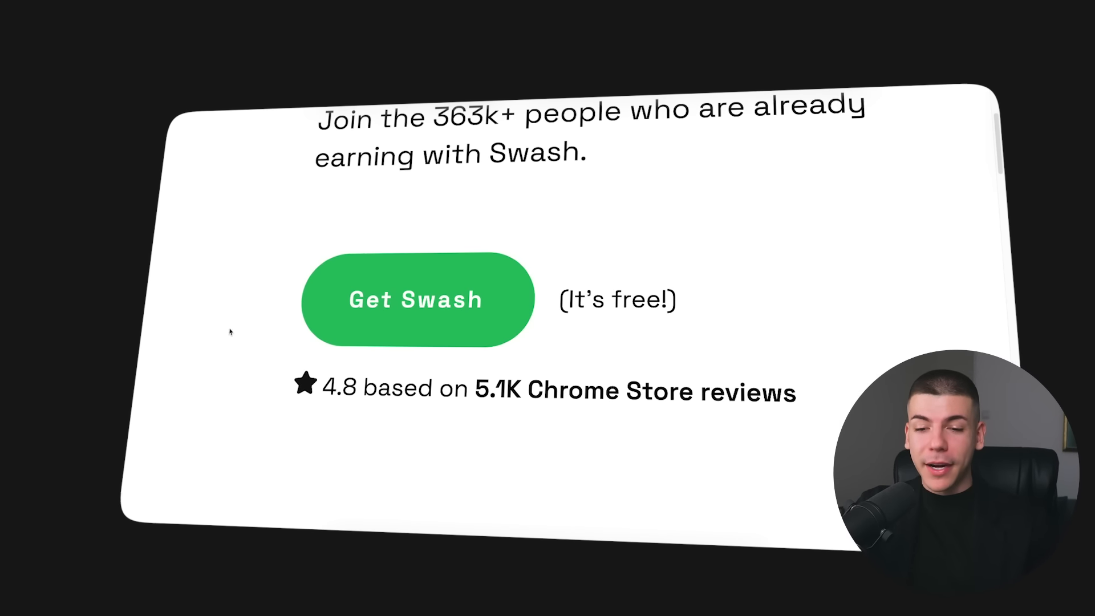
scroll(230, 331, "down", 5)
scroll(235, 331, "down", 4)
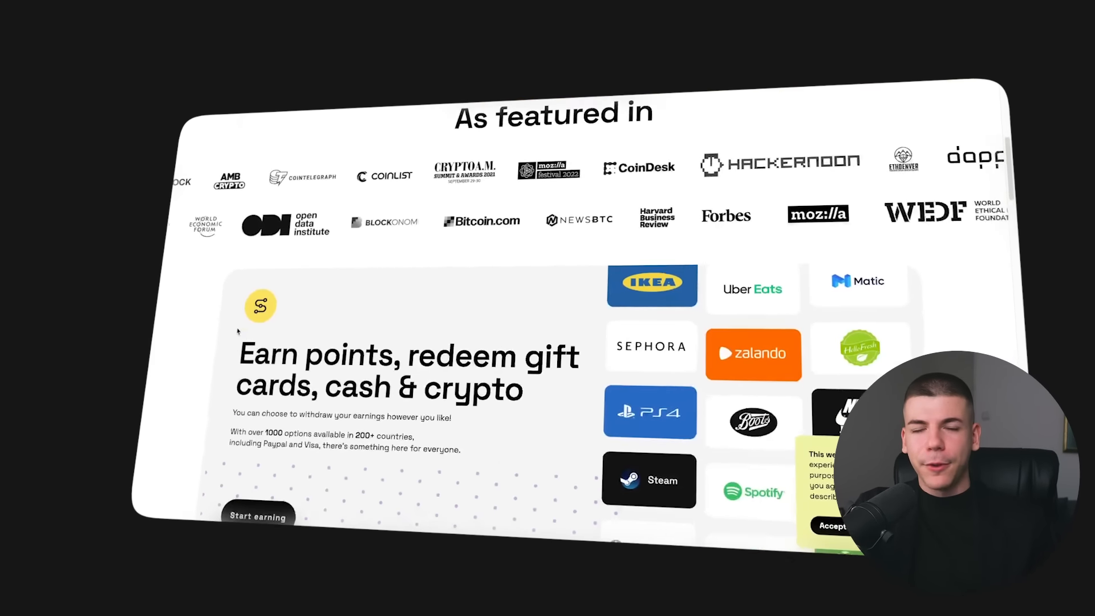
scroll(238, 331, "down", 3)
scroll(237, 332, "down", 3)
scroll(232, 331, "down", 3)
scroll(225, 332, "down", 3)
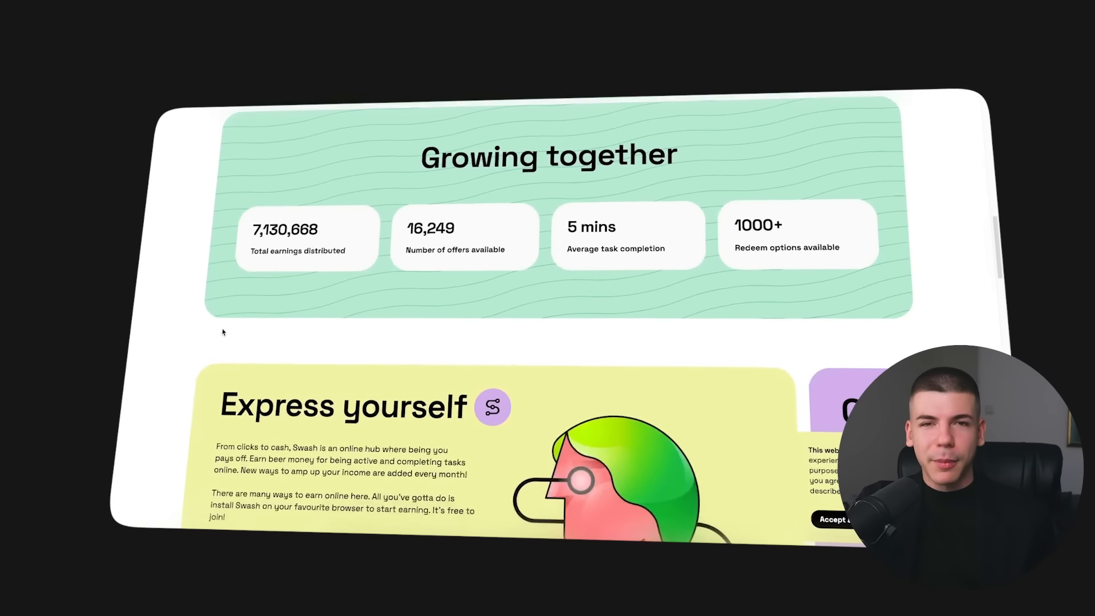
scroll(223, 332, "down", 4)
scroll(219, 331, "down", 2)
scroll(214, 331, "down", 3)
scroll(211, 332, "down", 3)
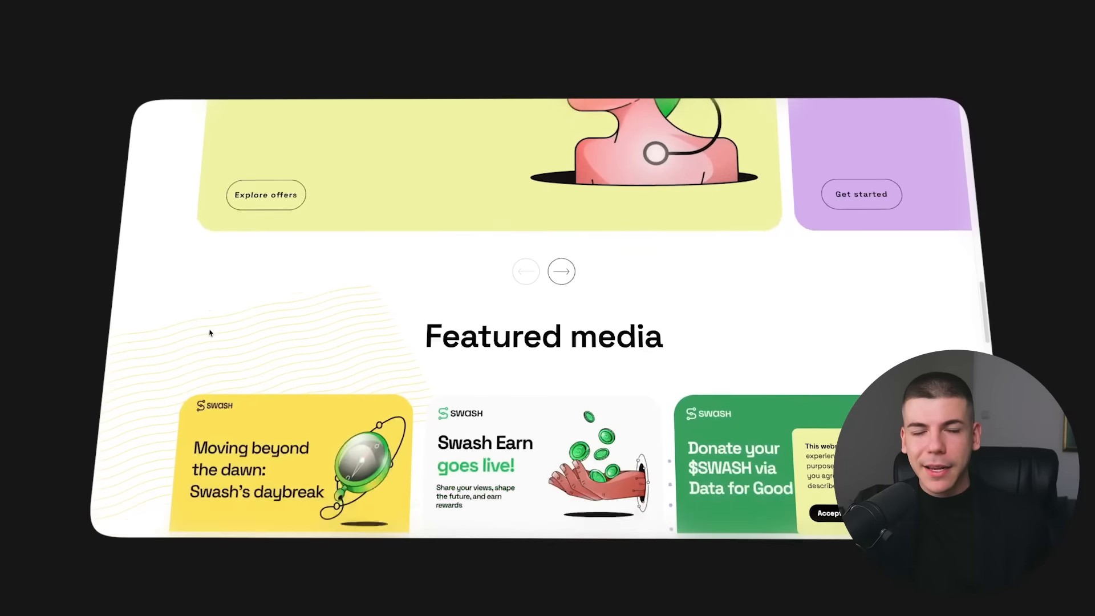
scroll(210, 332, "down", 3)
scroll(208, 332, "down", 2)
scroll(205, 333, "down", 2)
scroll(201, 334, "down", 3)
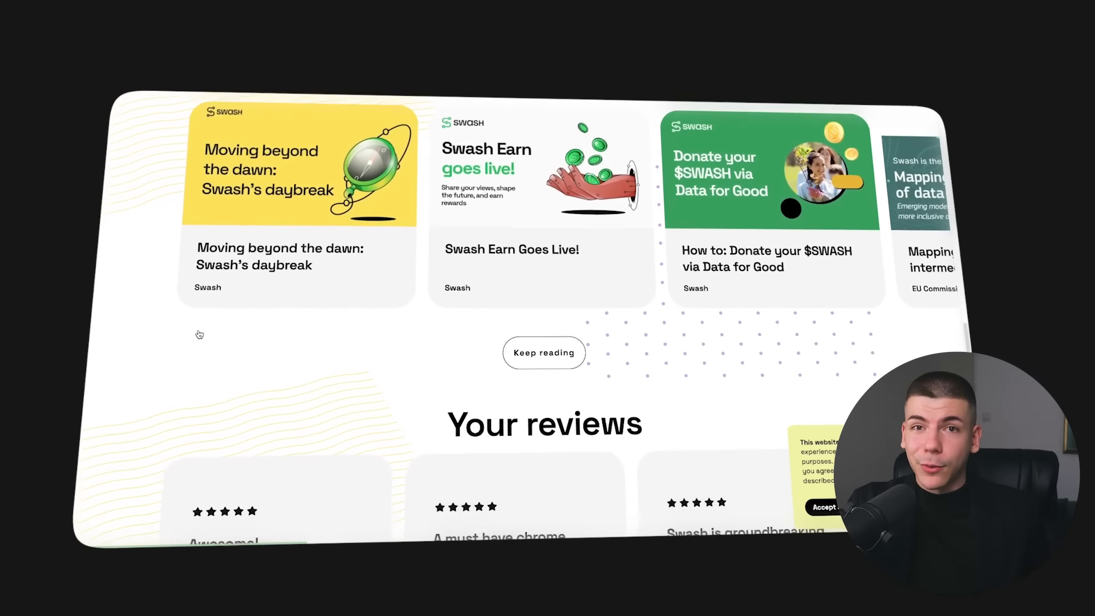